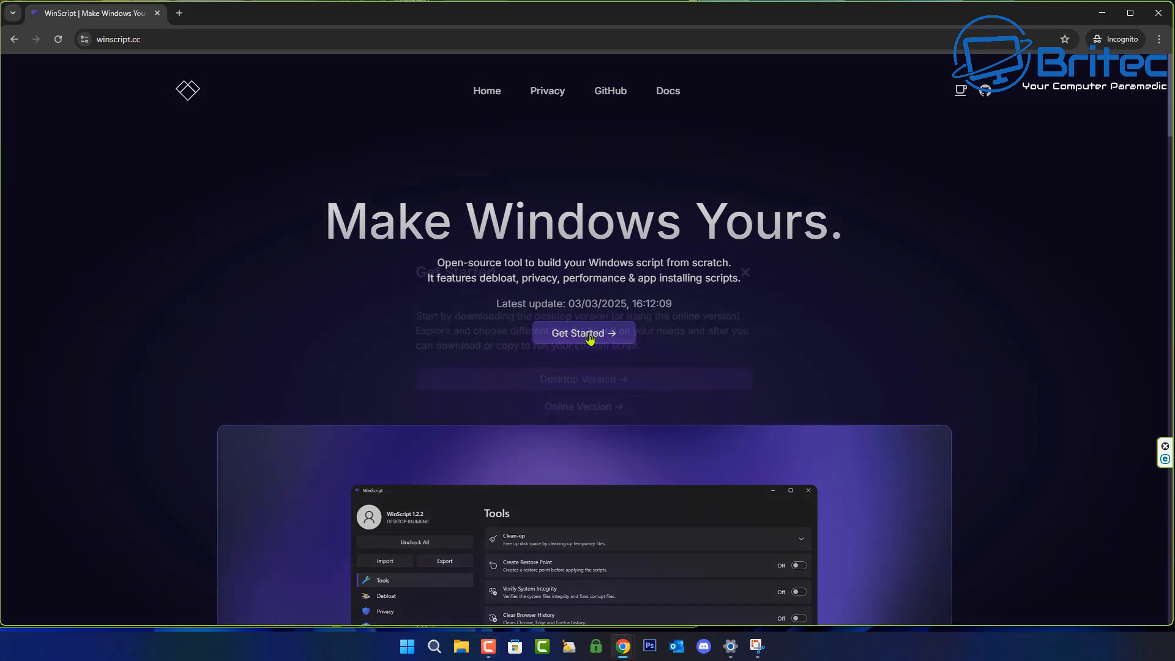
Open the online version of WinScript and enable Create Restore Point among the tools.
left_click(589, 334)
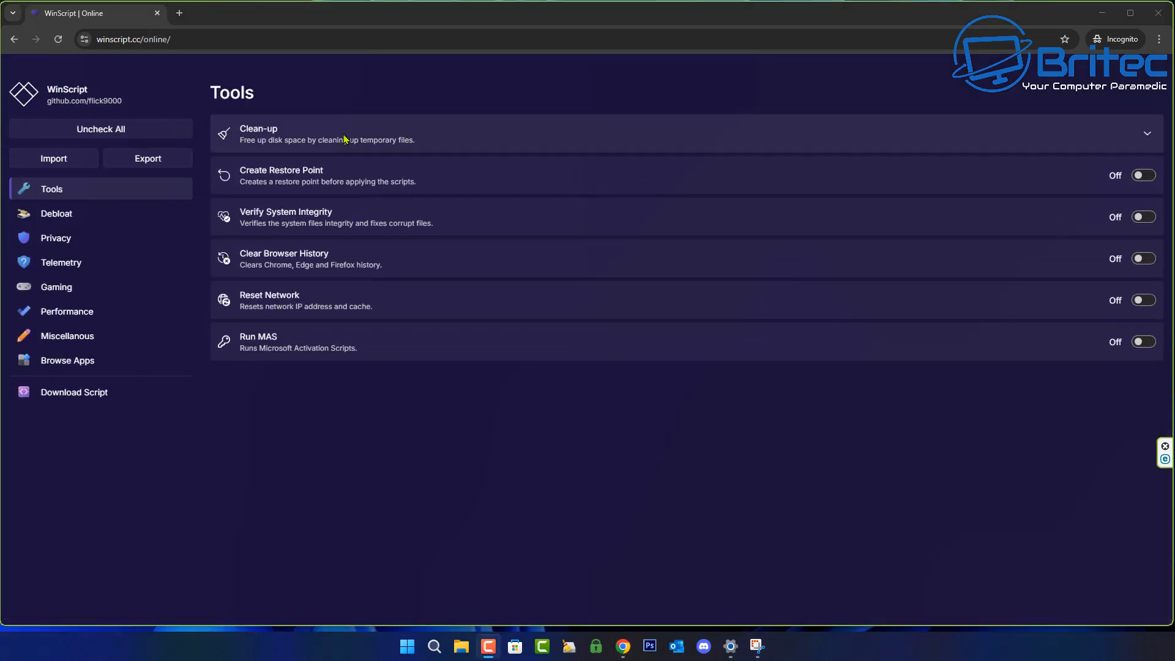
left_click(360, 139)
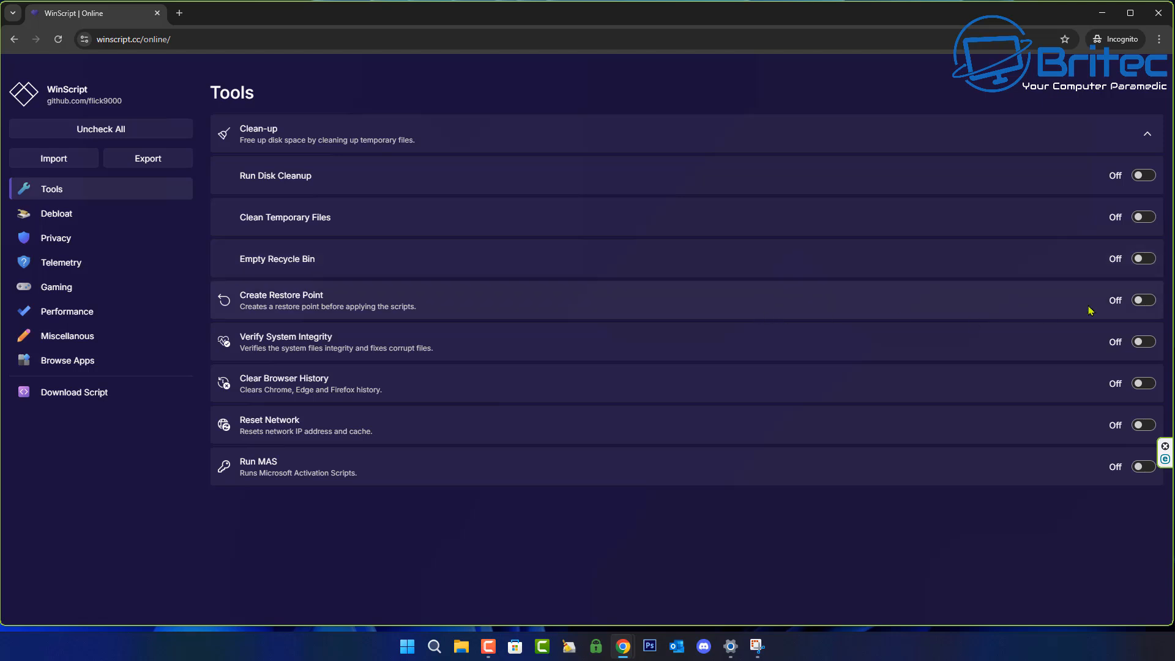
left_click(1139, 304)
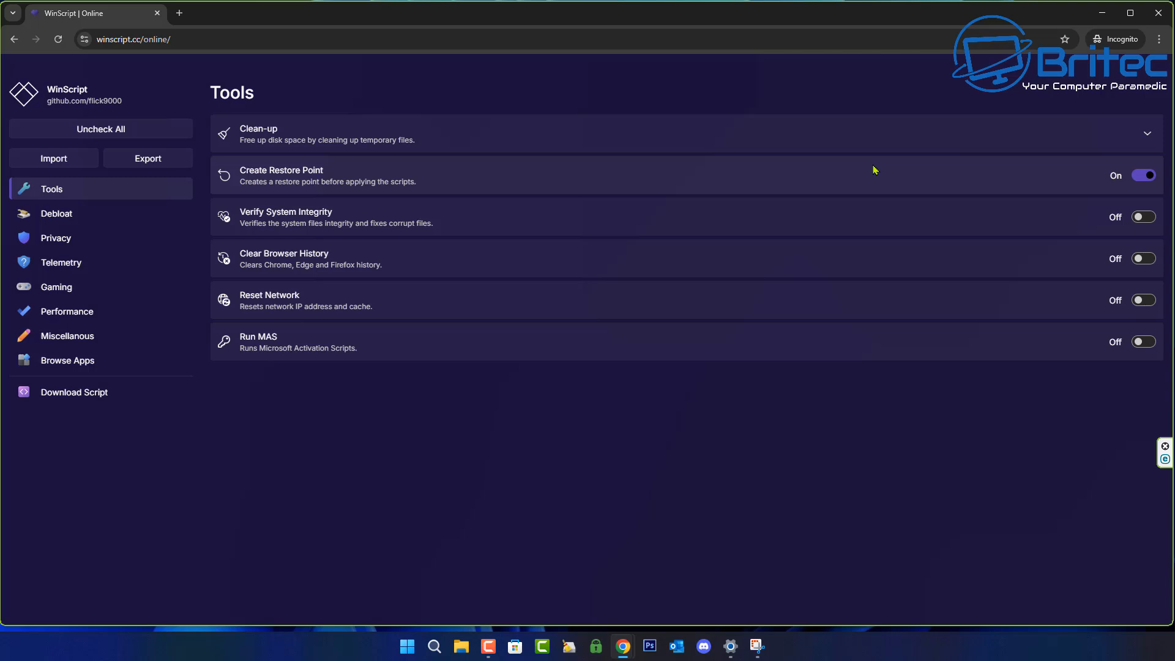
In the Debloat settings, enable removal of third-party apps, extensions, Microsoft apps and Xbox apps.
left_click(92, 218)
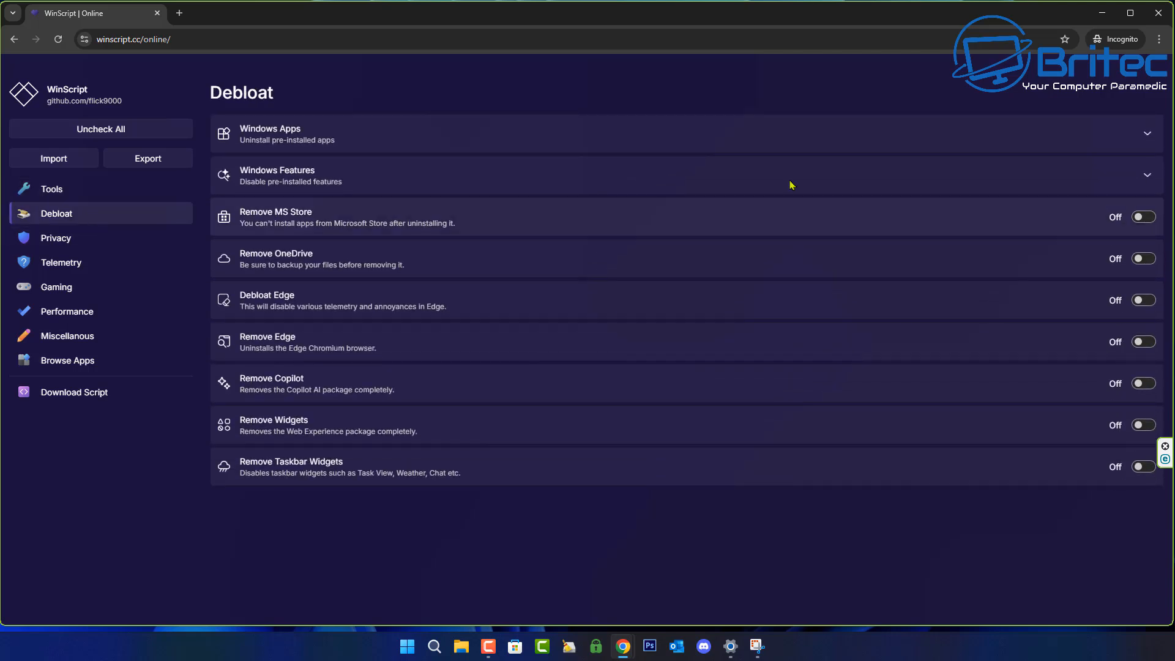
left_click(1149, 136)
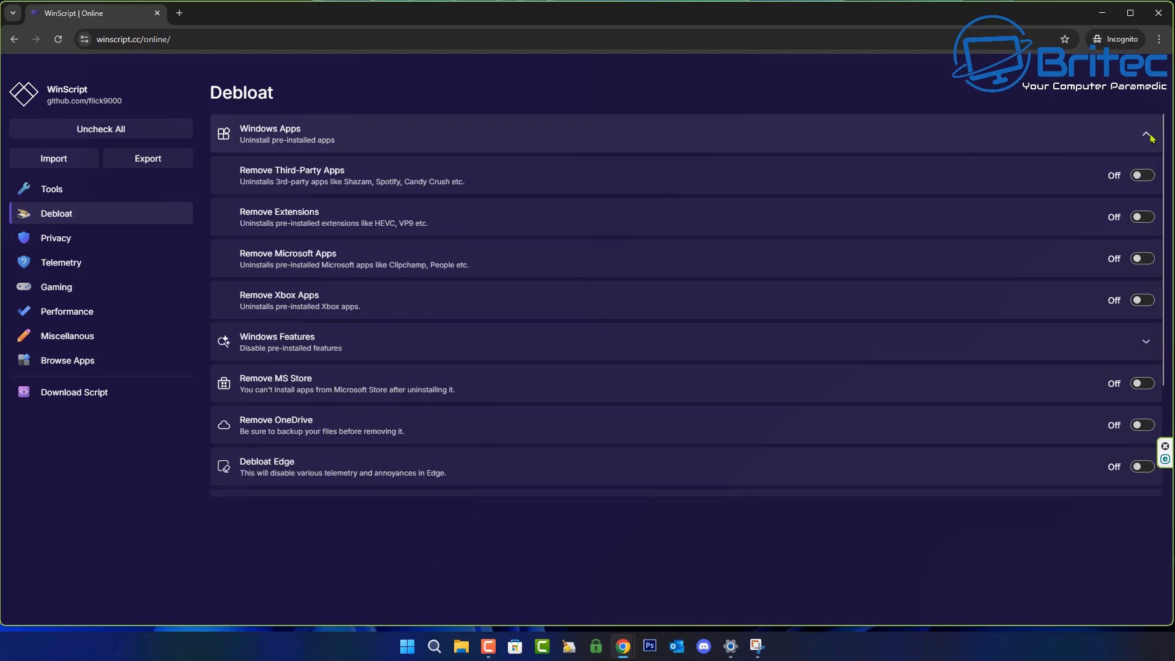
left_click(1143, 176)
left_click(1150, 217)
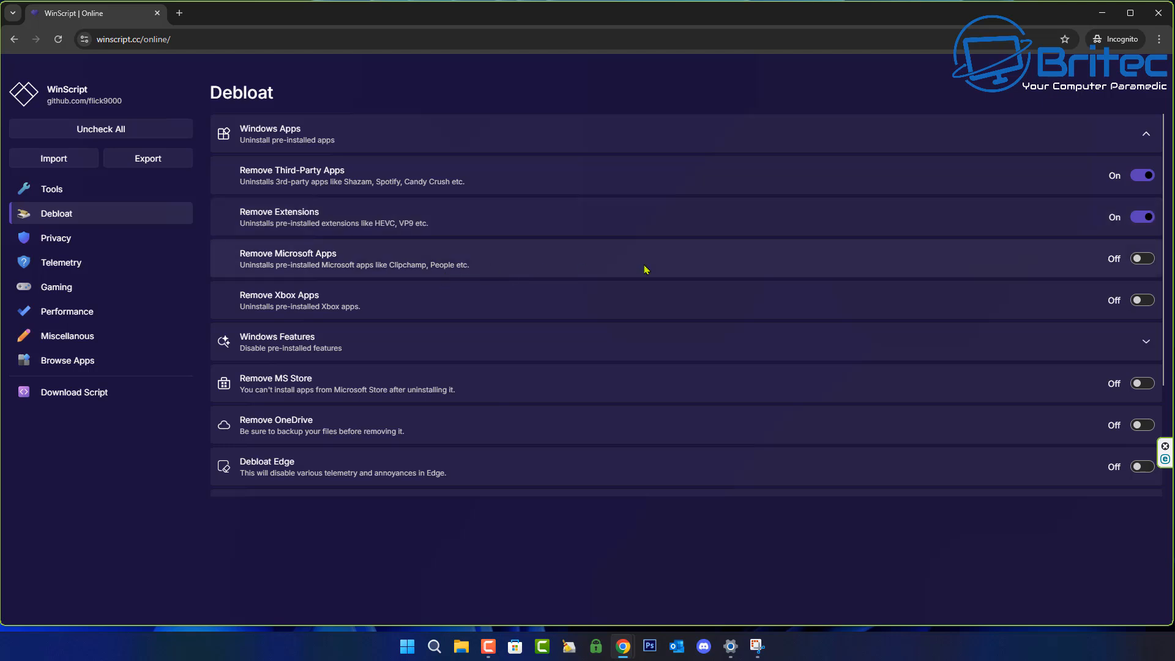
left_click(1139, 258)
left_click(1143, 302)
Under Windows Features, enable the options disabling Consumer Features, Recall, Internet Explorer, Hyper-V, Fax & Scan and Media Player.
left_click(1147, 343)
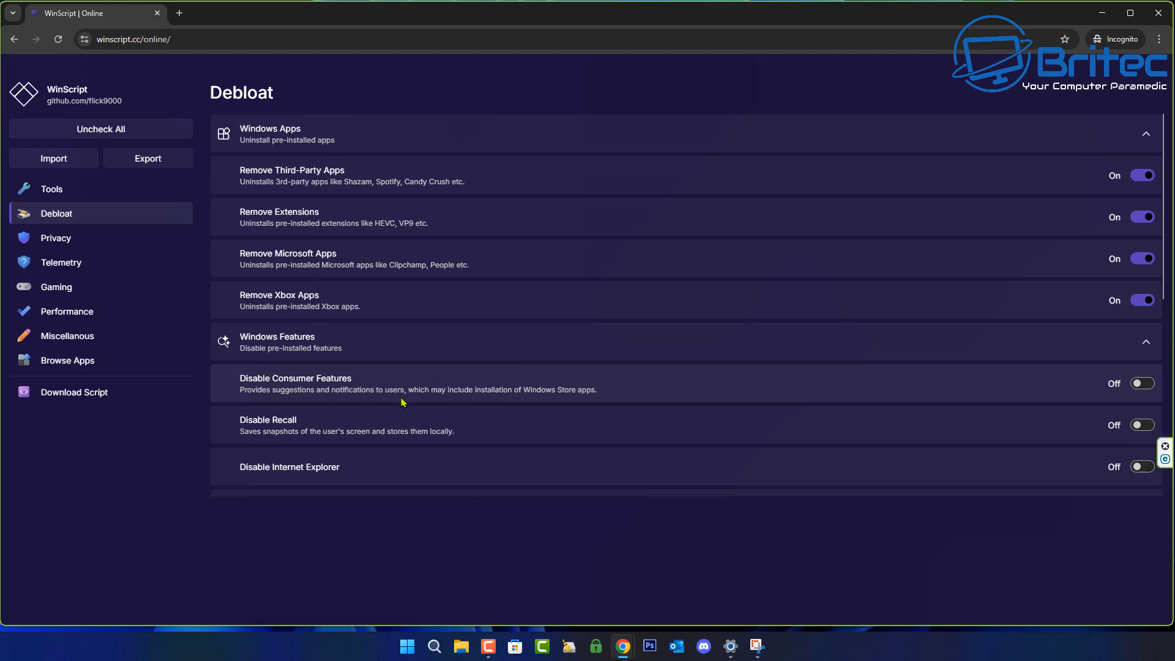
left_click(1137, 383)
left_click(1142, 427)
left_click(1141, 467)
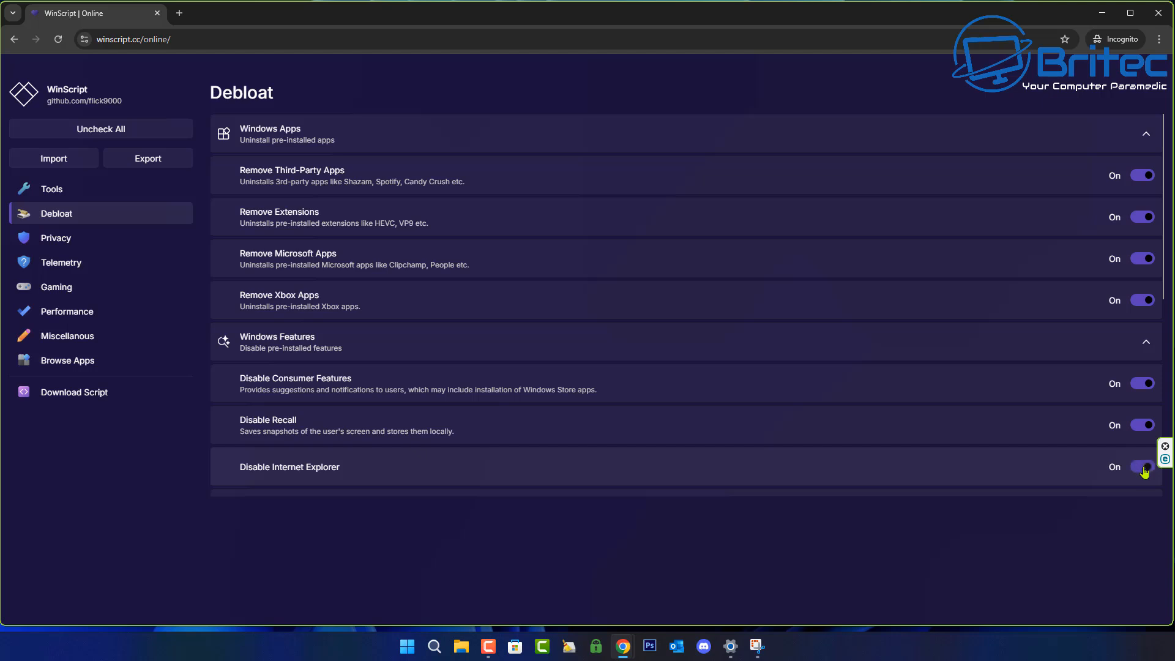
scroll(1166, 299, "down", 1)
scroll(1166, 299, "down", 4)
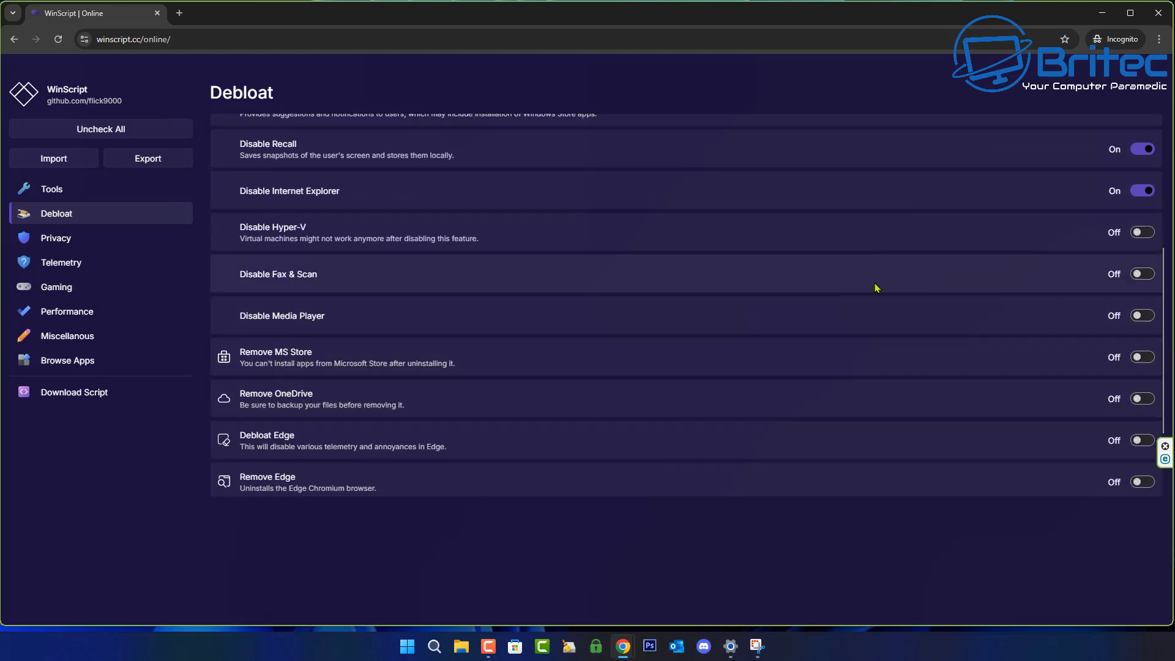
left_click(1143, 233)
left_click(1139, 275)
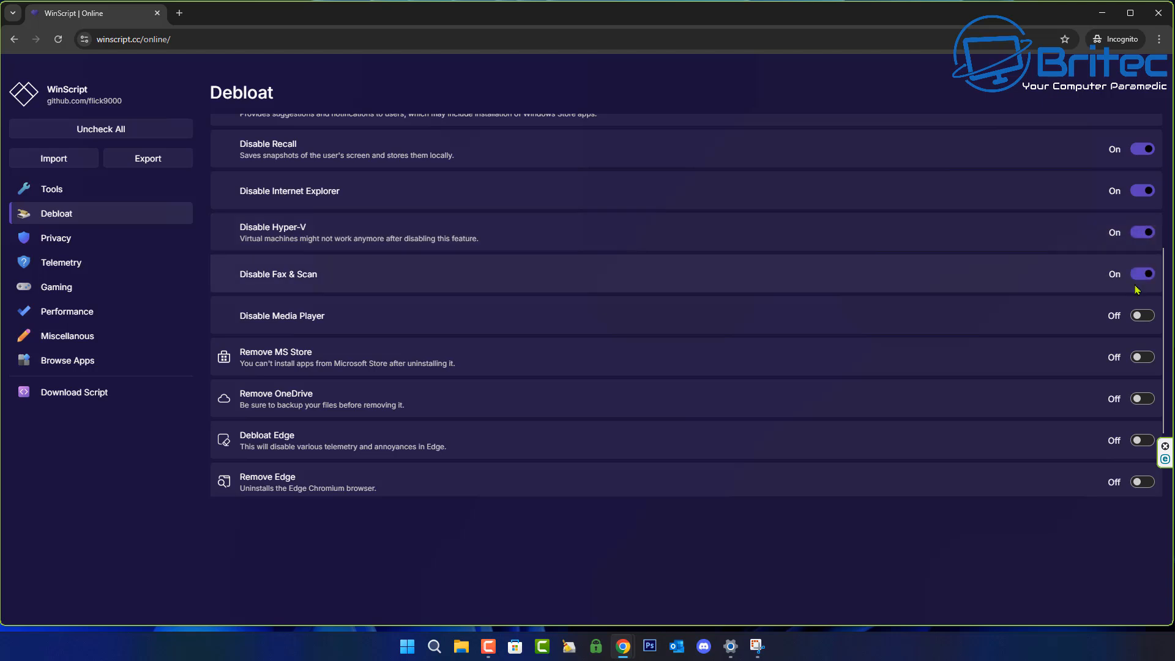
left_click(1140, 318)
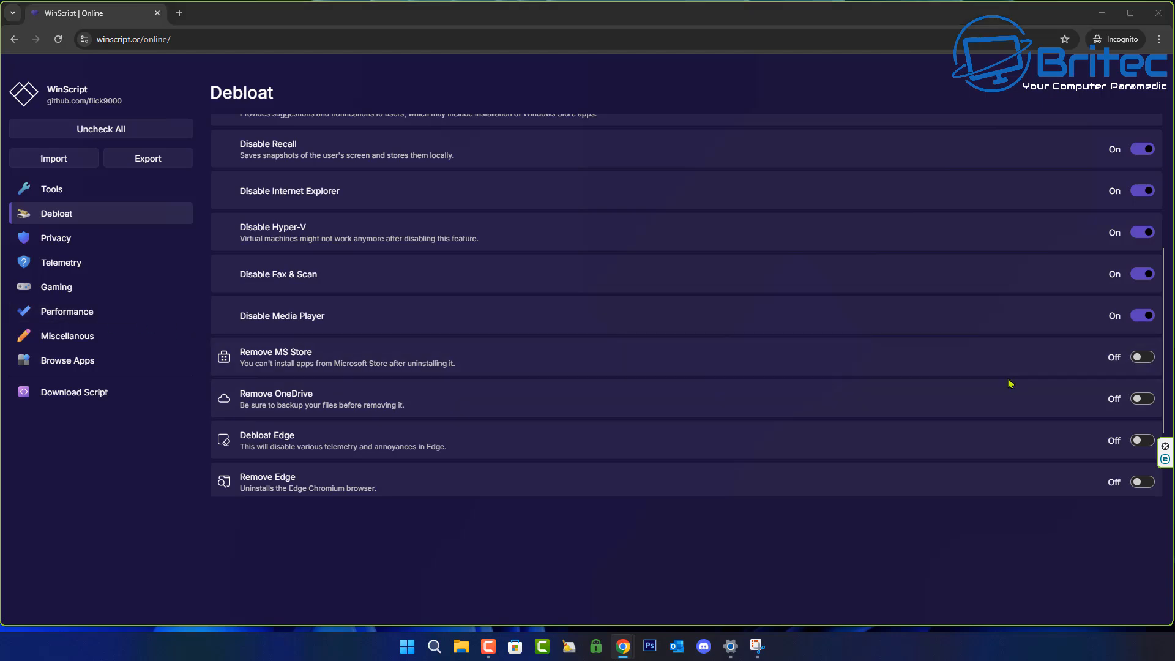
Enable the debloat options Remove MS Store, Remove OneDrive, Debloat Edge and Remove Edge.
left_click(1144, 358)
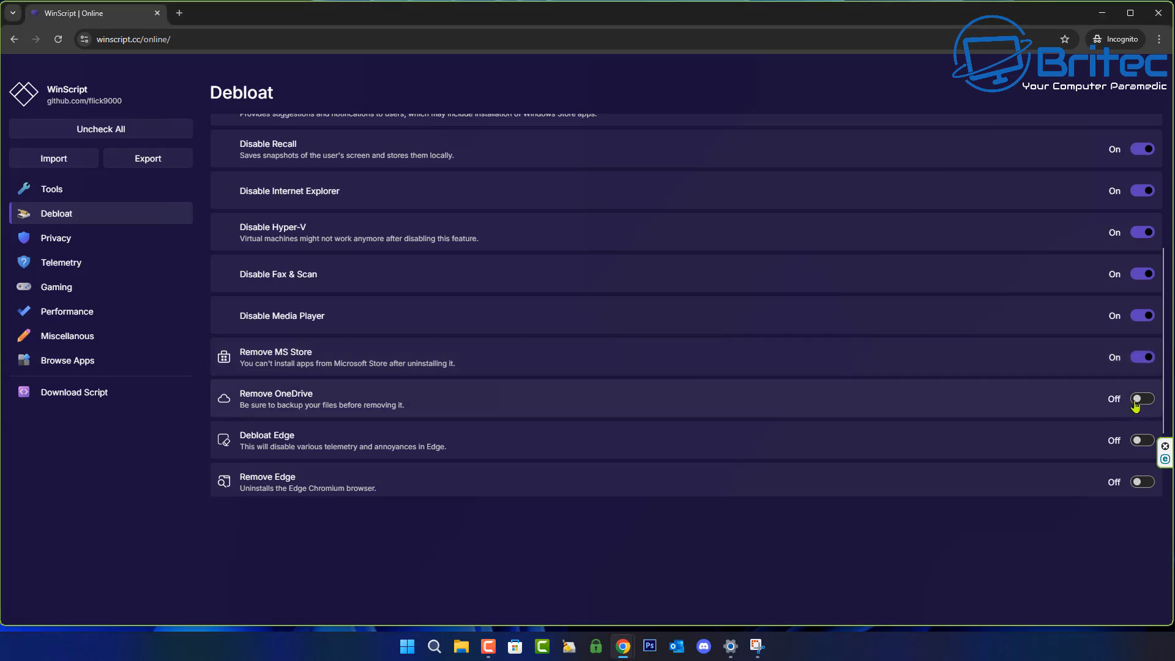
left_click(1139, 402)
left_click(1140, 438)
left_click(1145, 482)
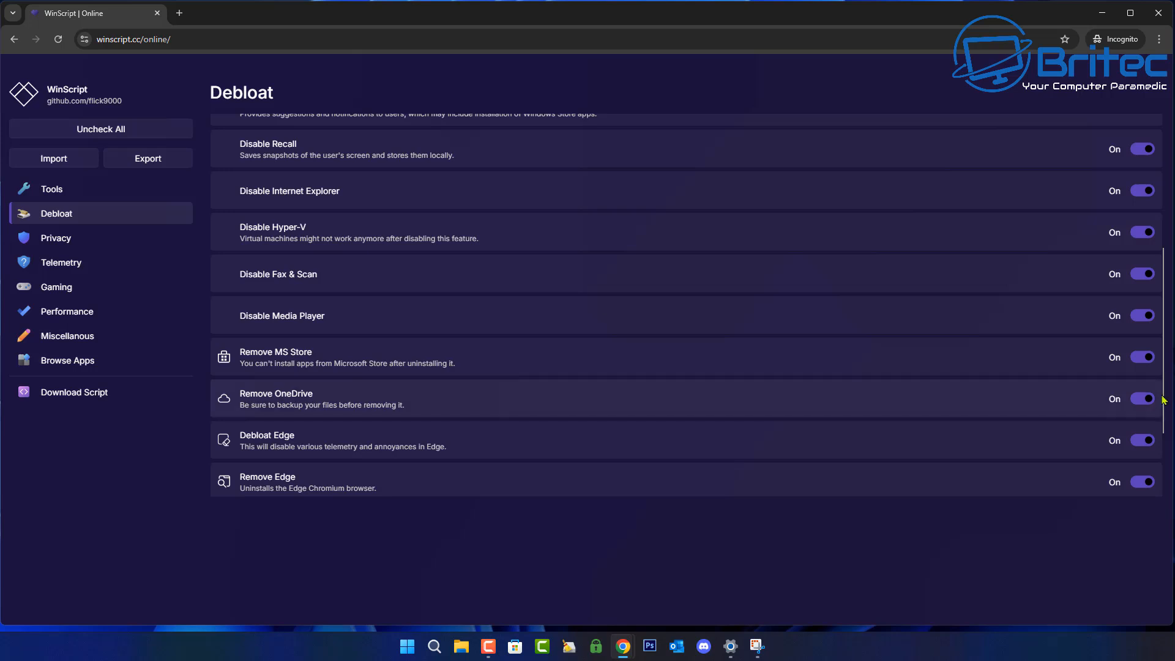
Collapse the Windows Apps and Windows Features groups and enable removal of Copilot, Widgets and Taskbar Widgets.
scroll(1086, 386, "up", 3)
scroll(1084, 387, "up", 2)
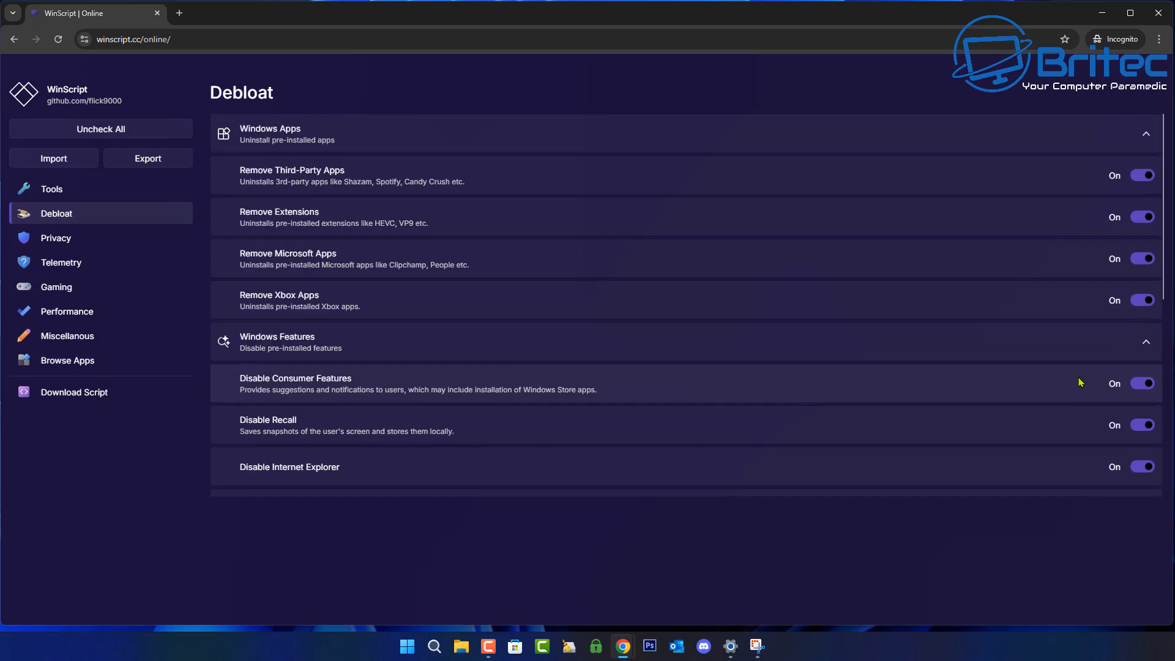
left_click(1146, 136)
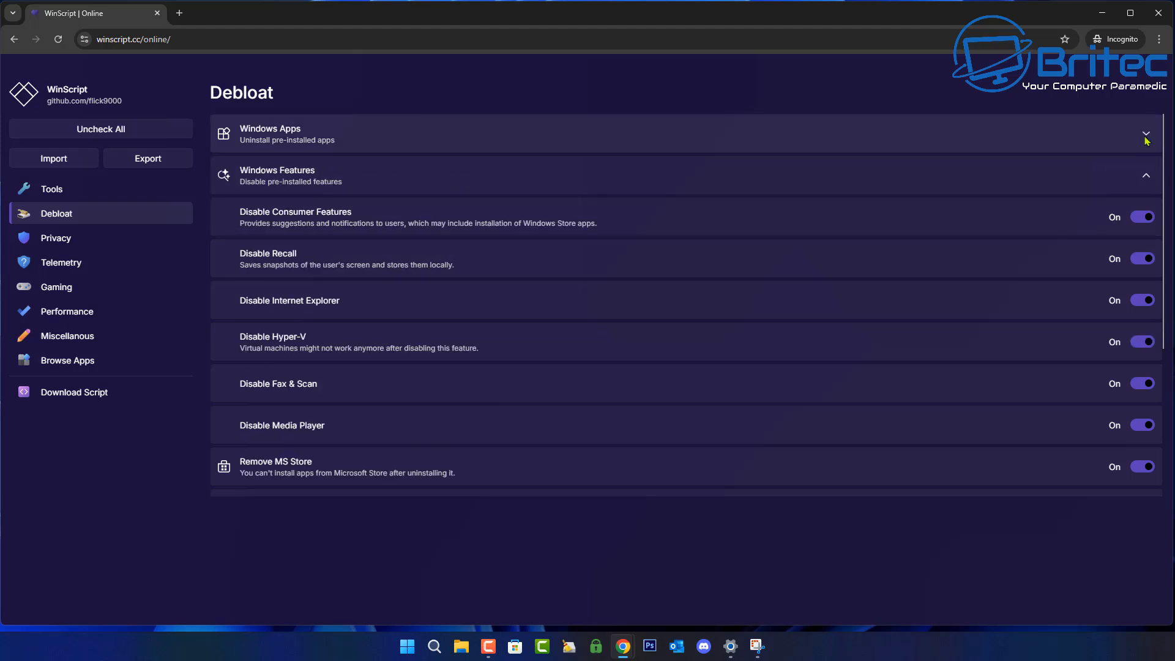
left_click(1147, 180)
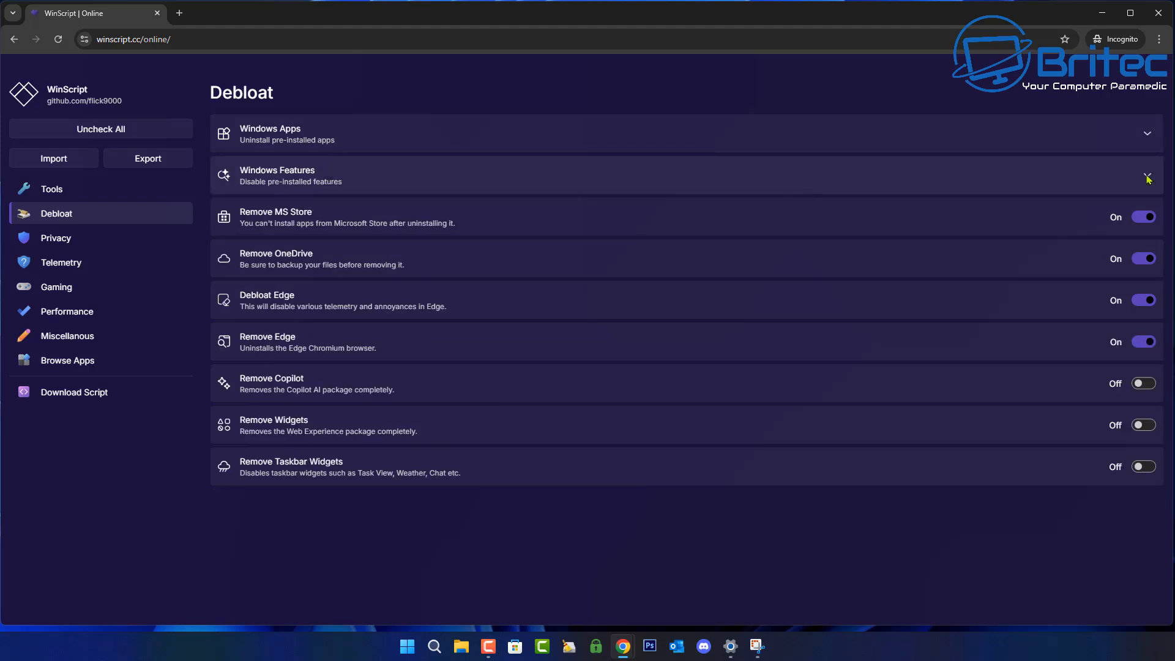
left_click(1148, 183)
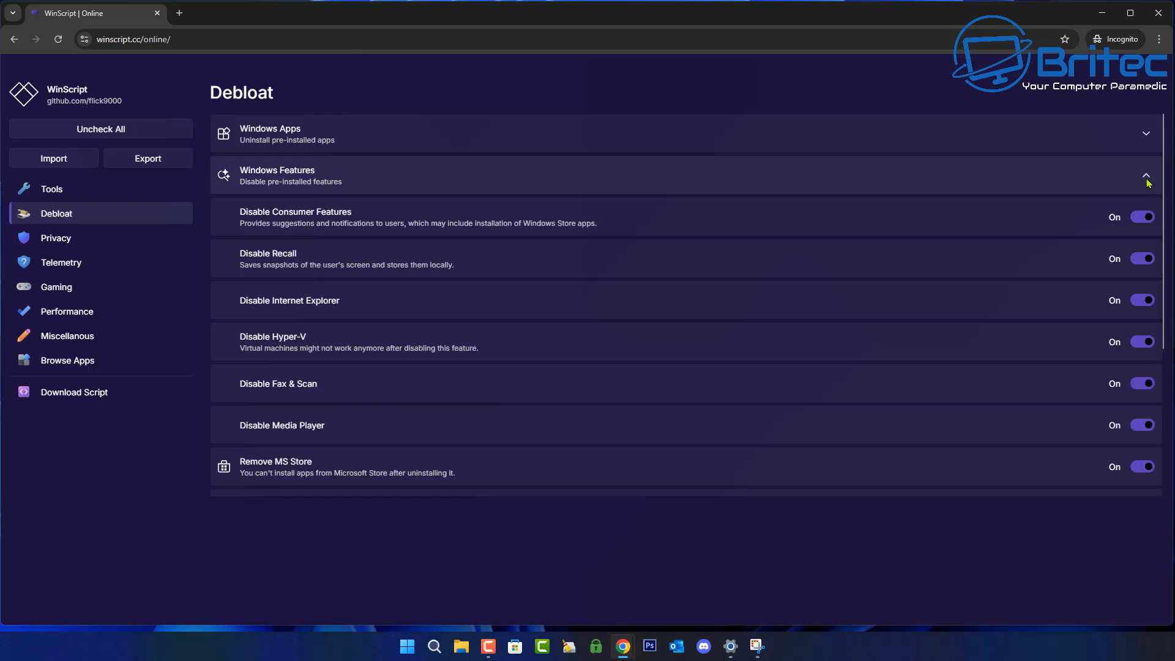
left_click(1147, 179)
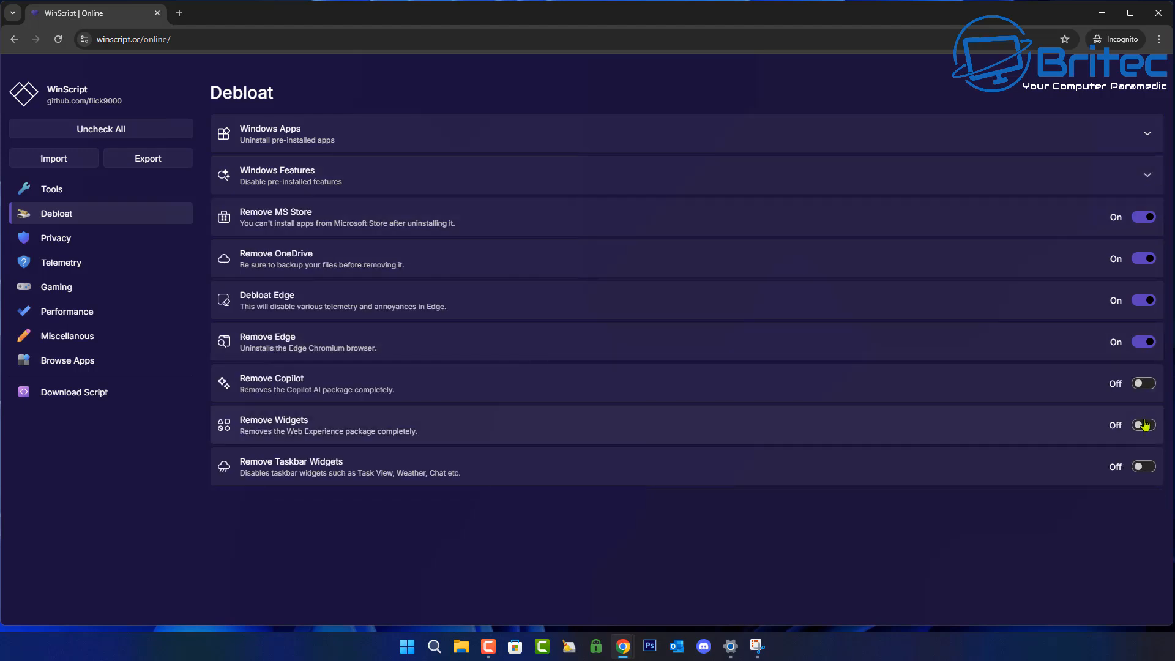
left_click(1148, 387)
left_click(1145, 425)
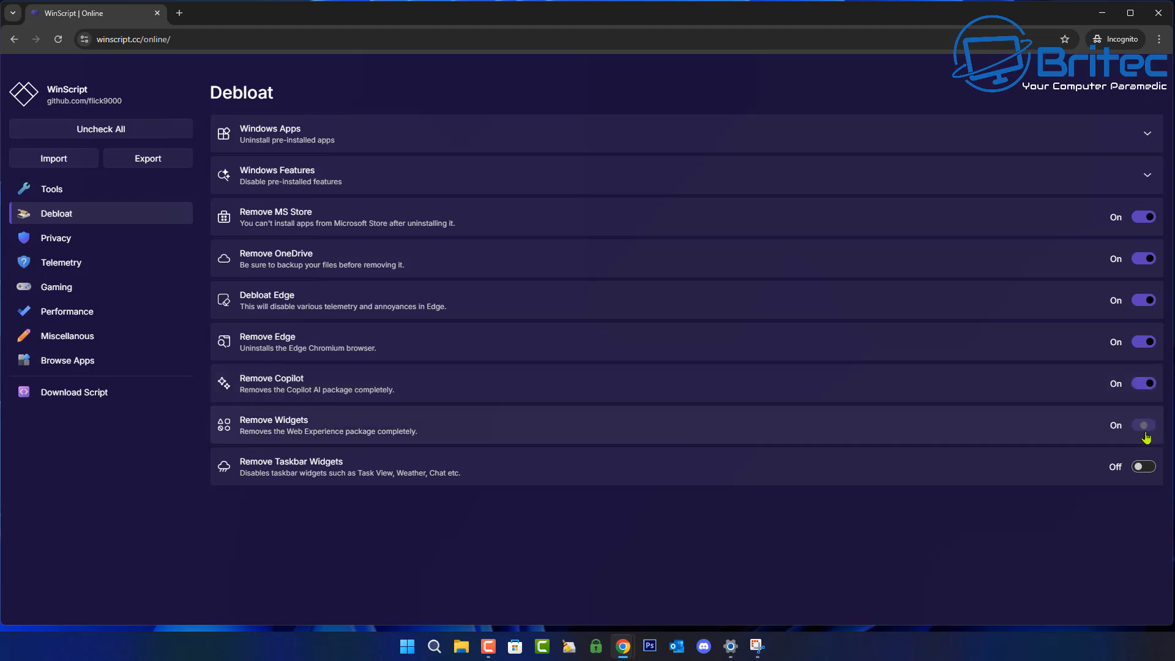
left_click(1144, 472)
left_click(1147, 177)
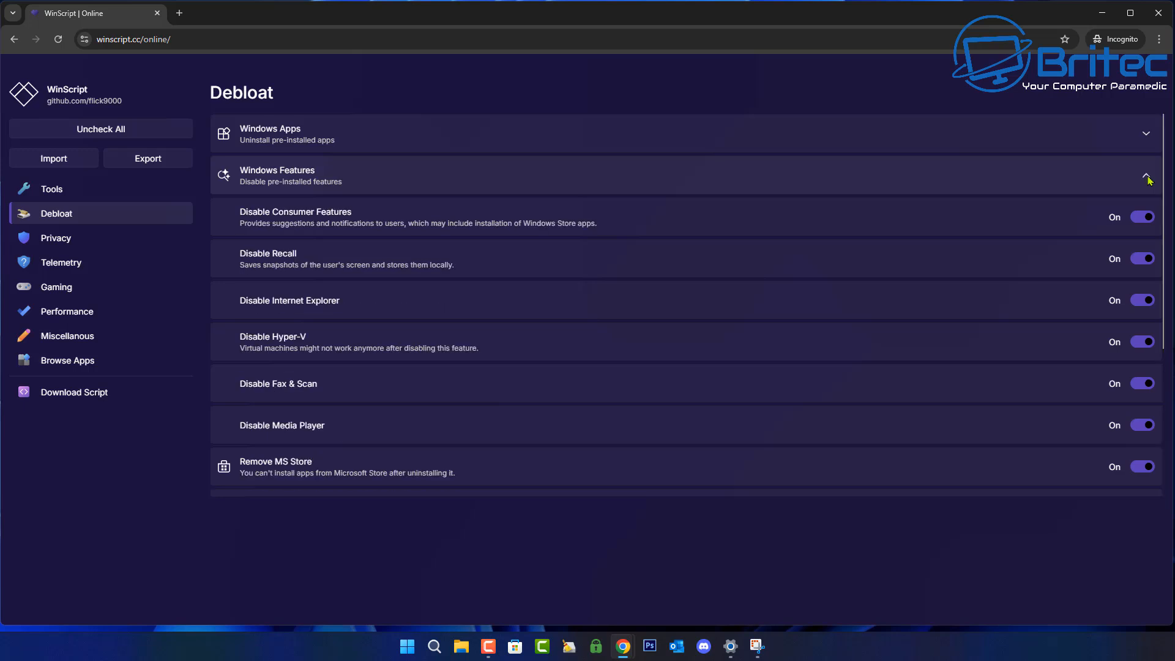
left_click(1148, 177)
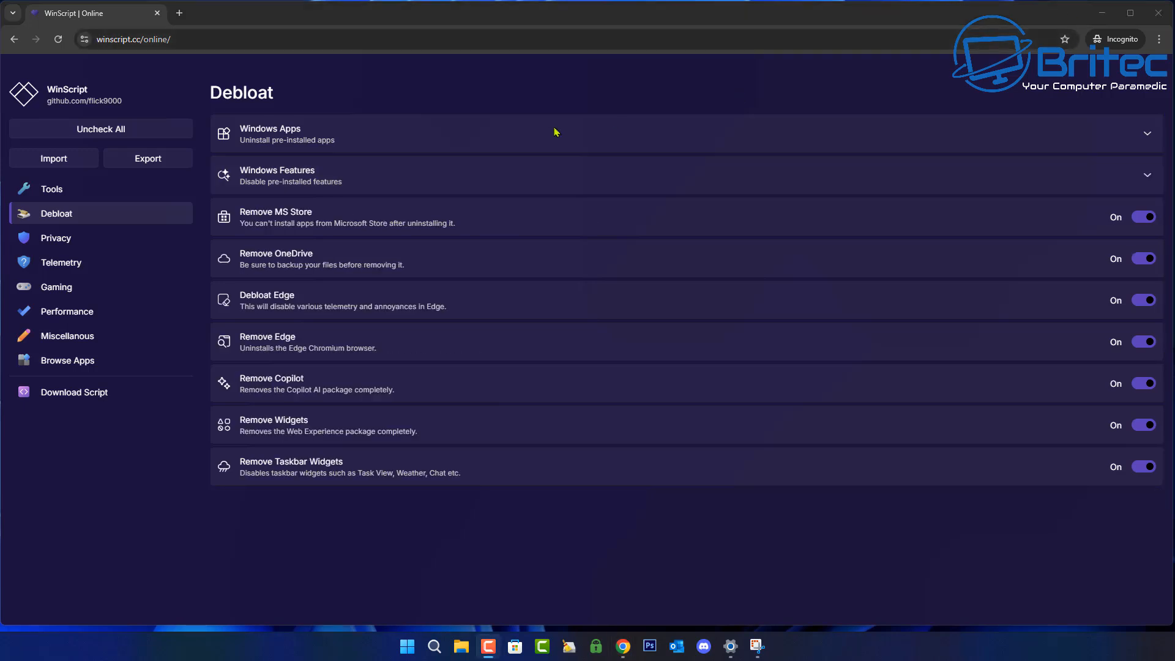
In the Privacy settings, enable disabling of cloud sync, activity feed, notifications tray, screen recording, automatic map downloads, lockscreen camera access and biometrics.
left_click(70, 238)
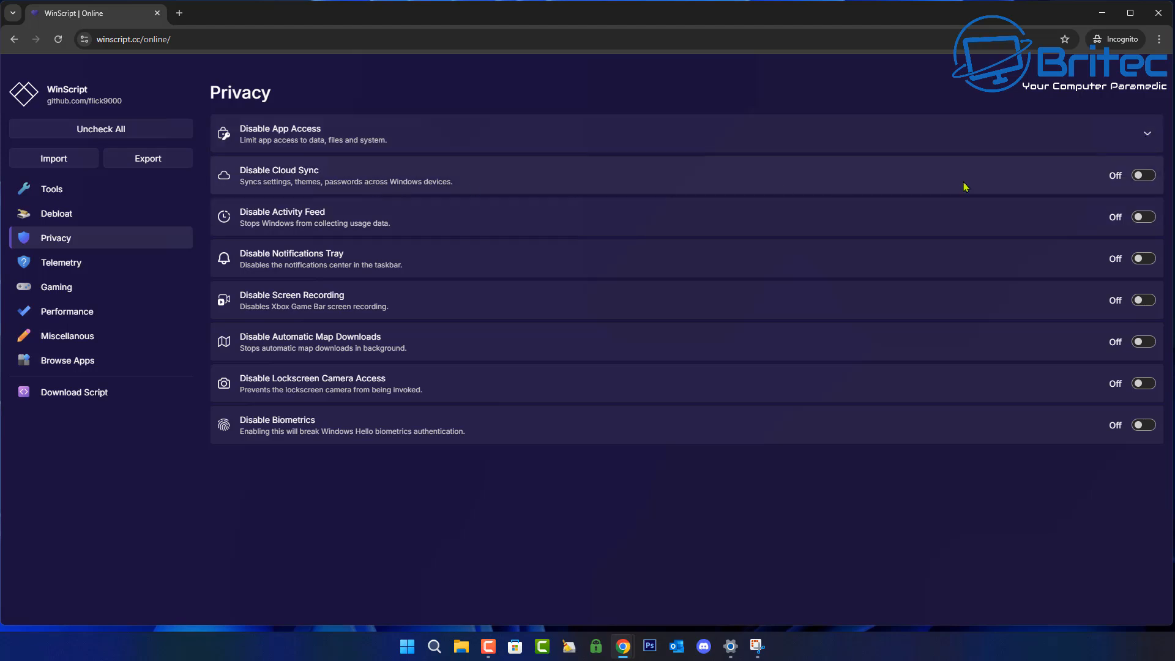
left_click(1135, 177)
left_click(1144, 216)
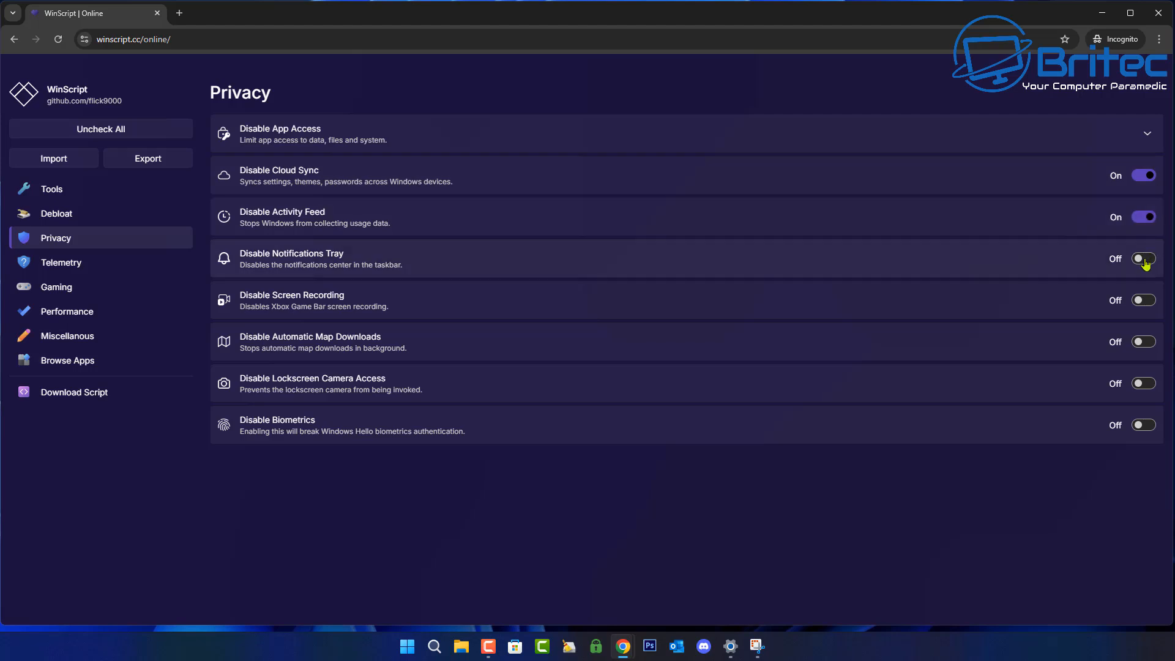
left_click(1145, 263)
left_click(1138, 304)
left_click(1143, 342)
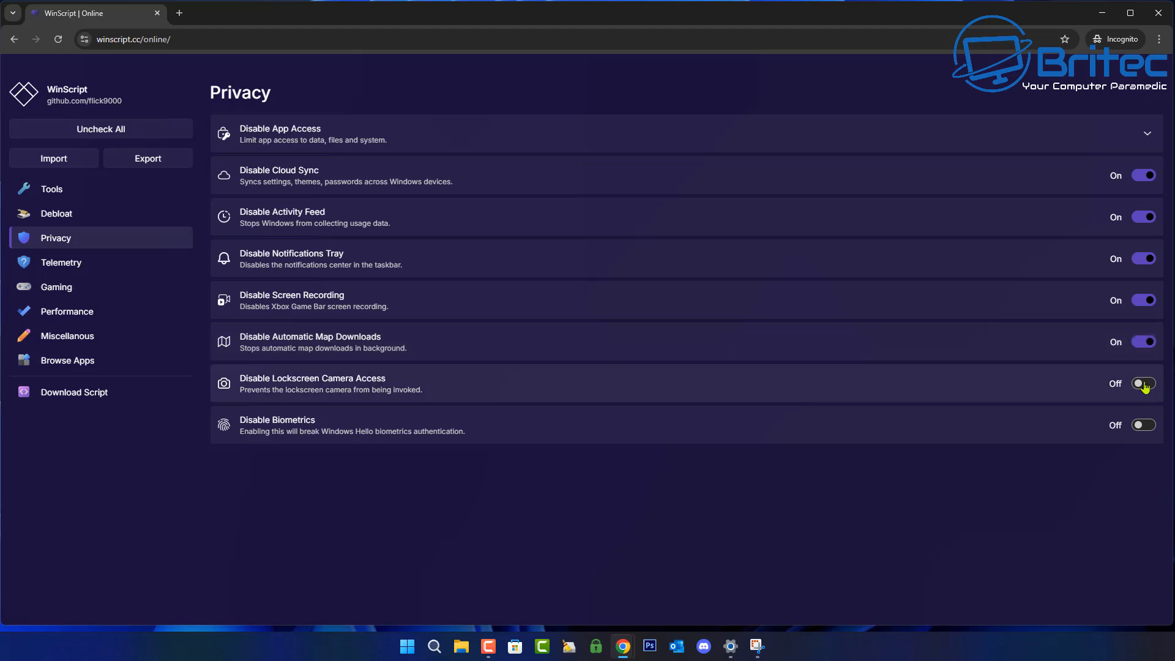
left_click(1144, 384)
left_click(1146, 425)
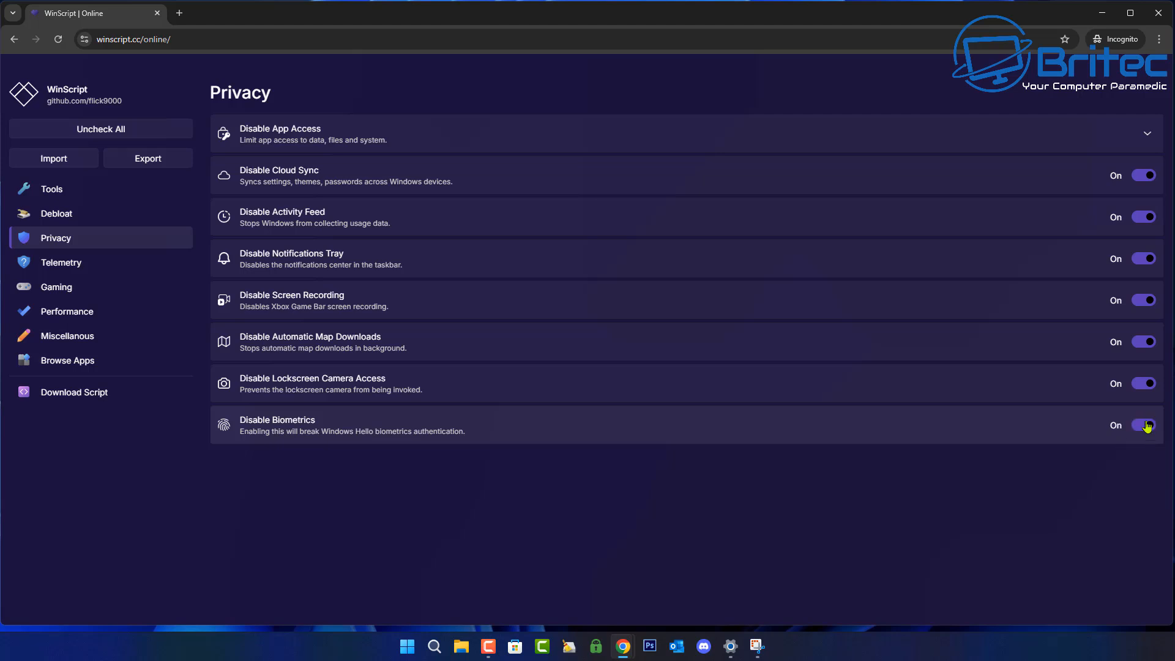
Disable app access to location, camera, file system, account information, contacts, call history and messages, leaving the microphone option off.
left_click(1149, 136)
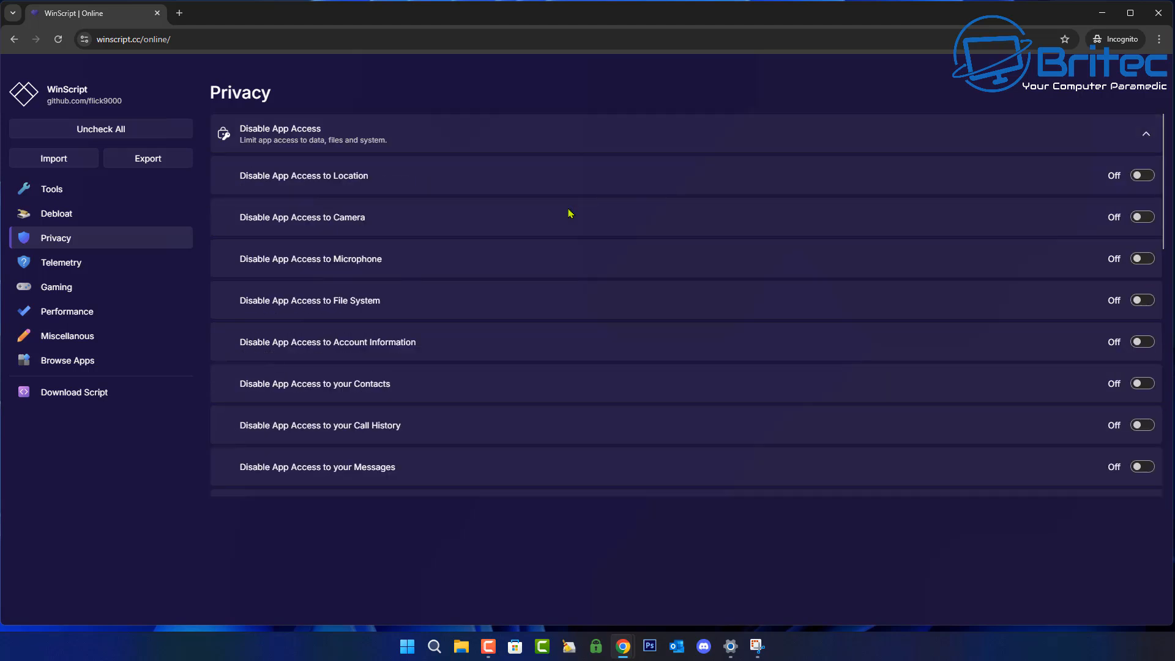
left_click(1141, 177)
left_click(1142, 219)
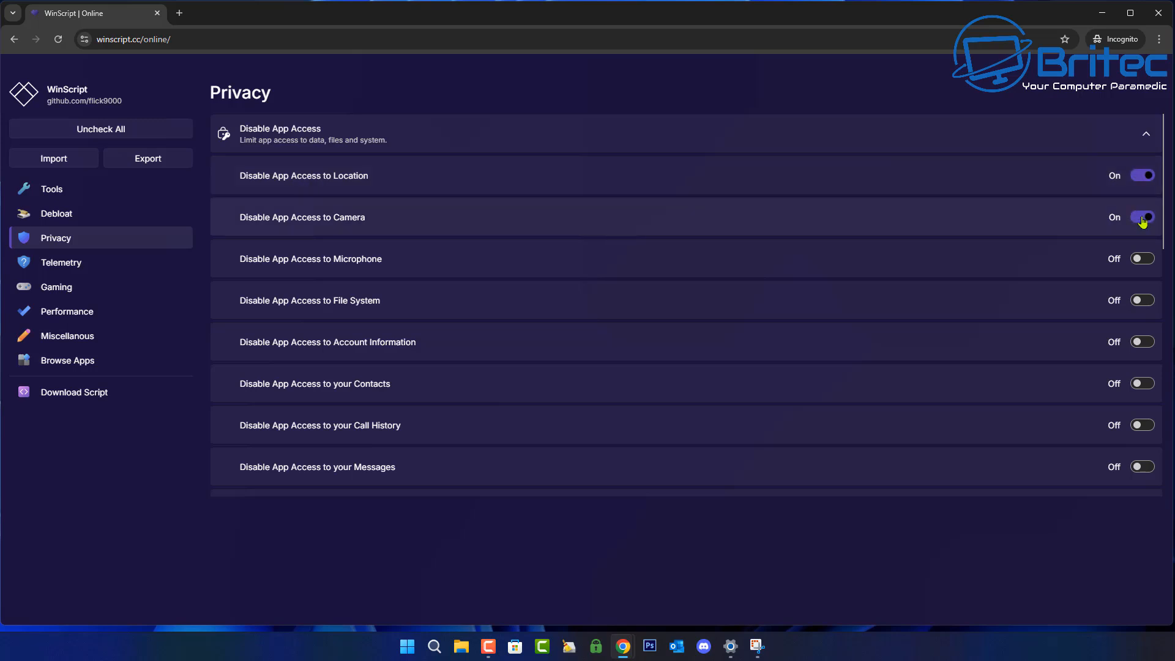
left_click(1146, 262)
left_click(1141, 300)
left_click(1142, 259)
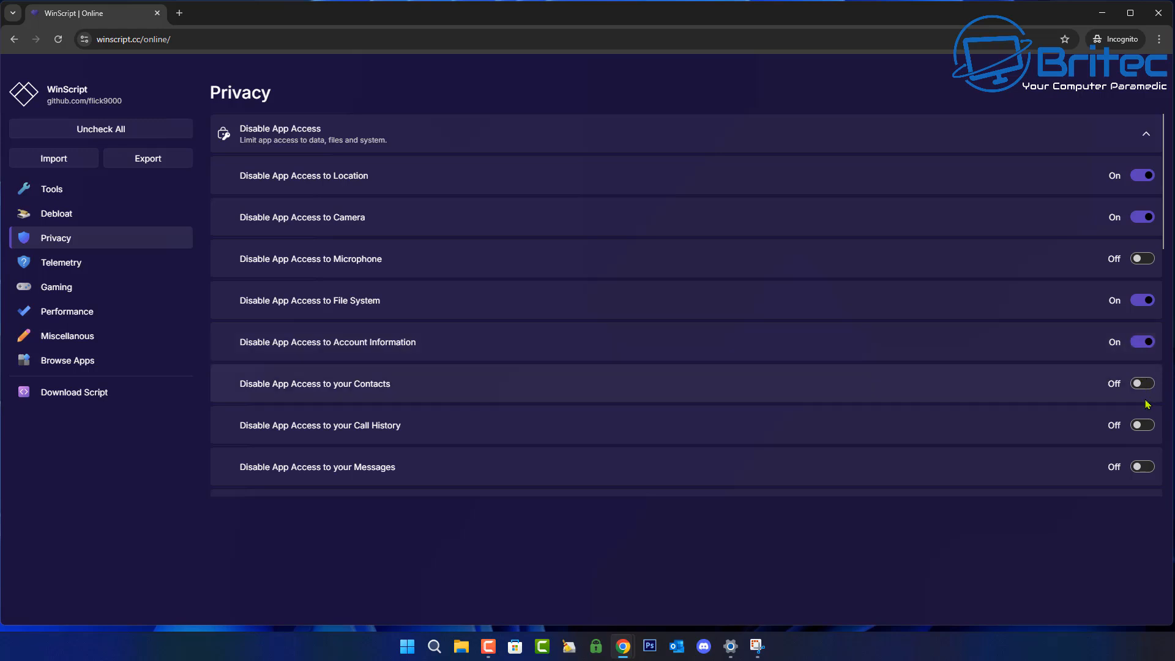
left_click(1143, 384)
left_click(1144, 426)
left_click(1145, 468)
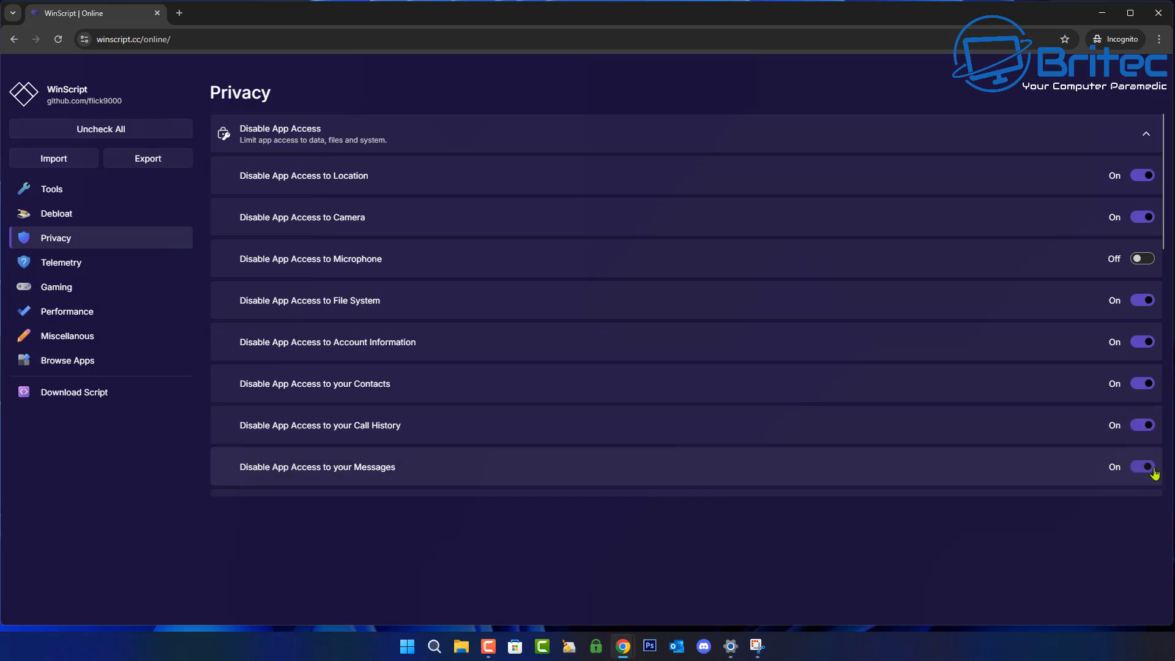
Disable app access to notifications, email, tasks, diagnostic data, voice activation and phone.
scroll(1077, 343, "down", 3)
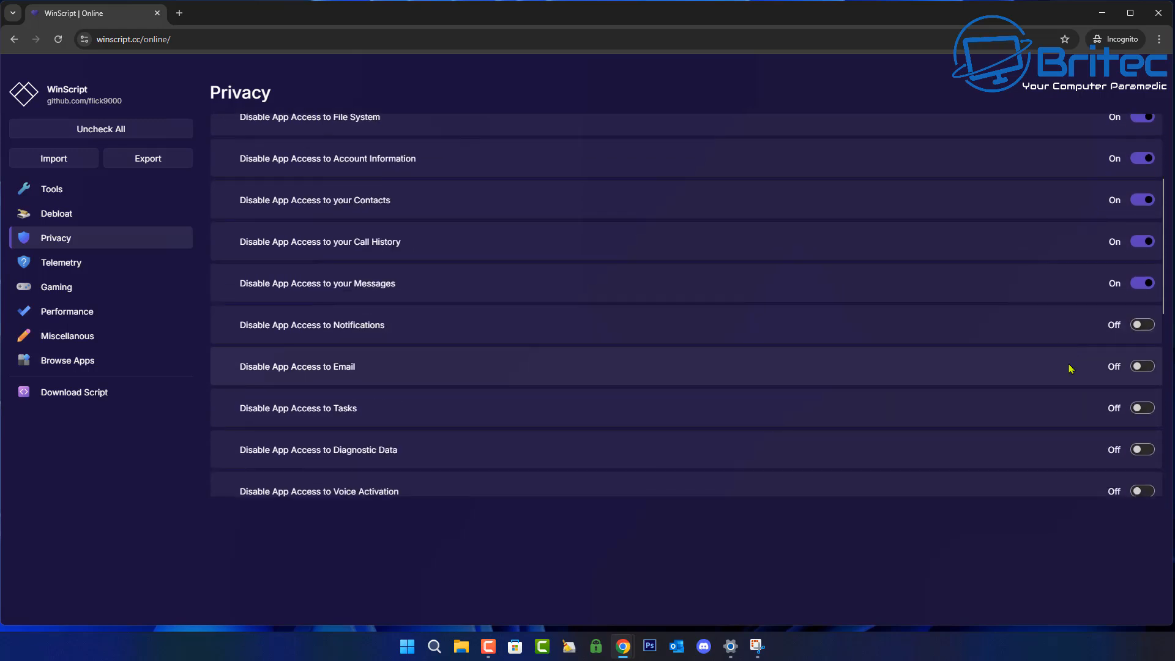
left_click(1142, 326)
left_click(1144, 367)
left_click(1143, 409)
left_click(1142, 452)
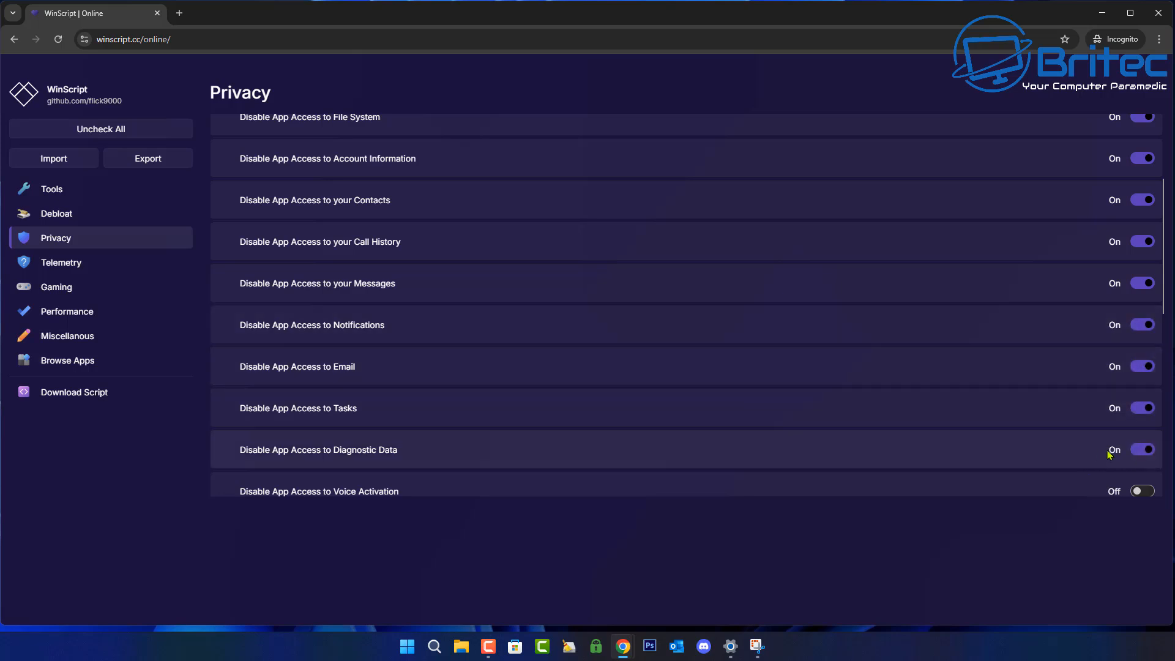
scroll(1142, 456, "down", 2)
left_click(1141, 369)
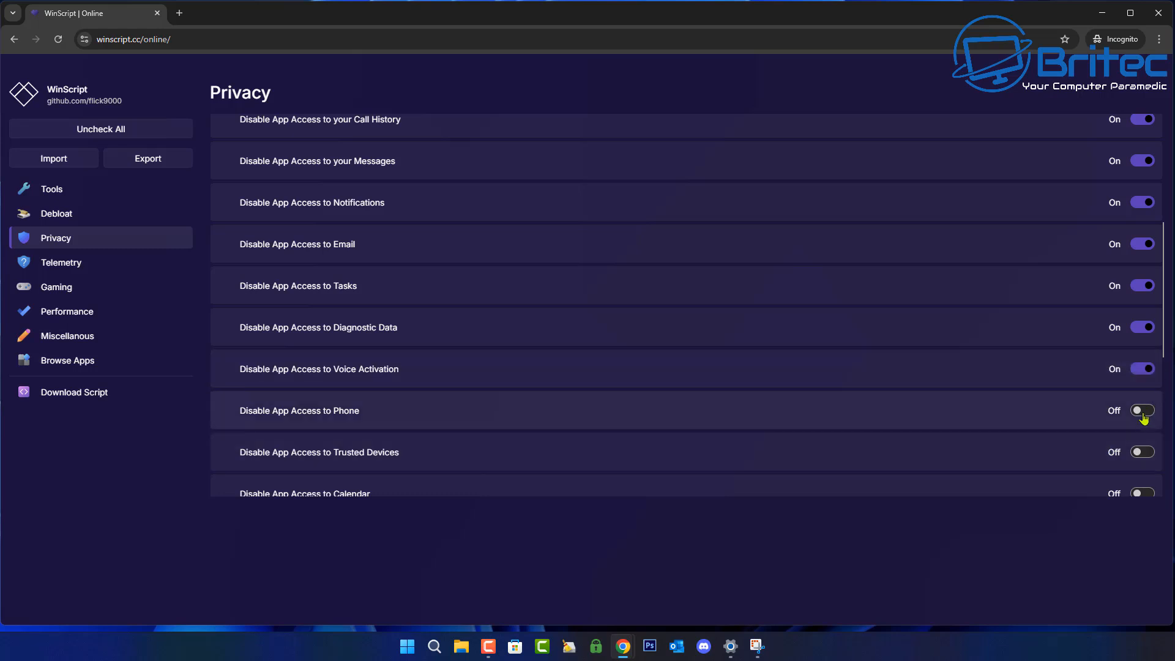
left_click(1143, 410)
Disable app access to trusted devices, calendar, motion data and radios.
scroll(1062, 445, "down", 4)
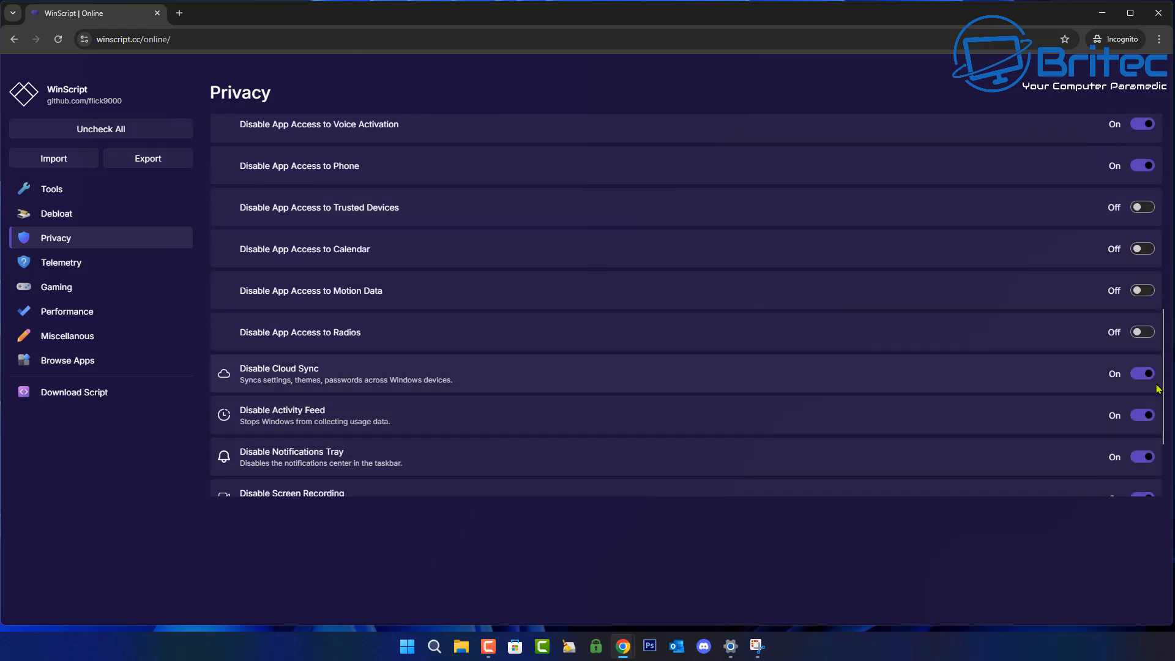
left_click(1140, 250)
left_click(1140, 211)
left_click(1142, 294)
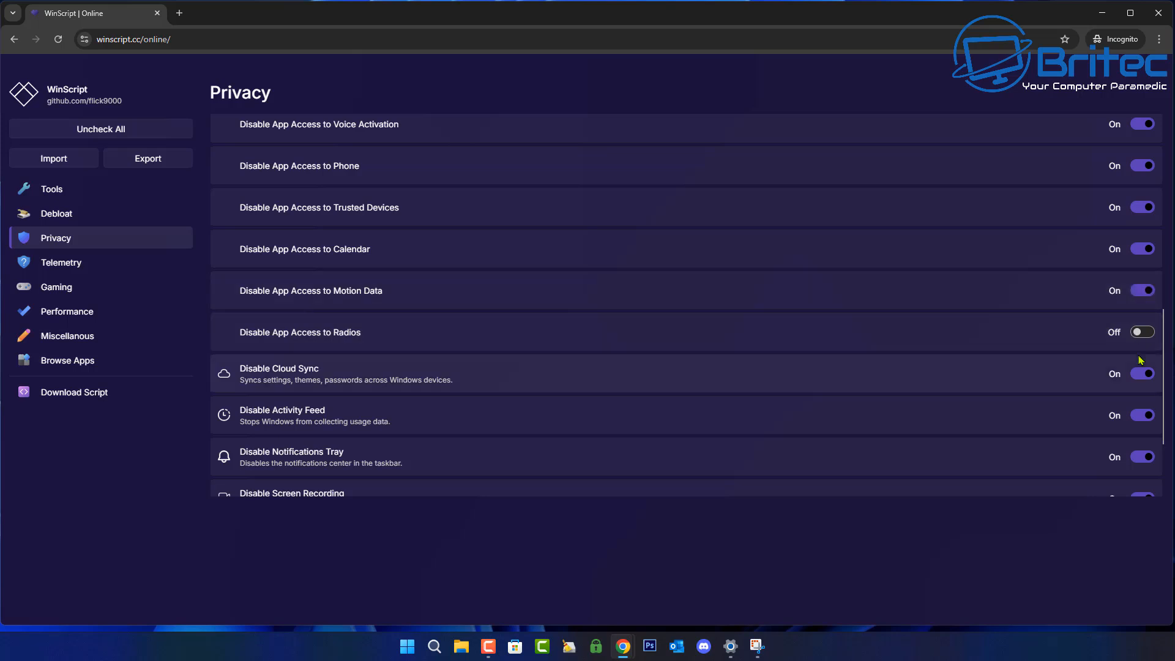
left_click(1141, 334)
scroll(1142, 422, "down", 1)
scroll(1135, 433, "down", 2)
scroll(1112, 428, "up", 10)
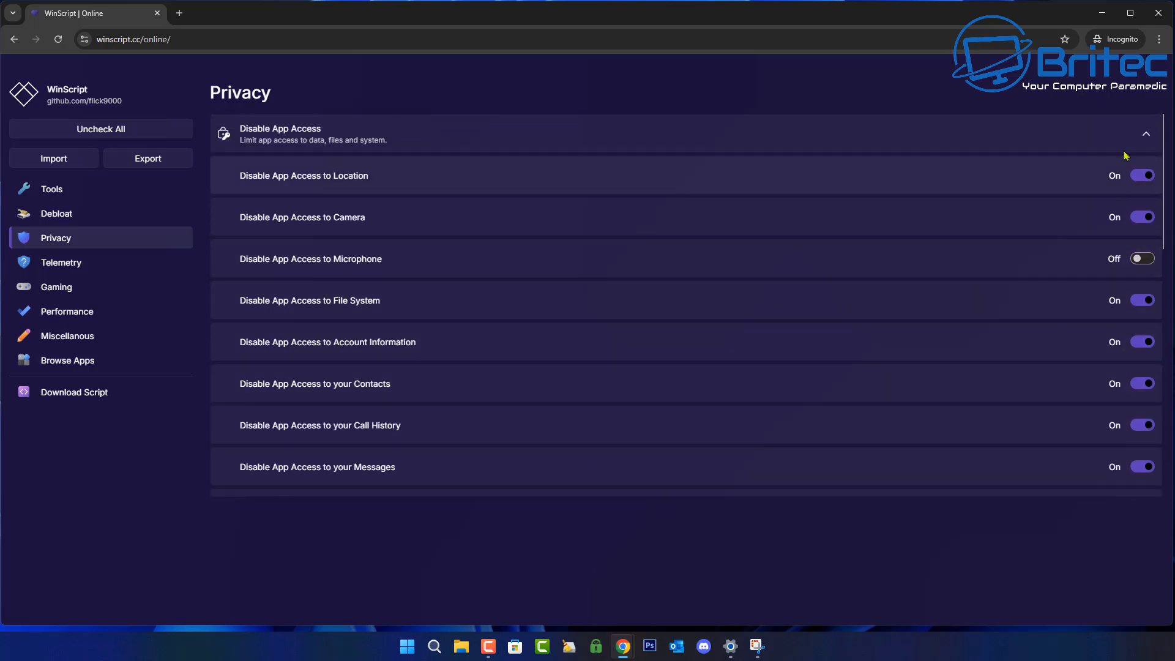
In the Telemetry settings, enable disabling of Windows, Windows Update, Windows Search and Office telemetry, plus Application Experience data collection.
left_click(1147, 134)
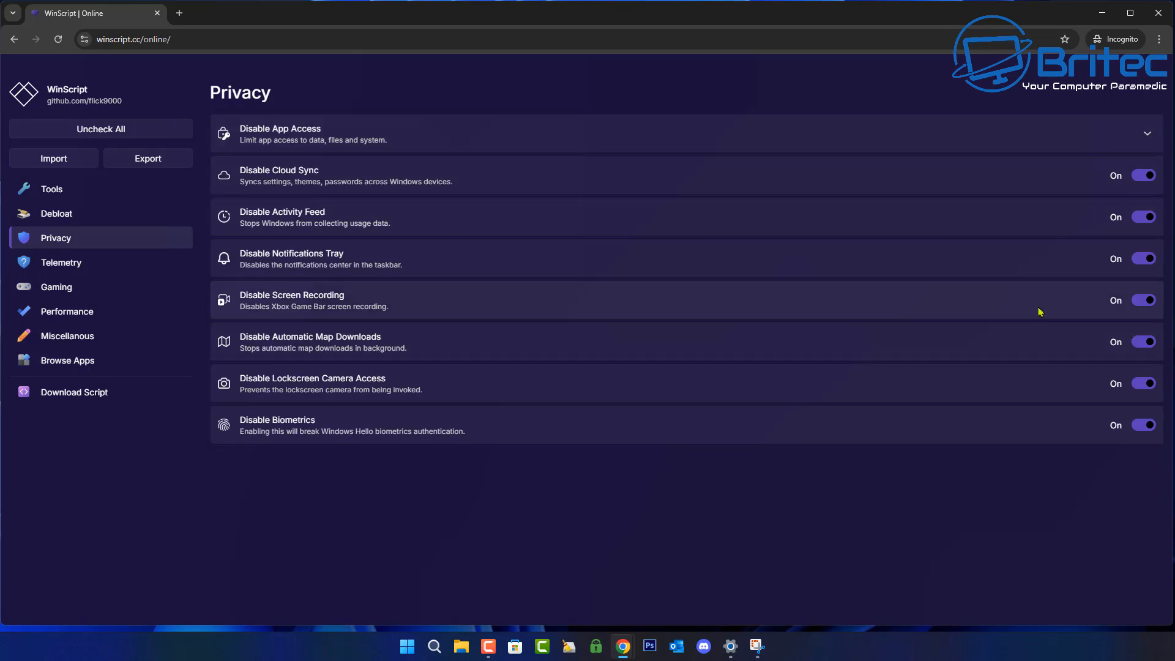
left_click(78, 263)
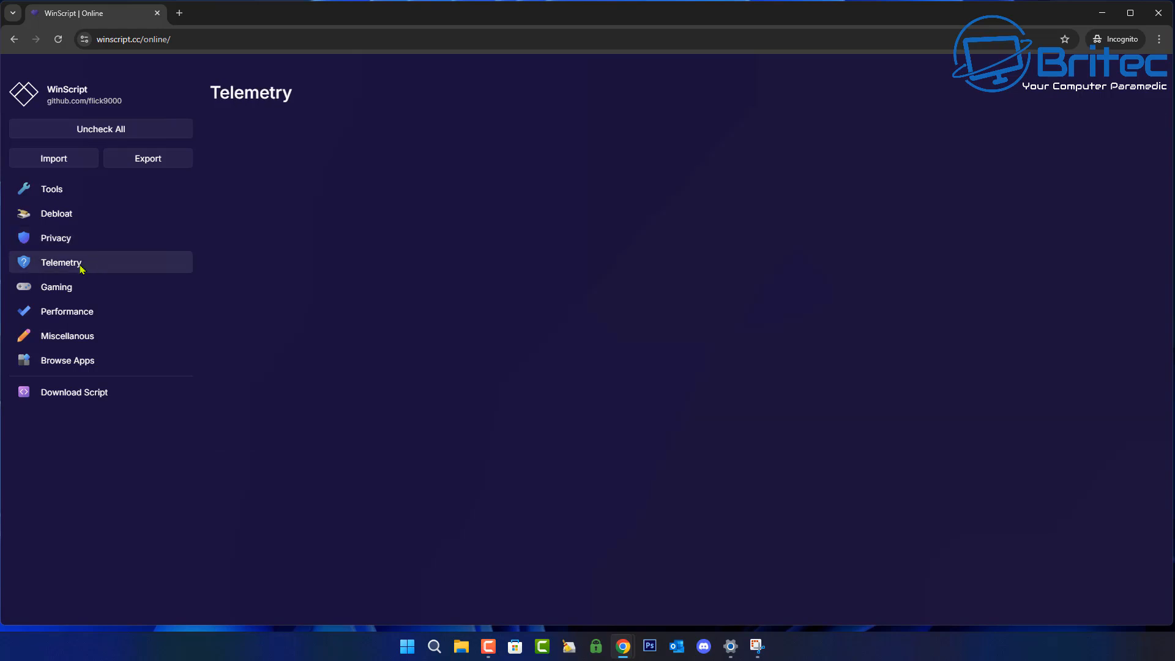
left_click(1146, 133)
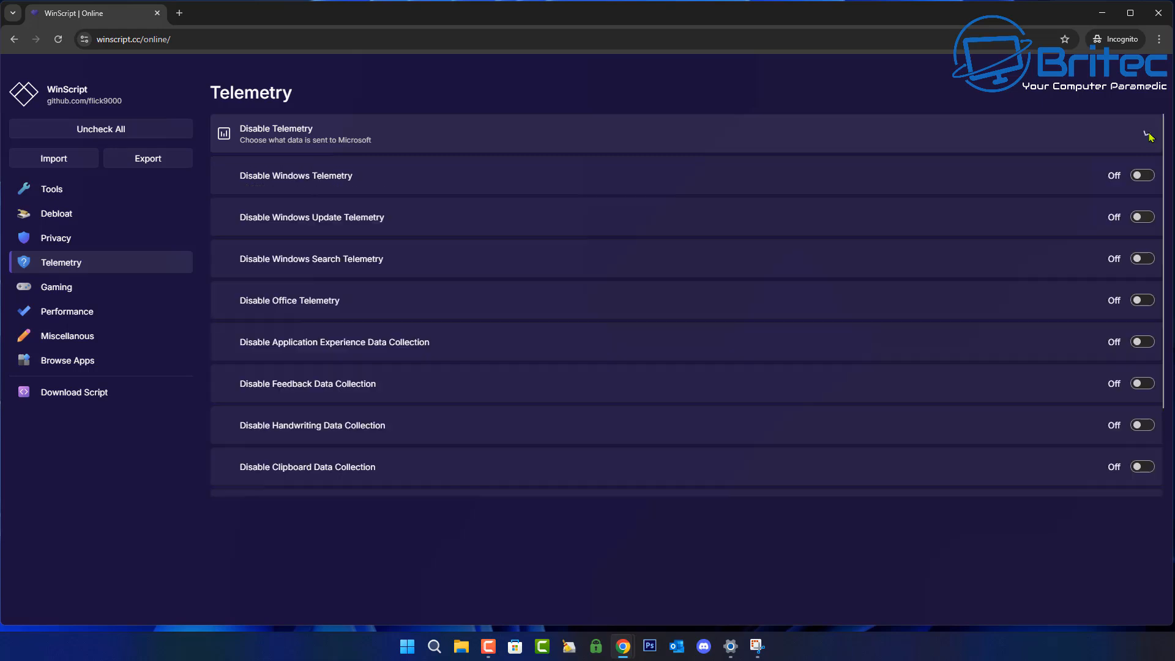
left_click(1147, 178)
left_click(1143, 219)
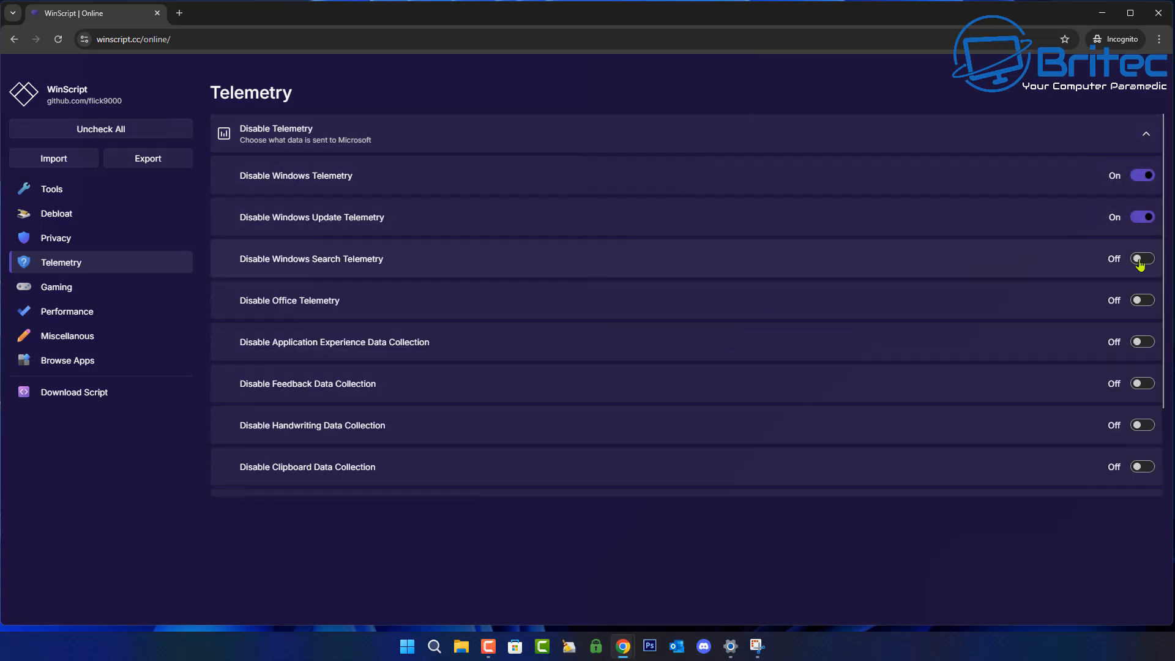
left_click(1140, 260)
left_click(1142, 301)
left_click(1142, 343)
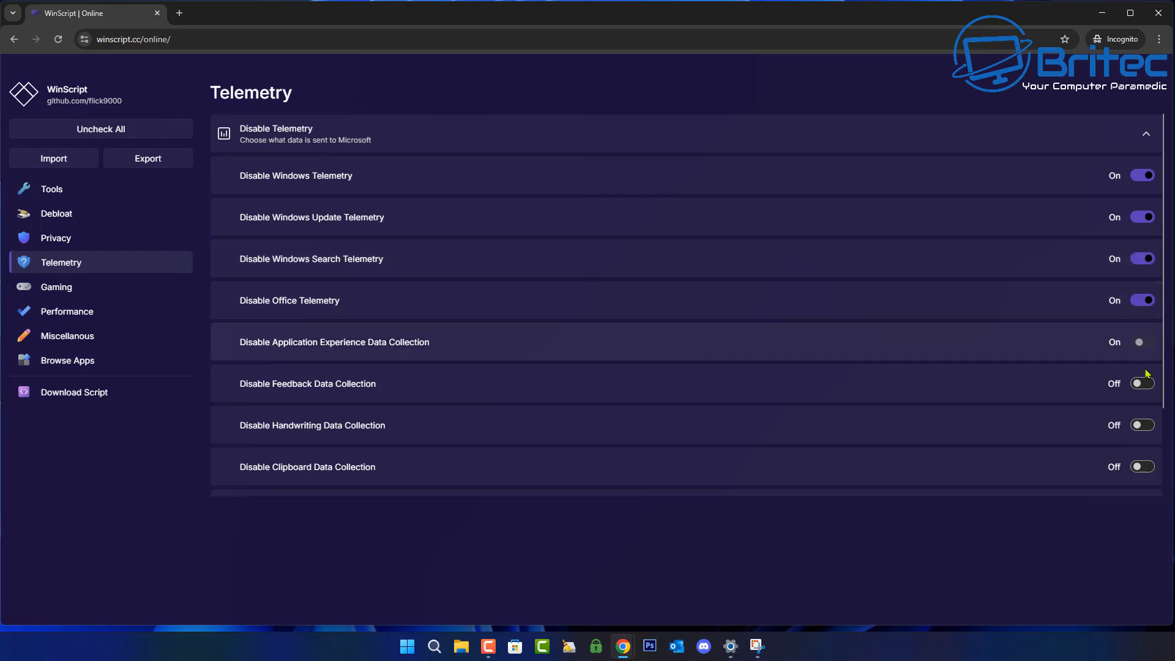
Enable disabling of feedback, handwriting and clipboard data collection and targeted ads, and opt out of privacy consent.
left_click(1143, 383)
left_click(1143, 424)
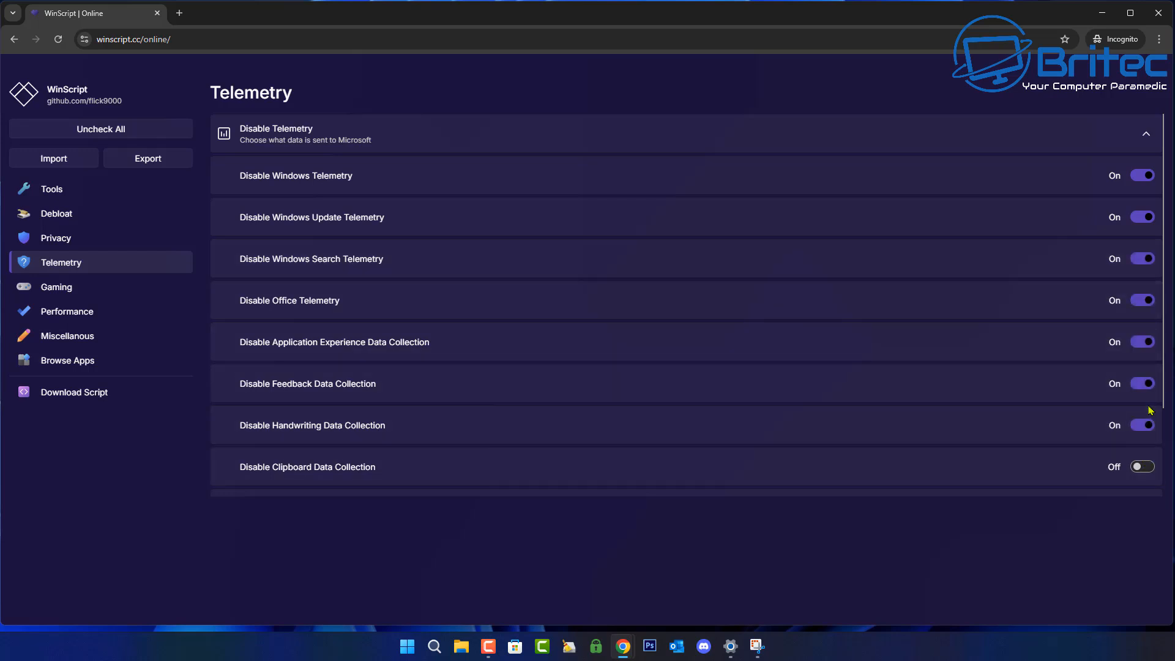
scroll(1150, 410, "down", 2)
left_click(1144, 353)
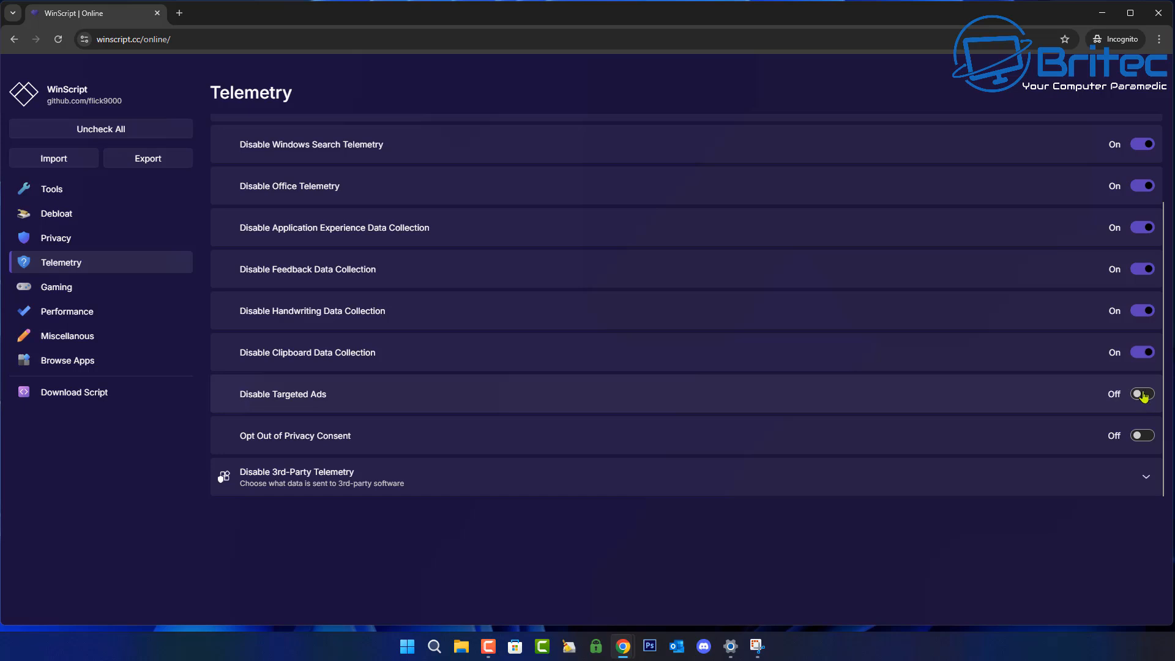
left_click(1143, 395)
left_click(1144, 446)
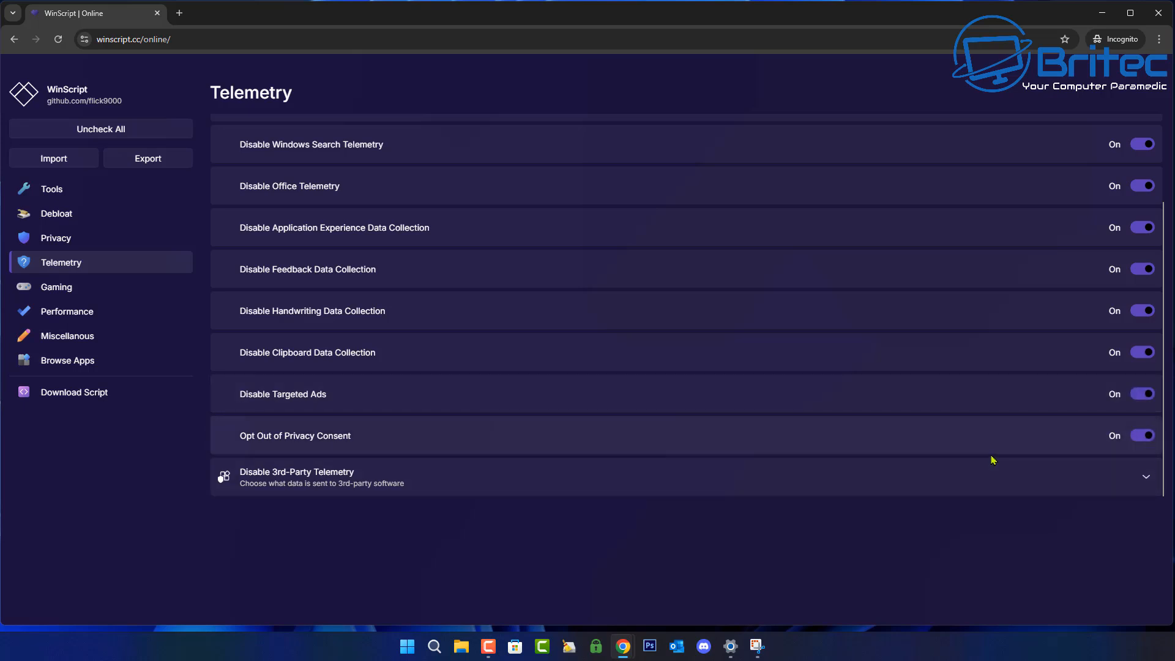
Expand the 3rd-party telemetry options and enable disabling of PowerShell telemetry.
left_click(1124, 476)
scroll(1015, 469, "down", 5)
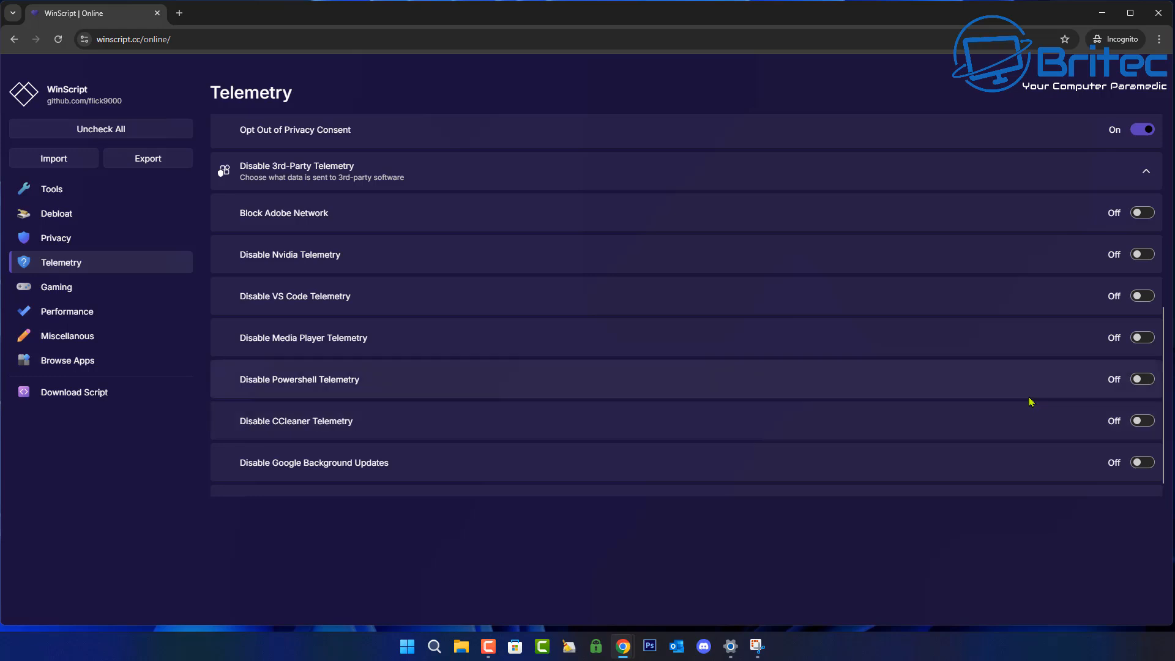
scroll(1031, 401, "down", 1)
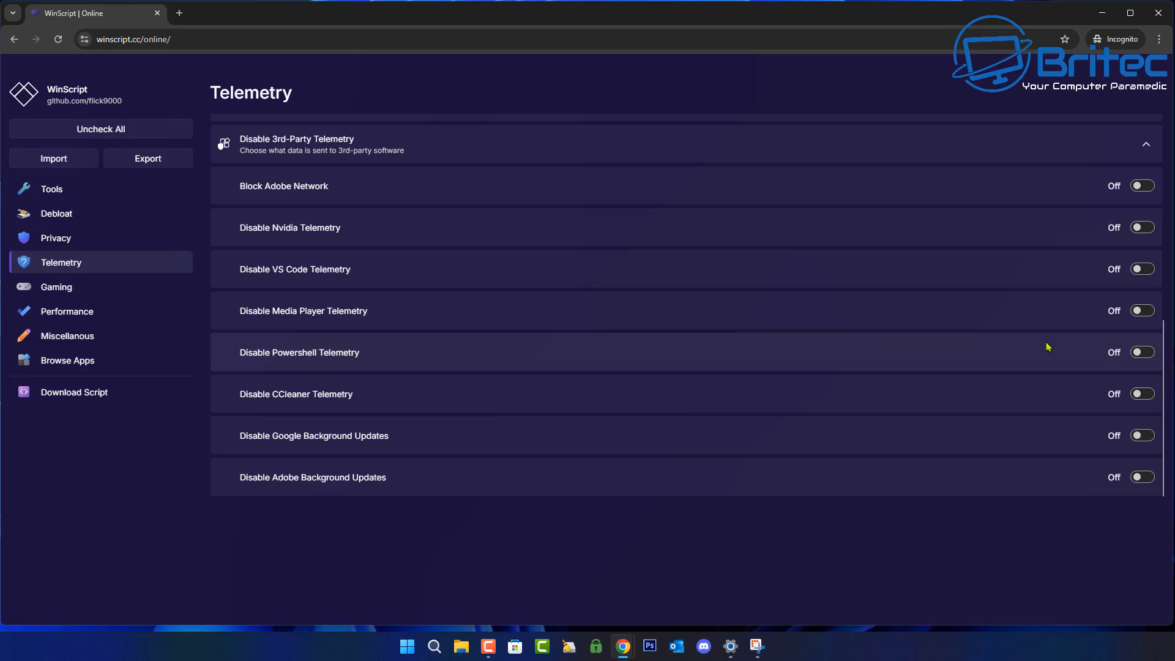
left_click(1141, 352)
Enable disabling of Media Player telemetry, then collapse the Microsoft telemetry group and review the remaining 3rd-party options.
scroll(1101, 463, "up", 5)
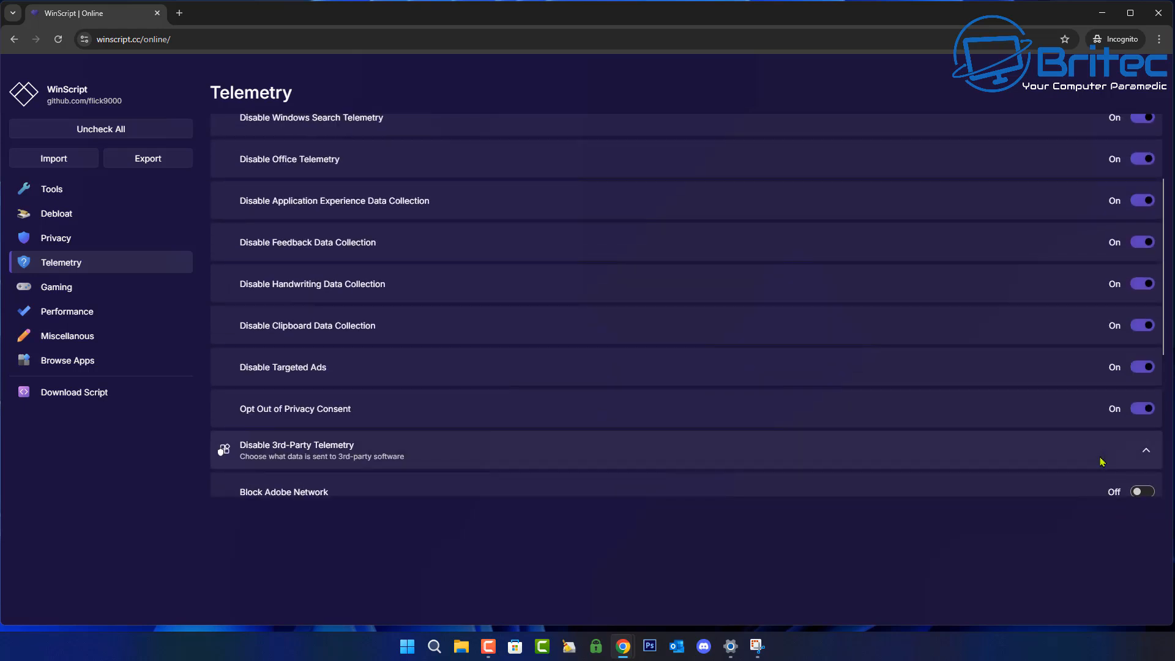
scroll(1102, 462, "down", 3)
scroll(1101, 462, "up", 5)
scroll(1101, 462, "down", 5)
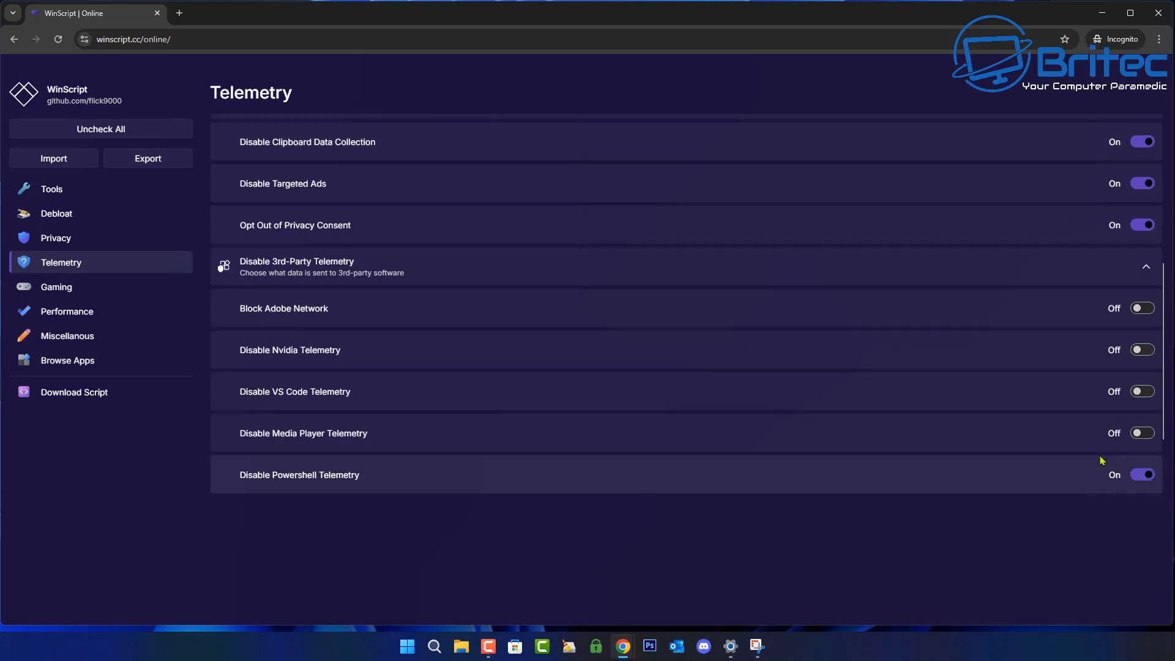
scroll(1101, 460, "up", 5)
scroll(1101, 461, "down", 7)
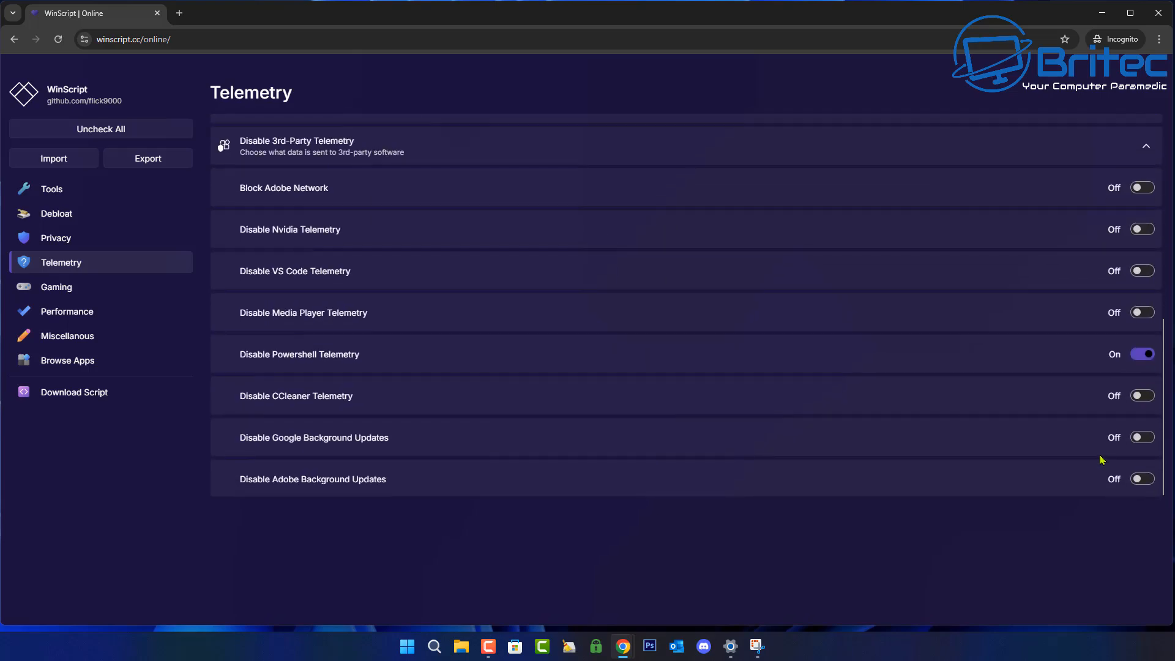
scroll(1101, 460, "up", 3)
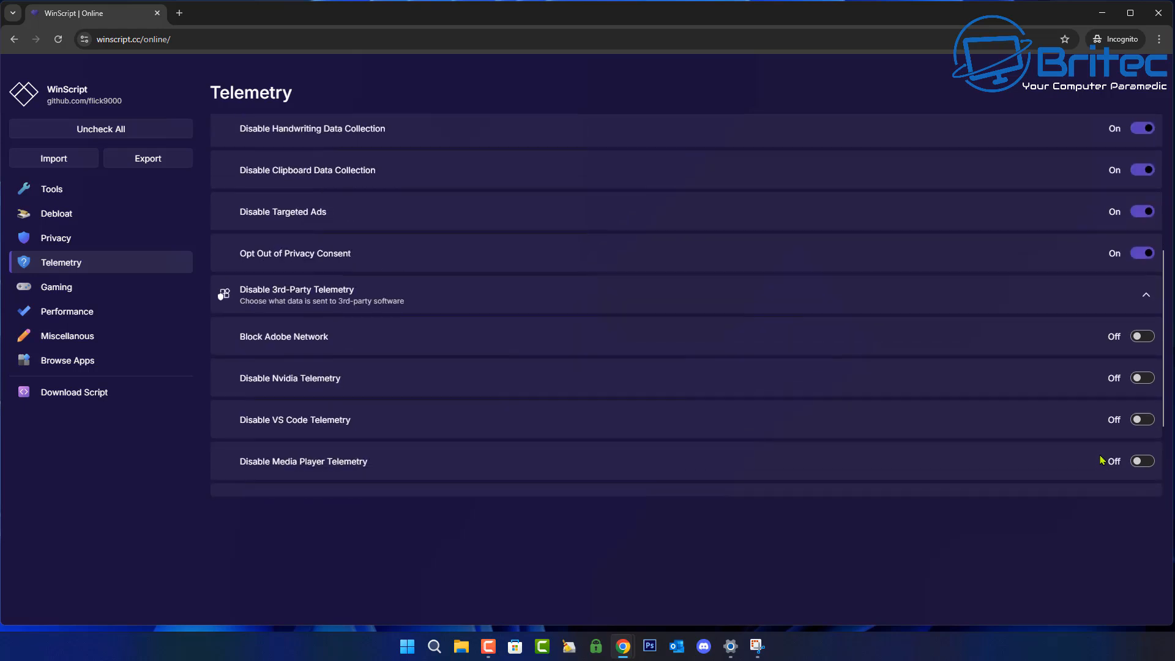
scroll(1101, 460, "down", 2)
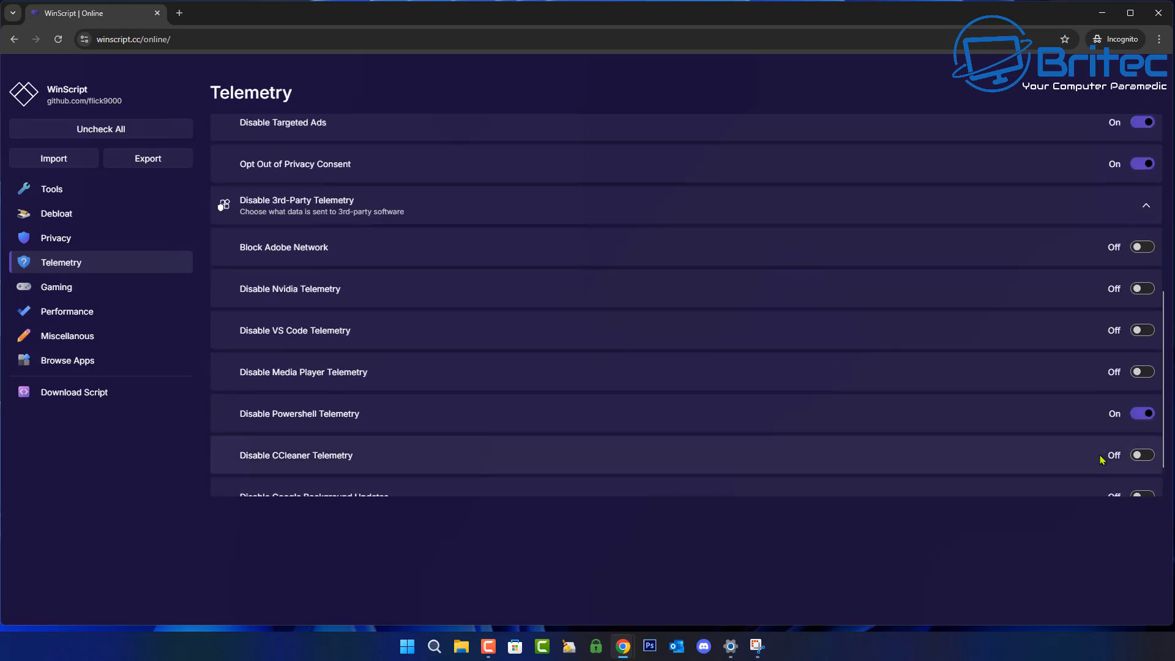
left_click(1140, 373)
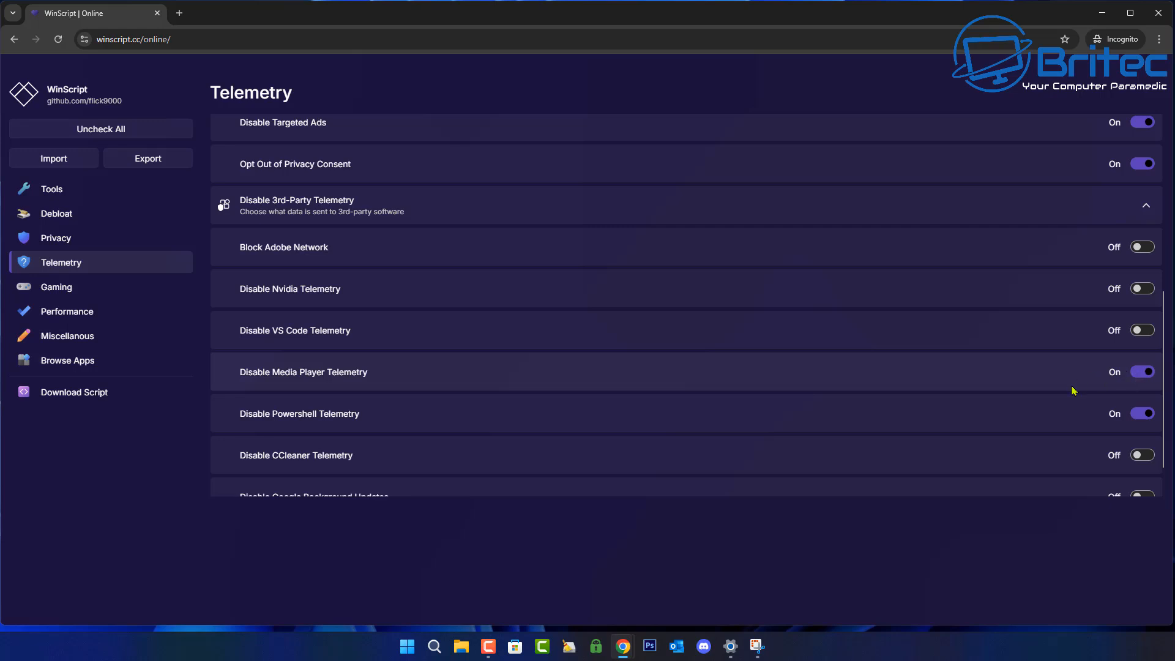
scroll(1072, 390, "down", 1)
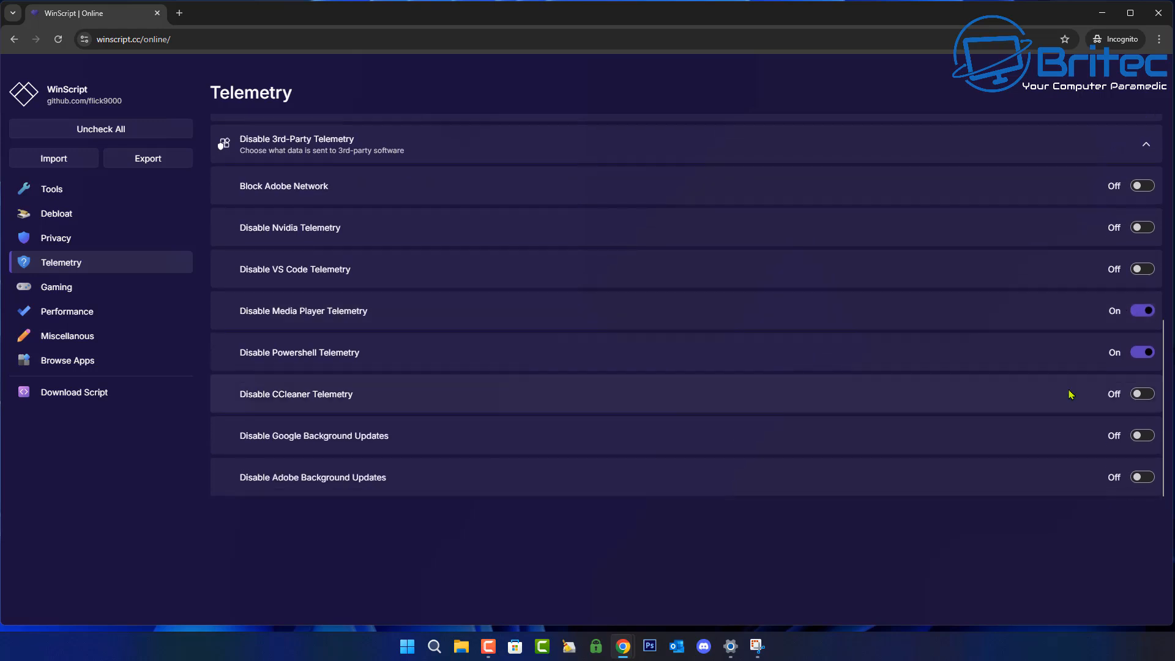
scroll(1070, 394, "up", 7)
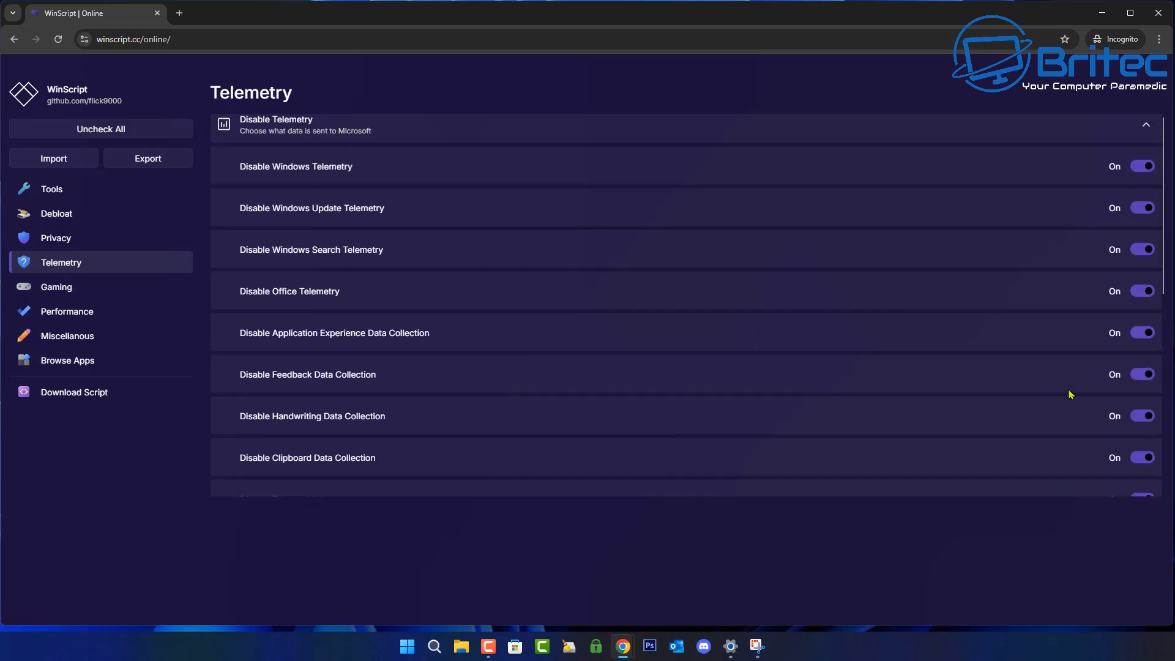
left_click(1146, 134)
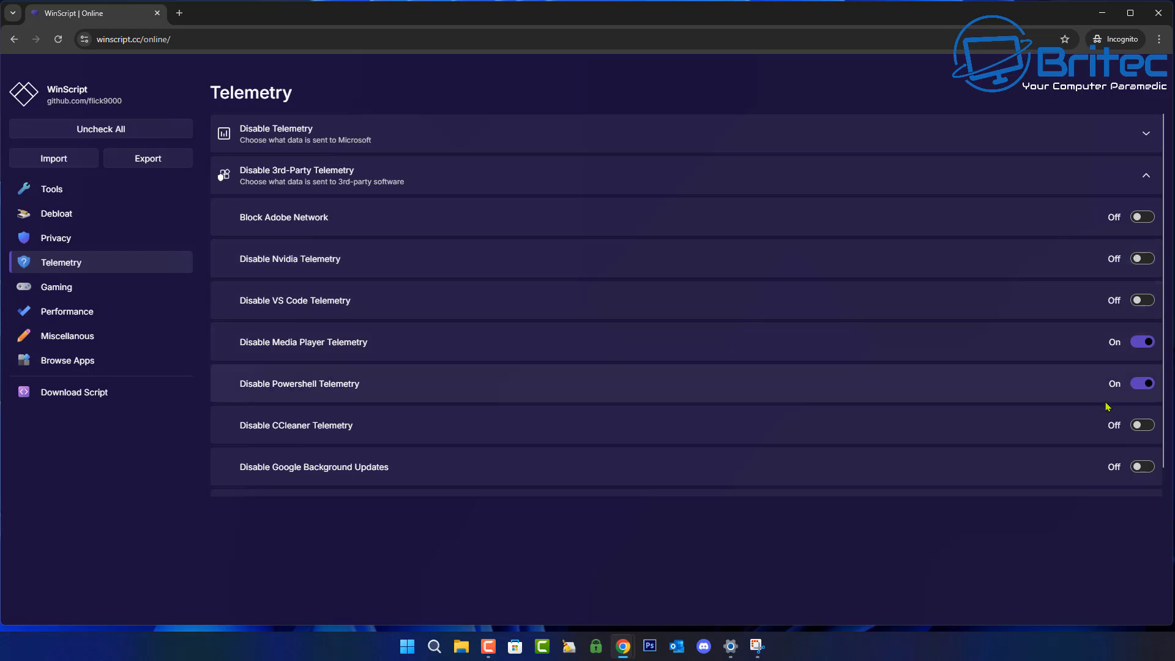
scroll(1060, 449, "down", 1)
scroll(1060, 448, "down", 1)
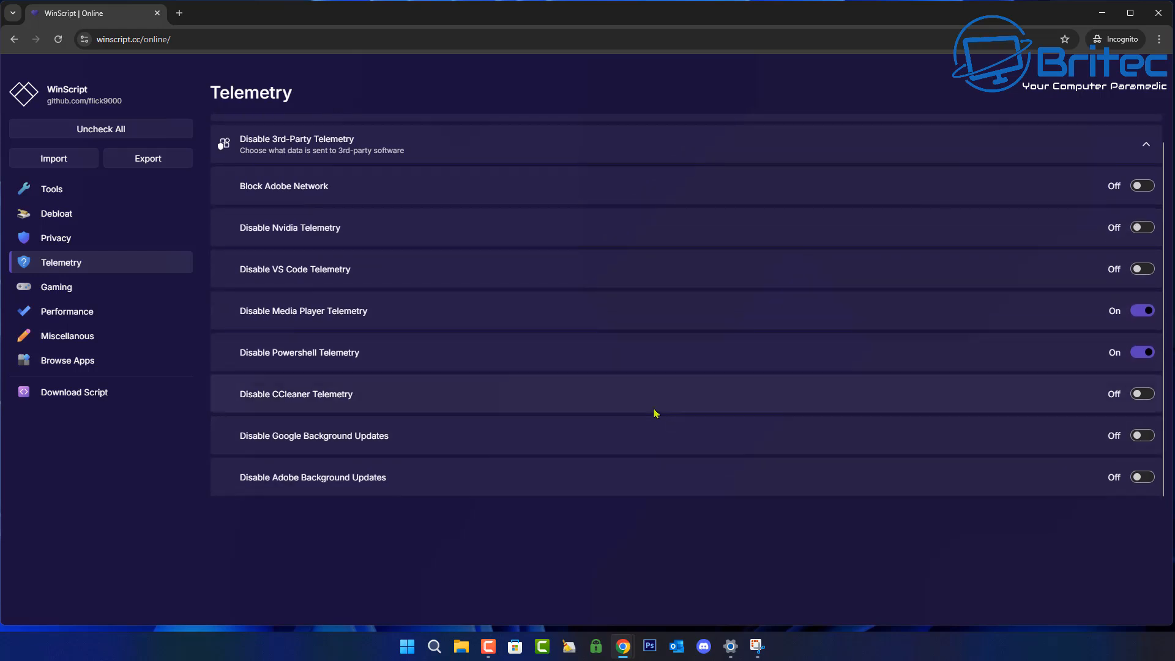
In the Gaming settings, enable disabling of fullscreen optimizations, mouse acceleration, Game Bar and Game Mode.
left_click(82, 287)
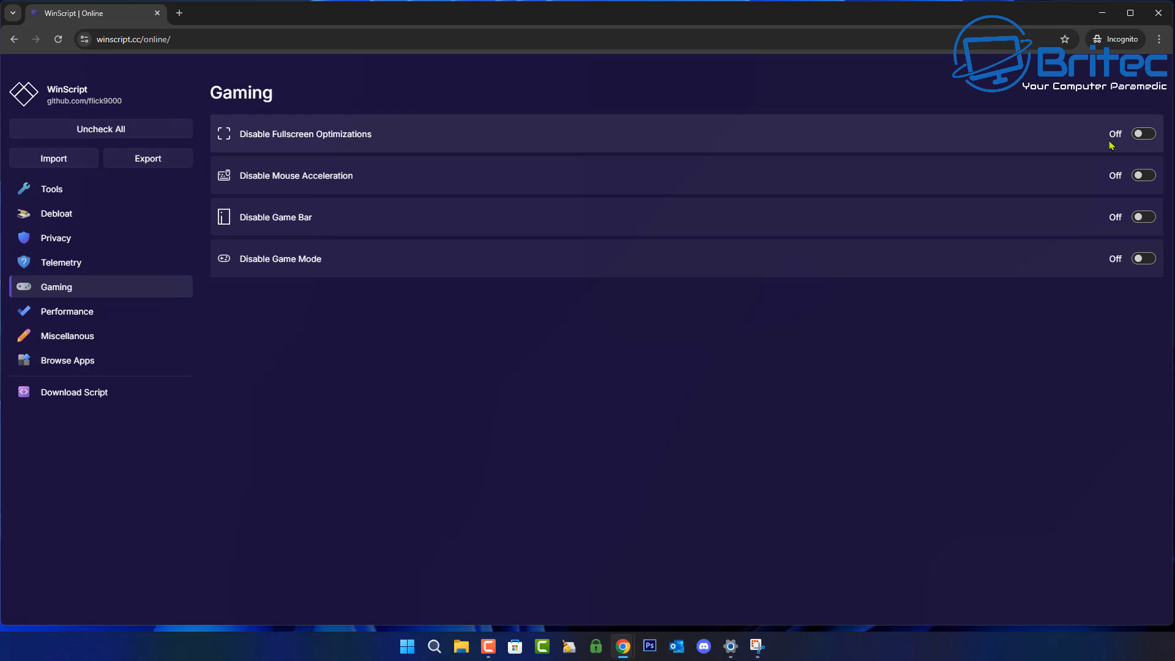
left_click(1141, 134)
left_click(1141, 177)
left_click(1141, 219)
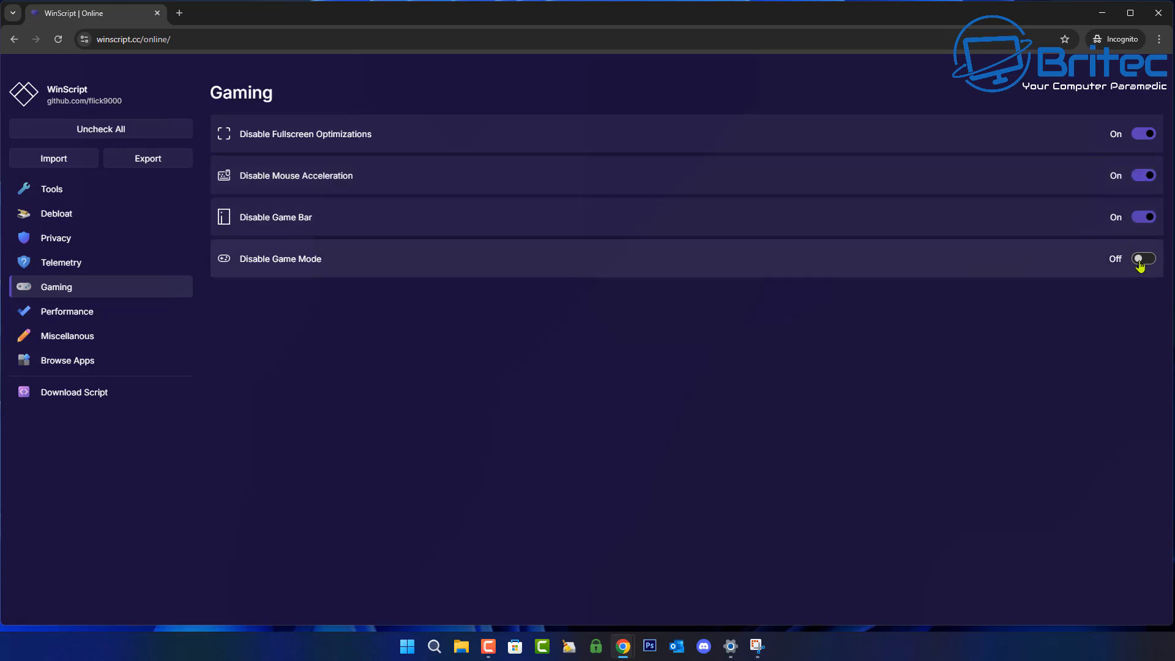
left_click(1139, 262)
In the Performance settings, enable Ultimate Performance, manual services, disabled HAGS, limited Defender CPU usage and disabled Core Isolation.
left_click(61, 312)
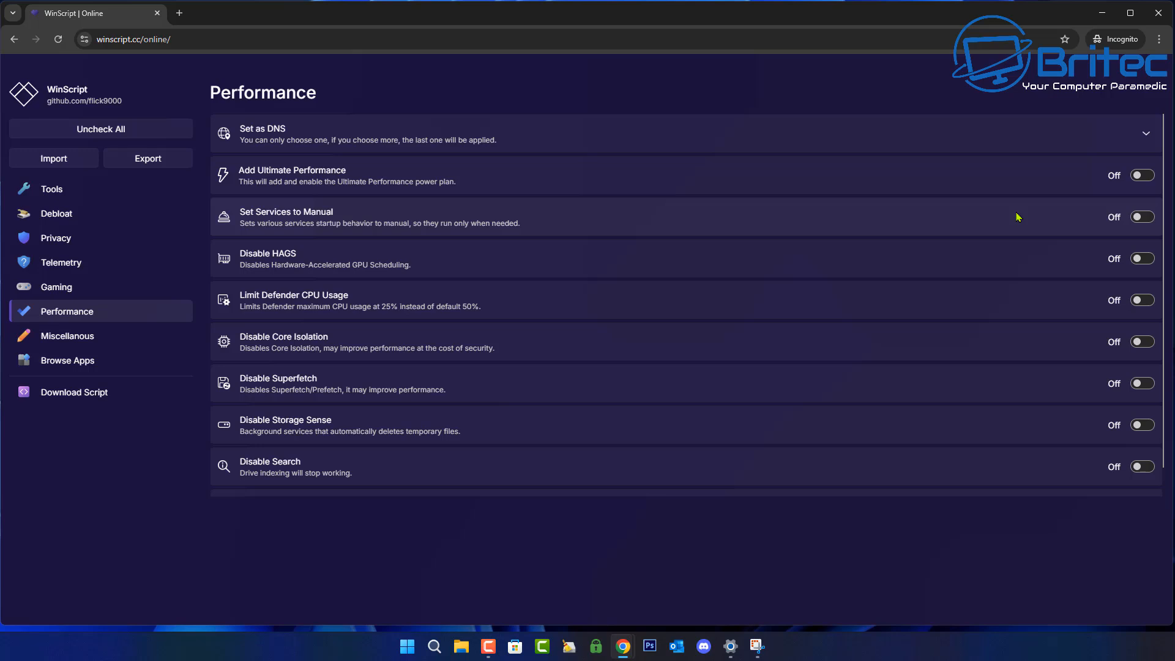
left_click(1138, 177)
left_click(1142, 218)
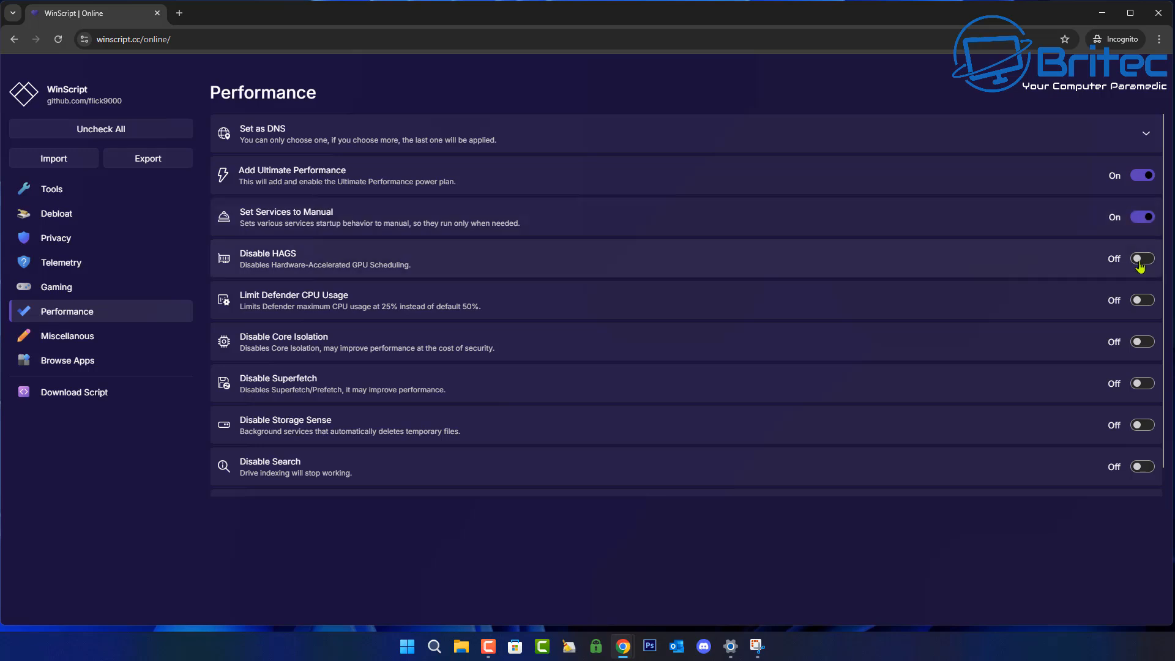
left_click(1139, 263)
left_click(1142, 301)
left_click(1144, 344)
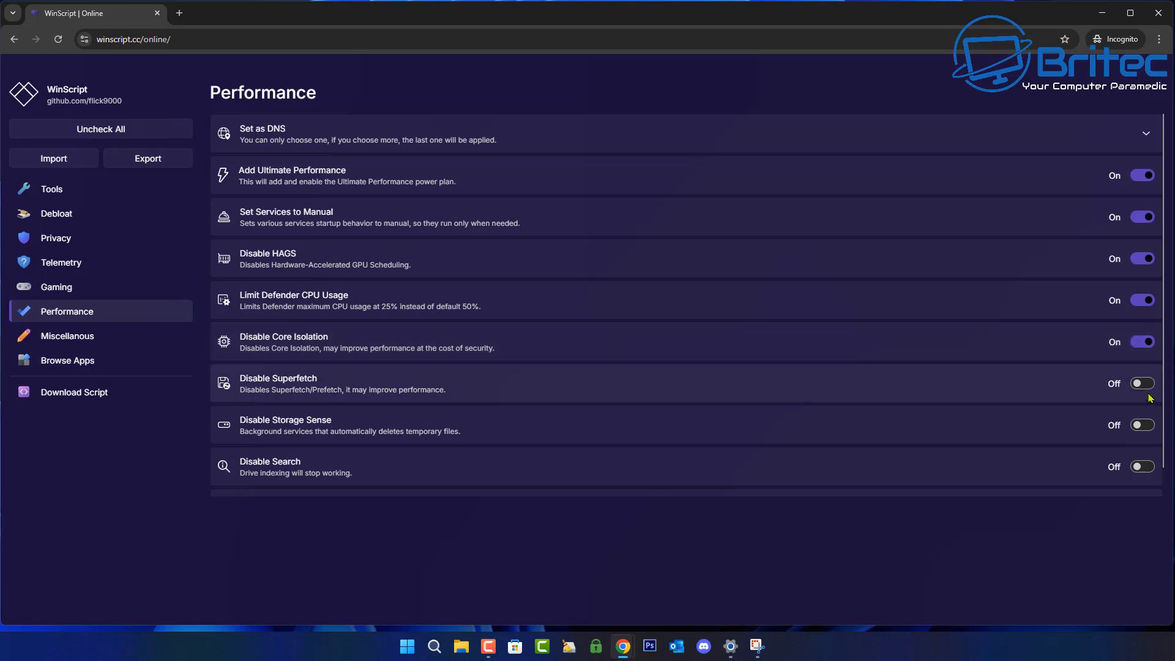
Enable disabling of Superfetch, Storage Sense, Search and Hibernation in the Performance settings.
left_click(1143, 384)
left_click(1144, 428)
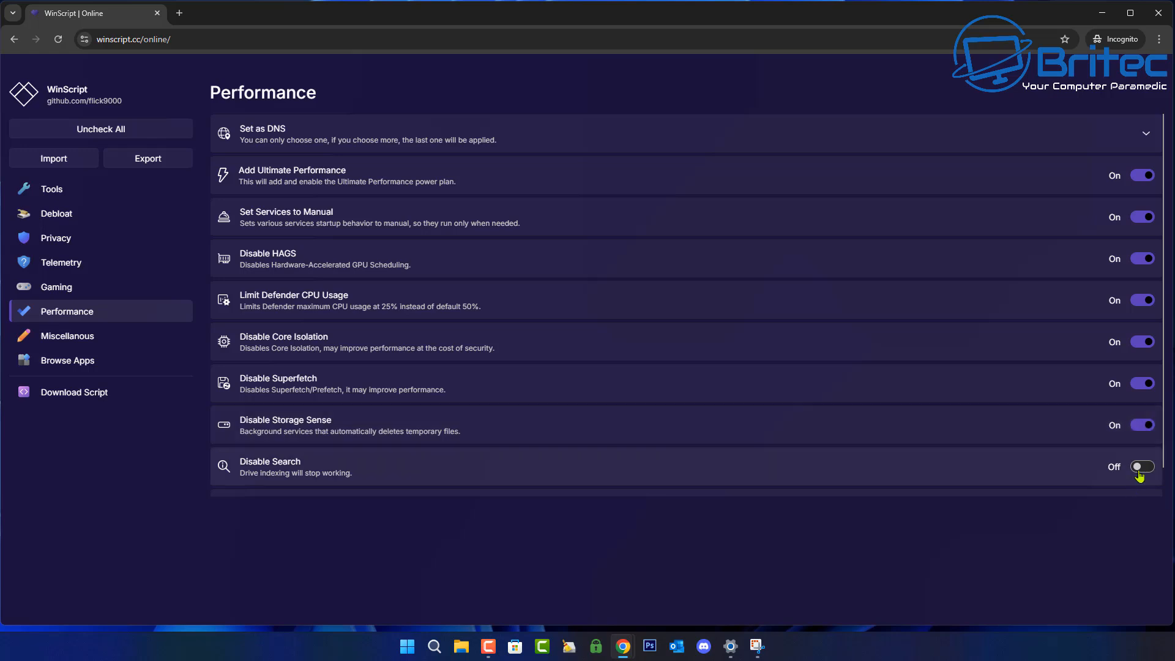
left_click(1142, 466)
scroll(1120, 447, "down", 1)
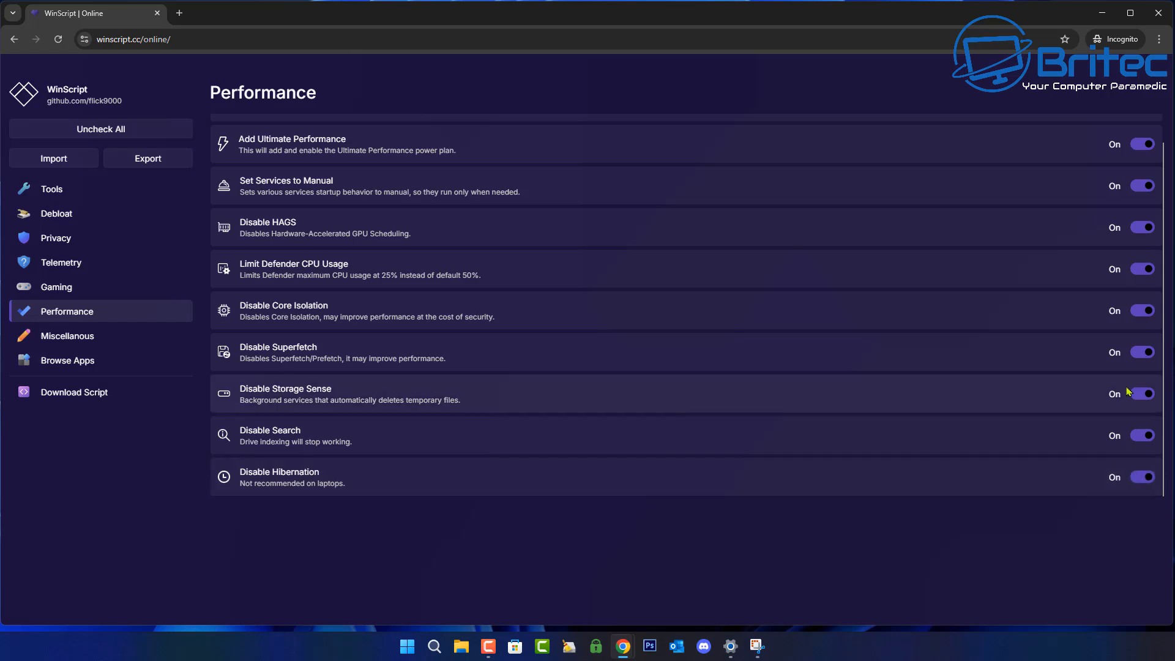
Select Quad9 DNS under the Set as DNS options and collapse the group.
scroll(1129, 392, "up", 1)
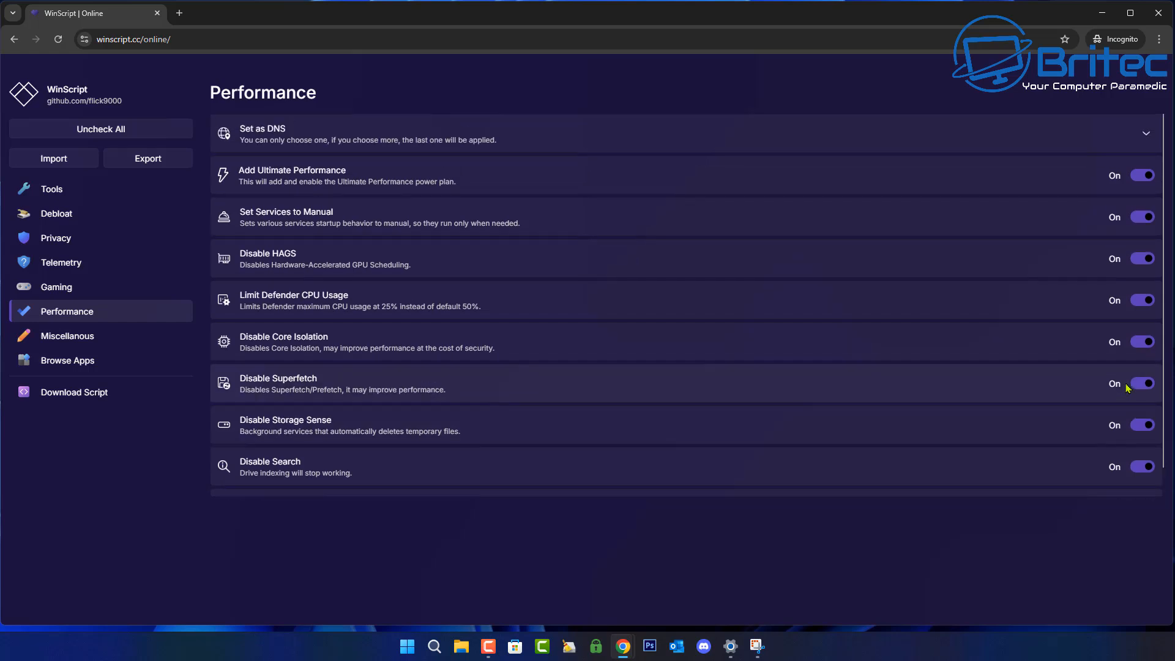
left_click(1146, 134)
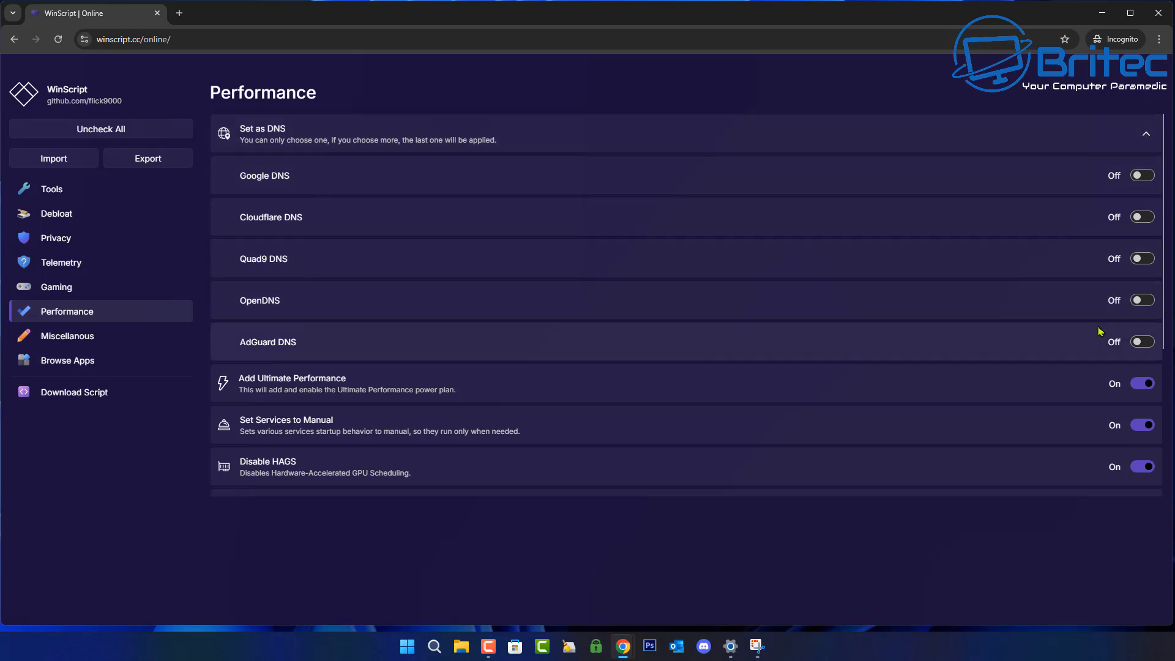
left_click(1140, 261)
left_click(1148, 135)
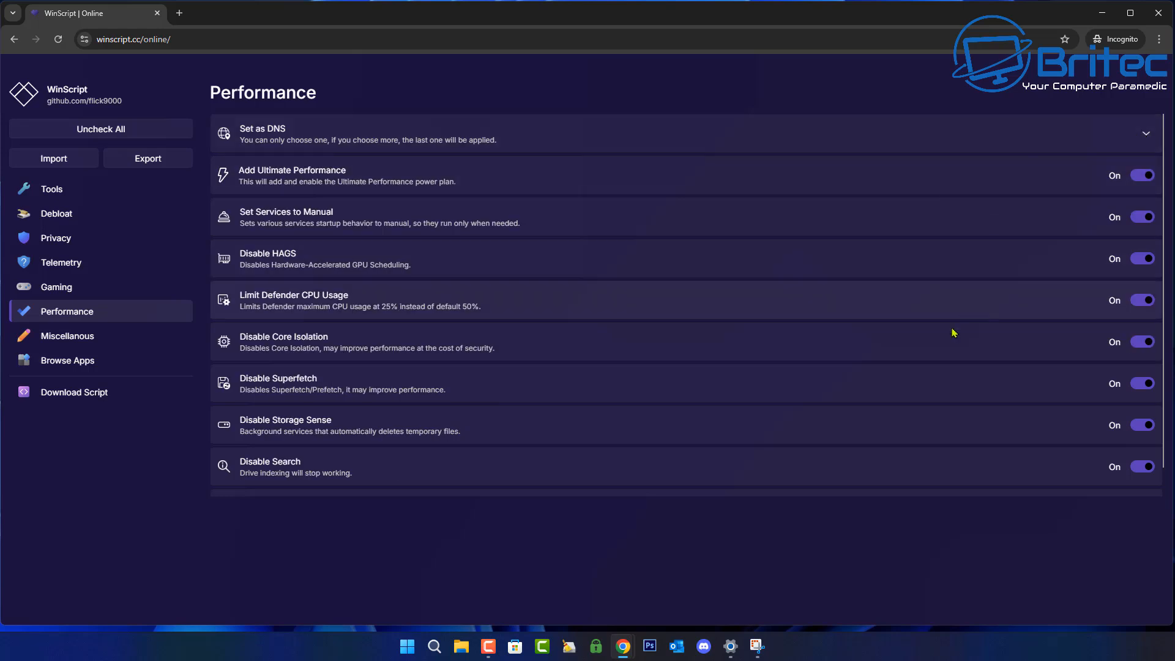
In the Miscellaneous settings, enable the classic context menu, End Task entry, disabled Numlock on startup, dark mode, file extensions and disabled Sticky Keys.
left_click(95, 345)
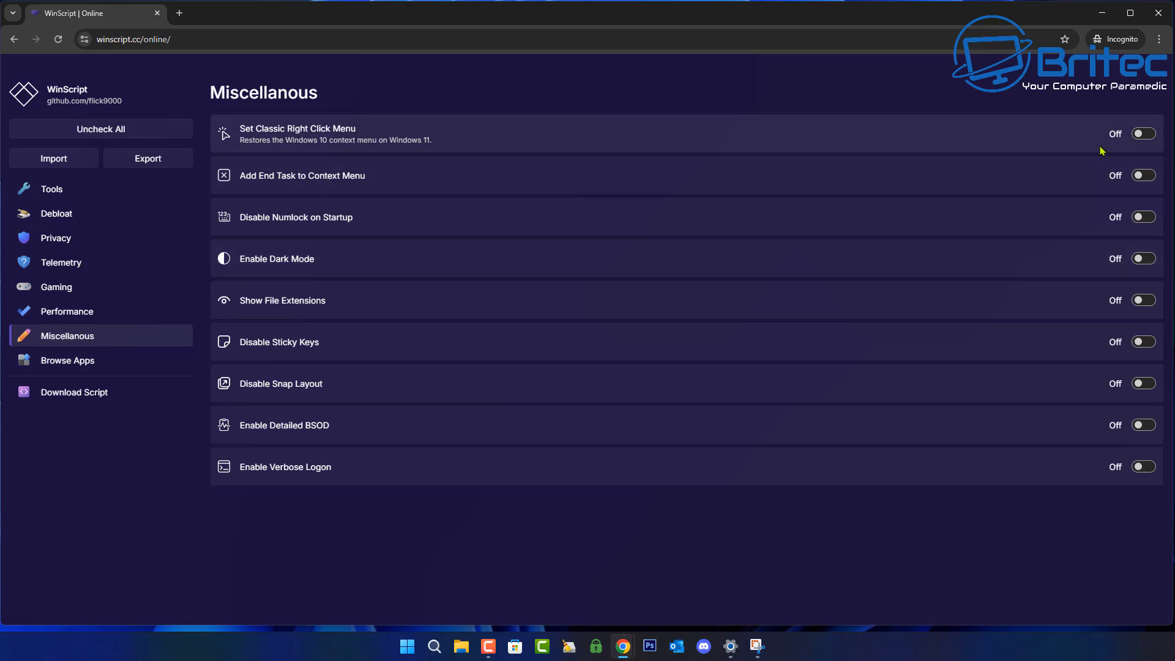
left_click(1139, 134)
left_click(1139, 177)
left_click(1143, 219)
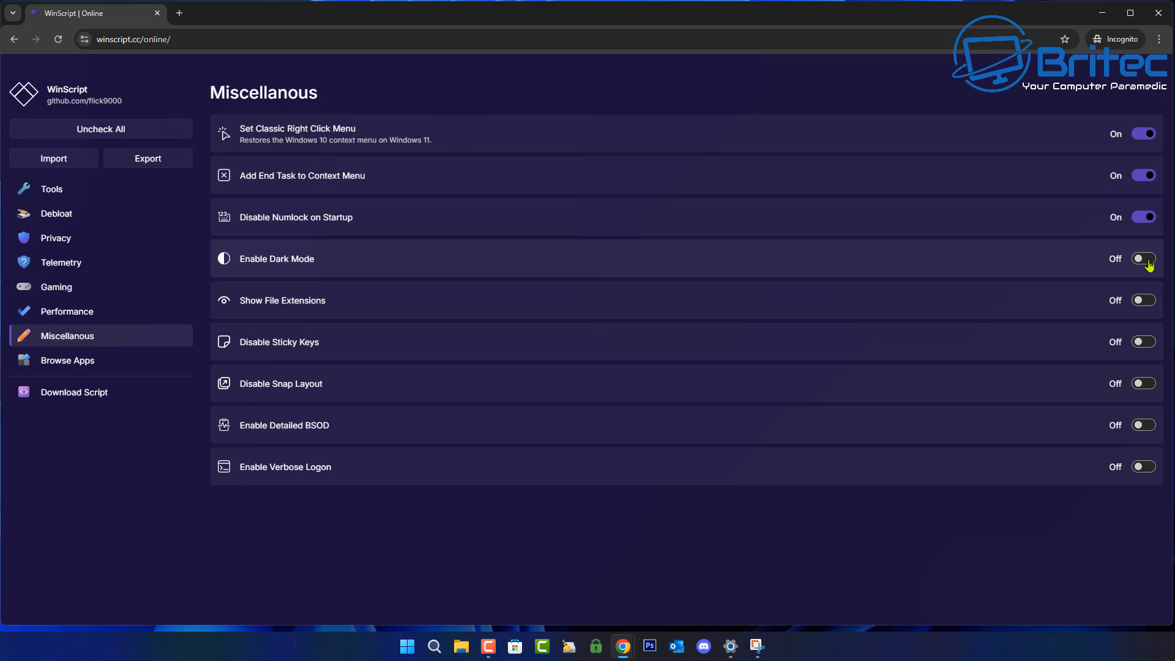
left_click(1149, 264)
left_click(1145, 304)
left_click(1141, 344)
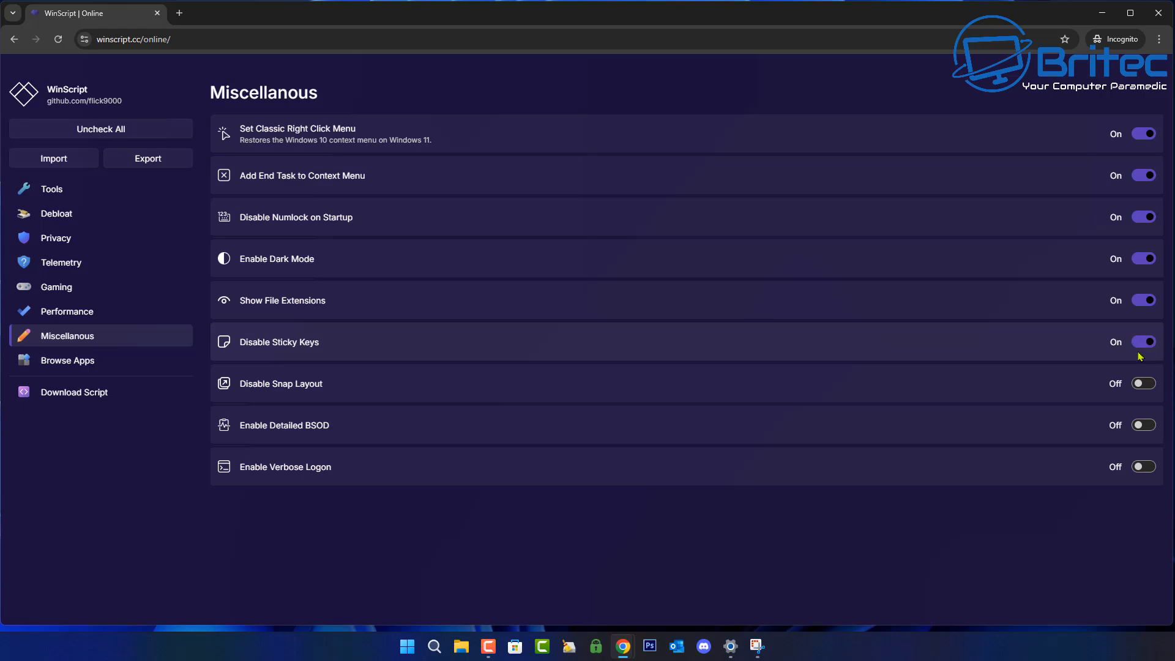
Enable disabling of Snap Layout, detailed BSOD and verbose logon, and open the Browse Apps section.
left_click(1143, 383)
left_click(1144, 426)
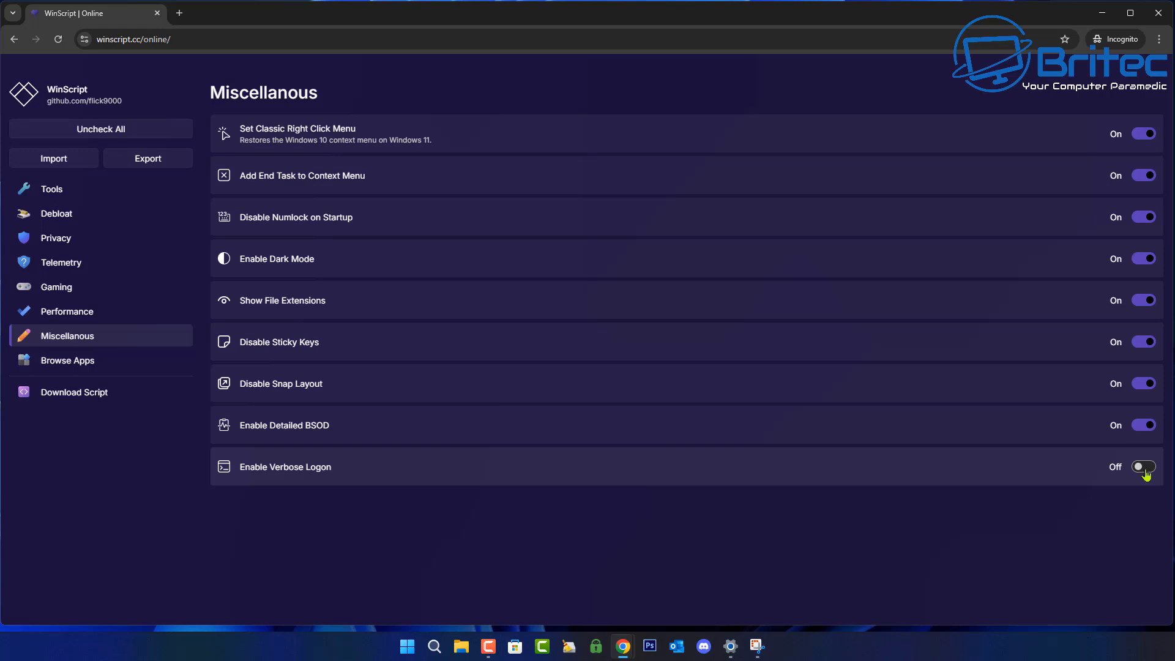
left_click(1144, 468)
left_click(59, 364)
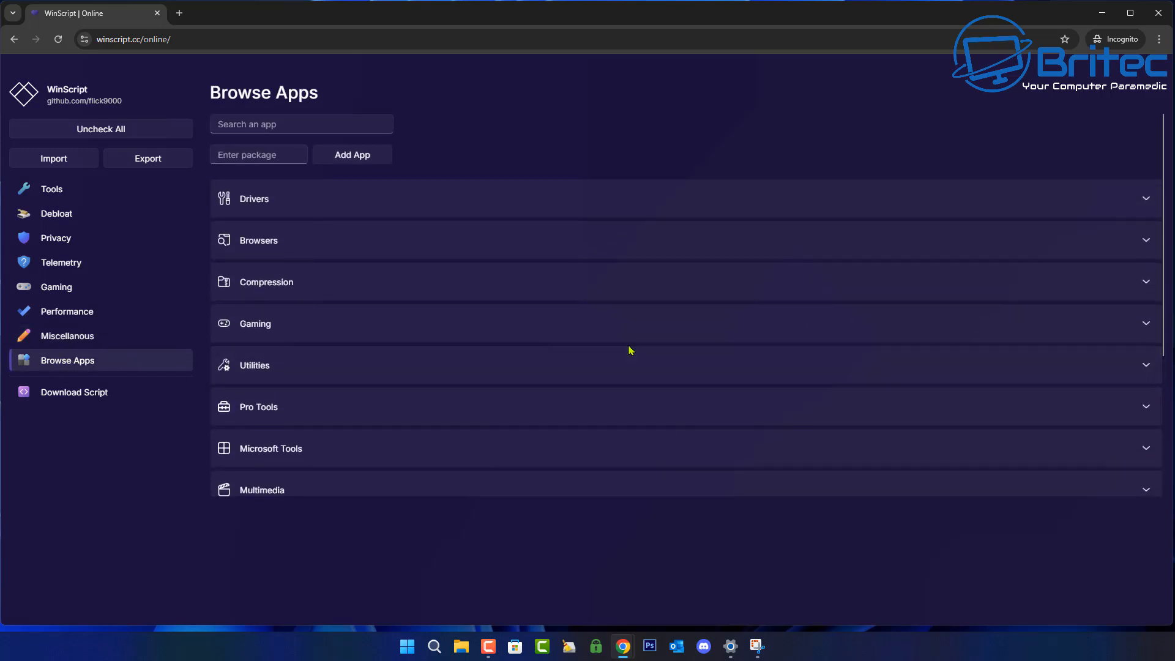
Look through the Drivers group under Browse Apps, and enable Install Chrome in the Browsers group.
left_click(1142, 201)
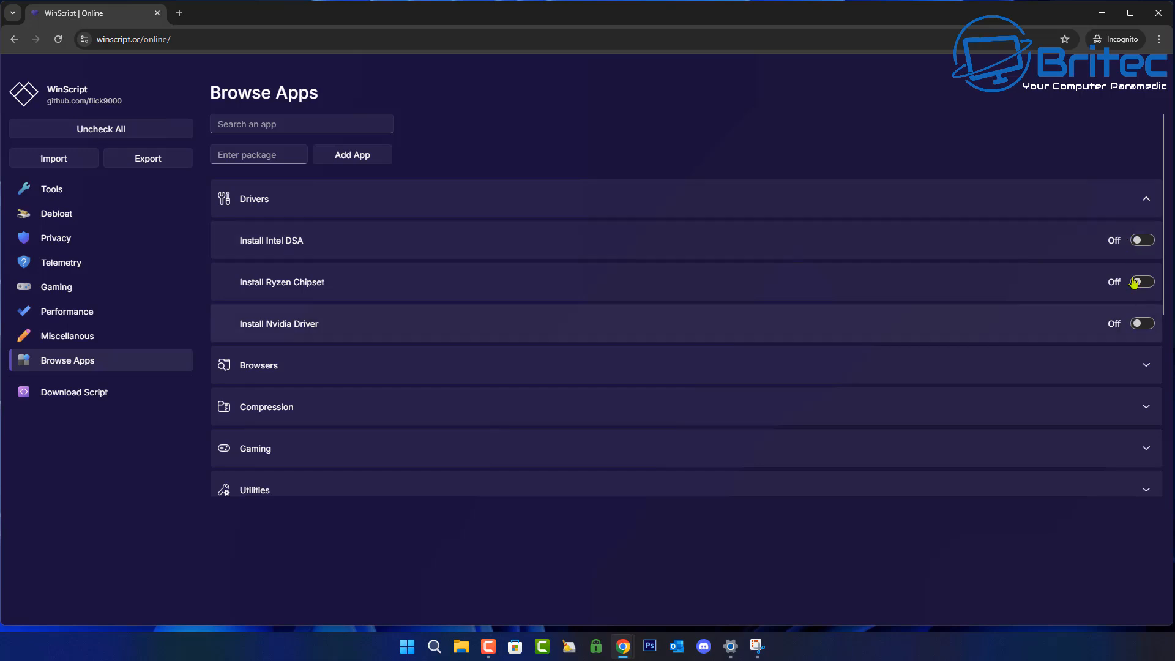
left_click(1146, 202)
left_click(1139, 243)
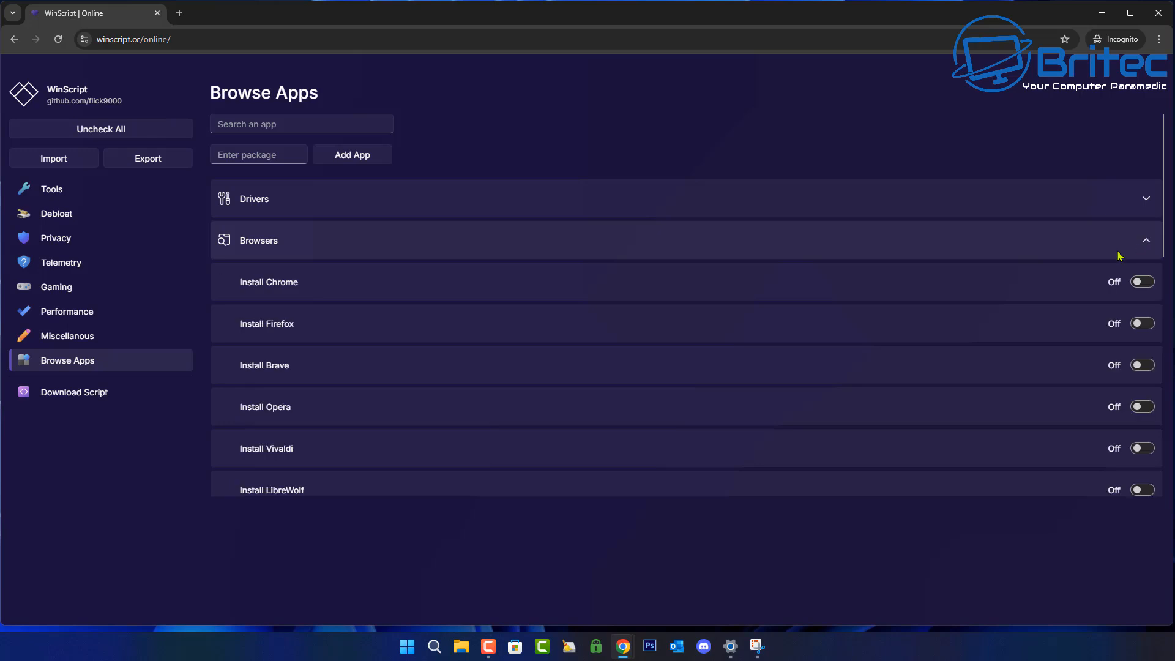
left_click(1144, 283)
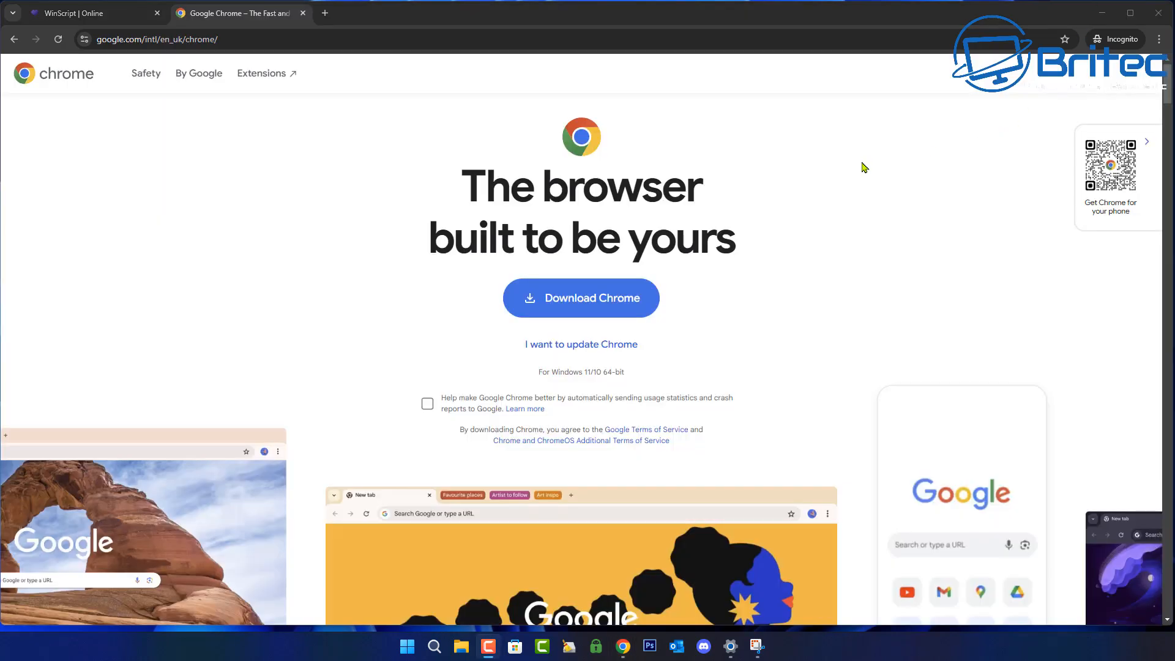
Download the Chrome installer as ChromeSetup (2).exe and save the generated script as winscript.bat.
left_click(608, 306)
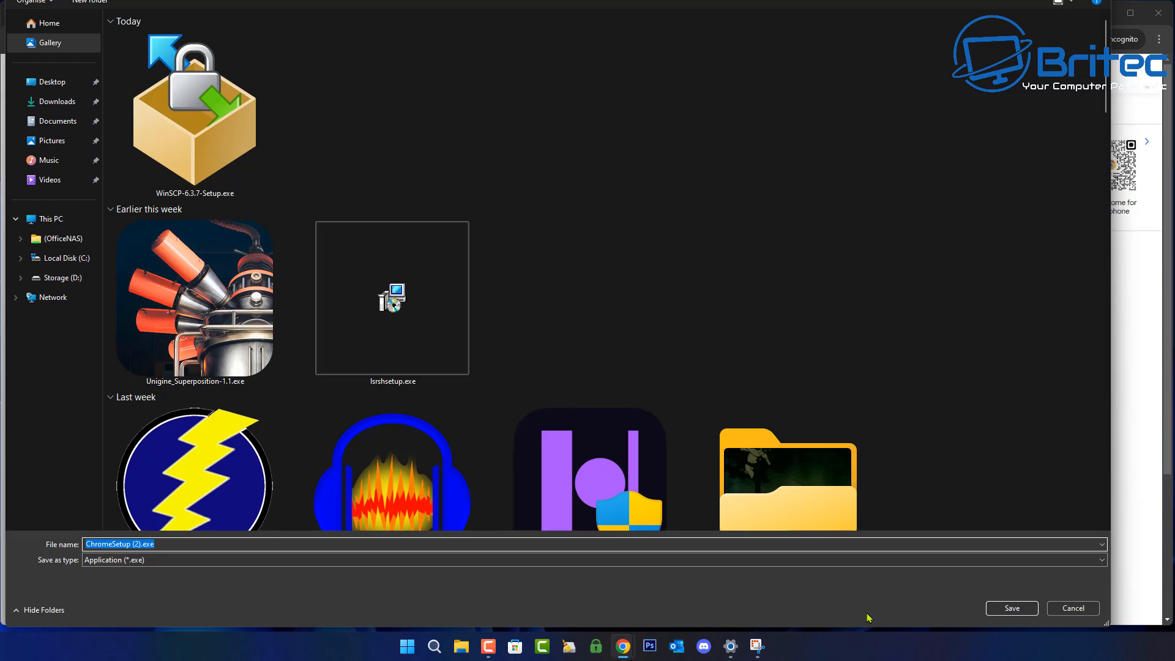
left_click(1003, 608)
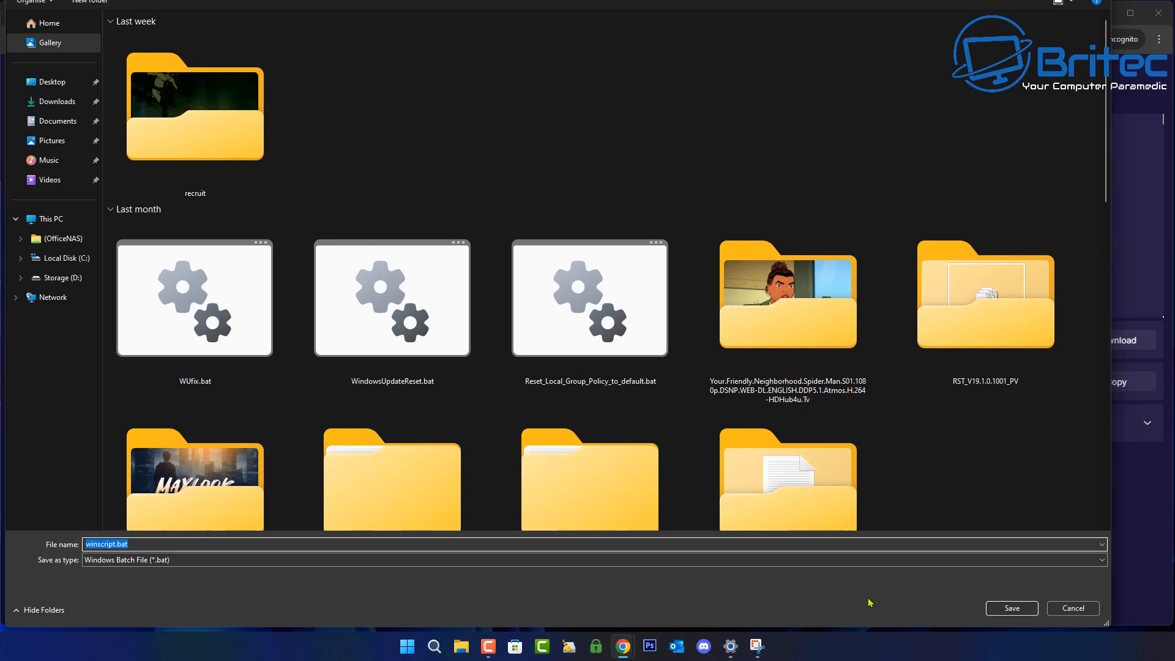
left_click(1004, 614)
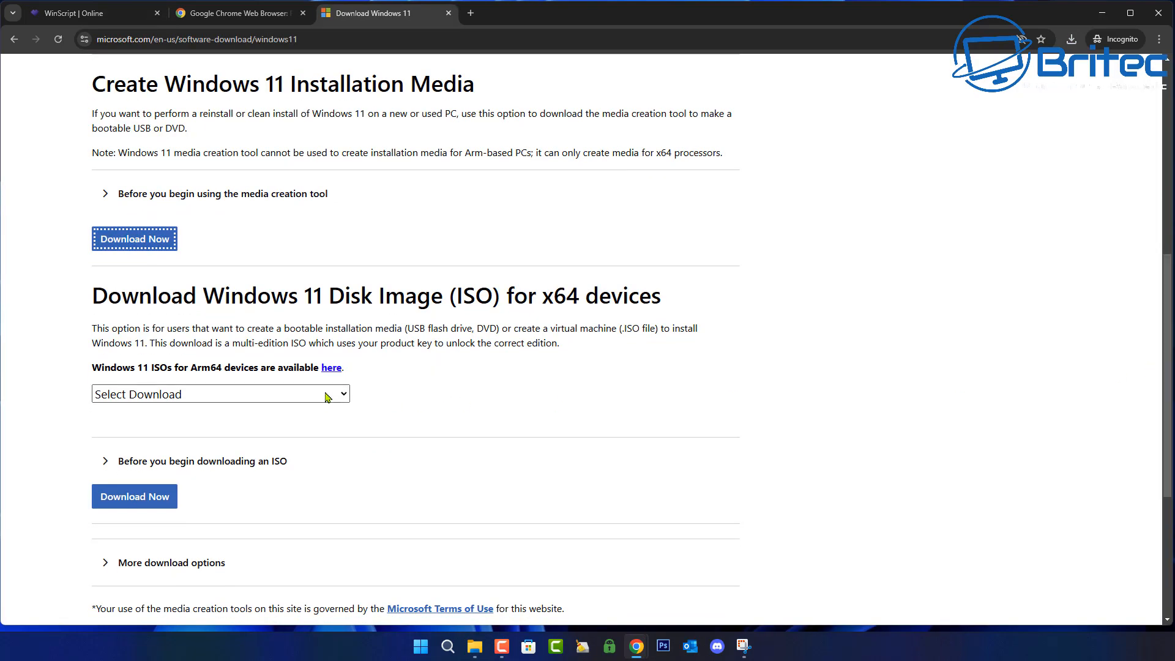
Request the Windows 11 multi-edition ISO for x64 devices from Microsoft with English International as the product language.
left_click(326, 396)
left_click(246, 433)
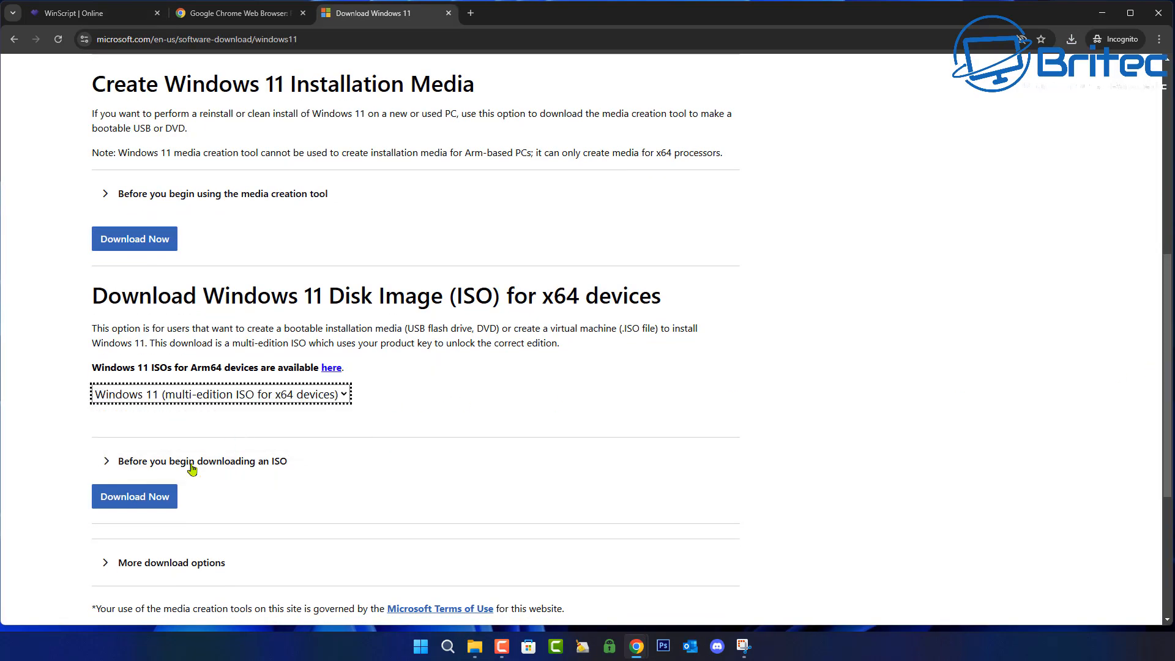
left_click(138, 498)
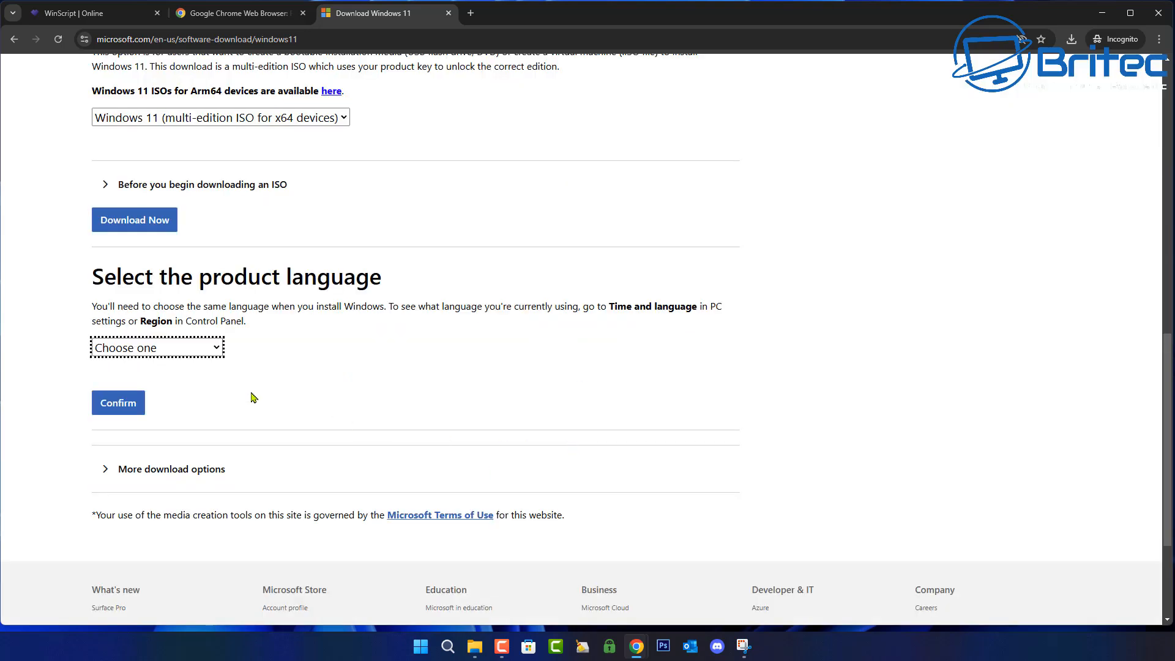
left_click(197, 349)
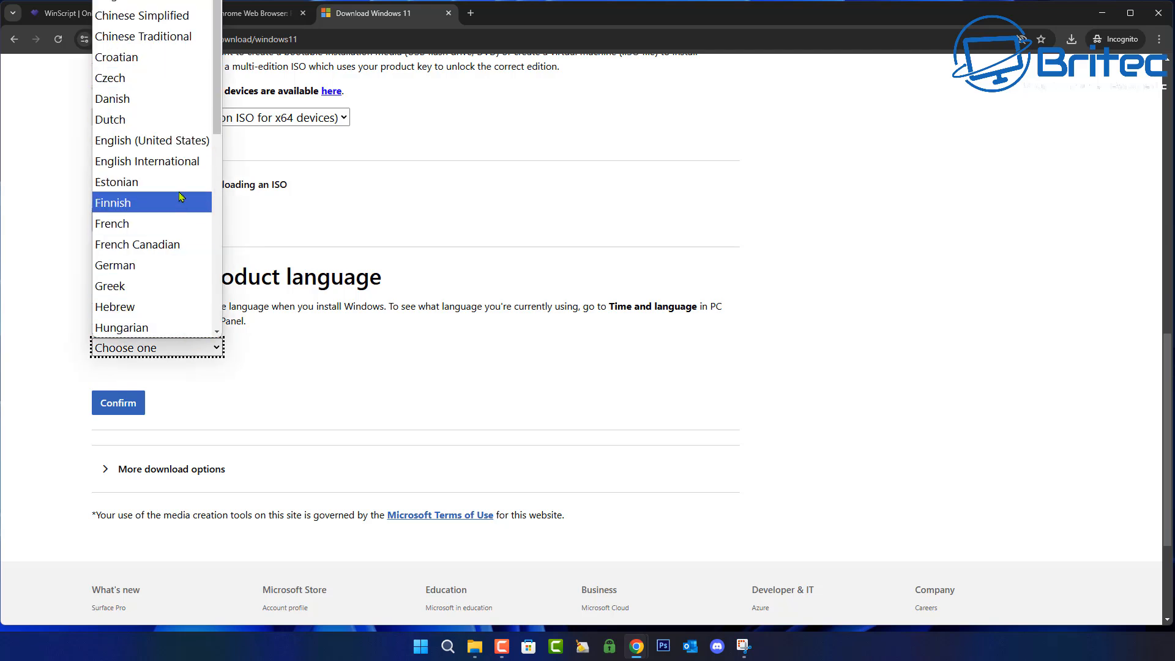
left_click(180, 161)
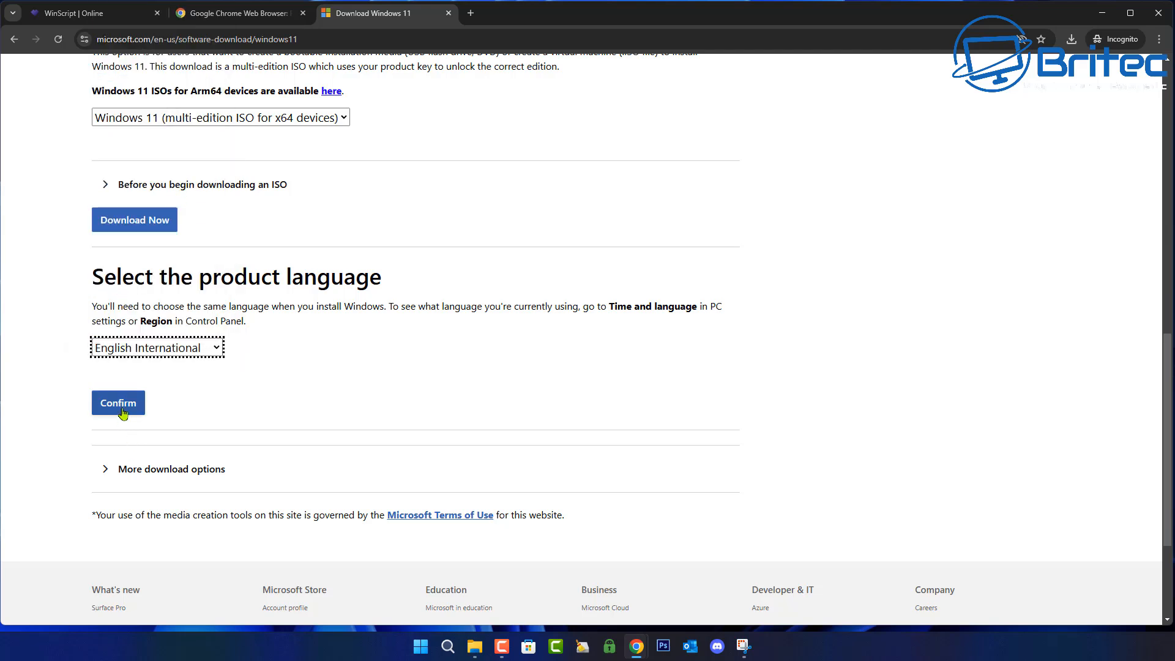
left_click(121, 407)
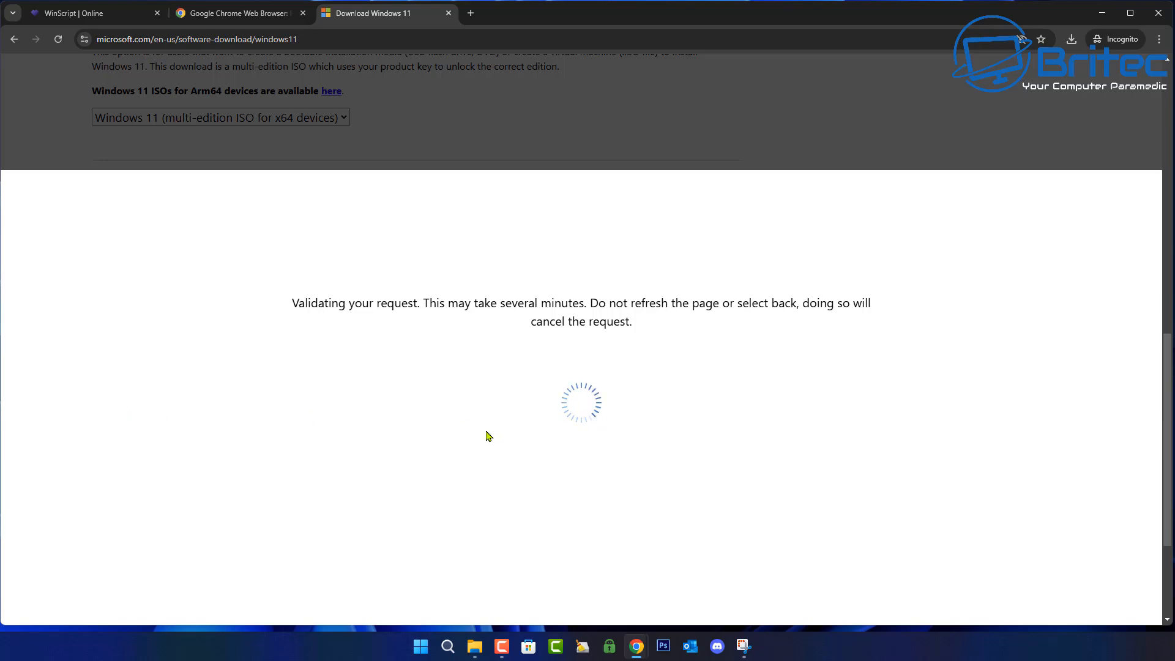
Download the 64-bit Windows 11 ISO and save it in Downloads as Win11_24H2_EnglishInternational_x64 (4).iso.
scroll(459, 422, "down", 3)
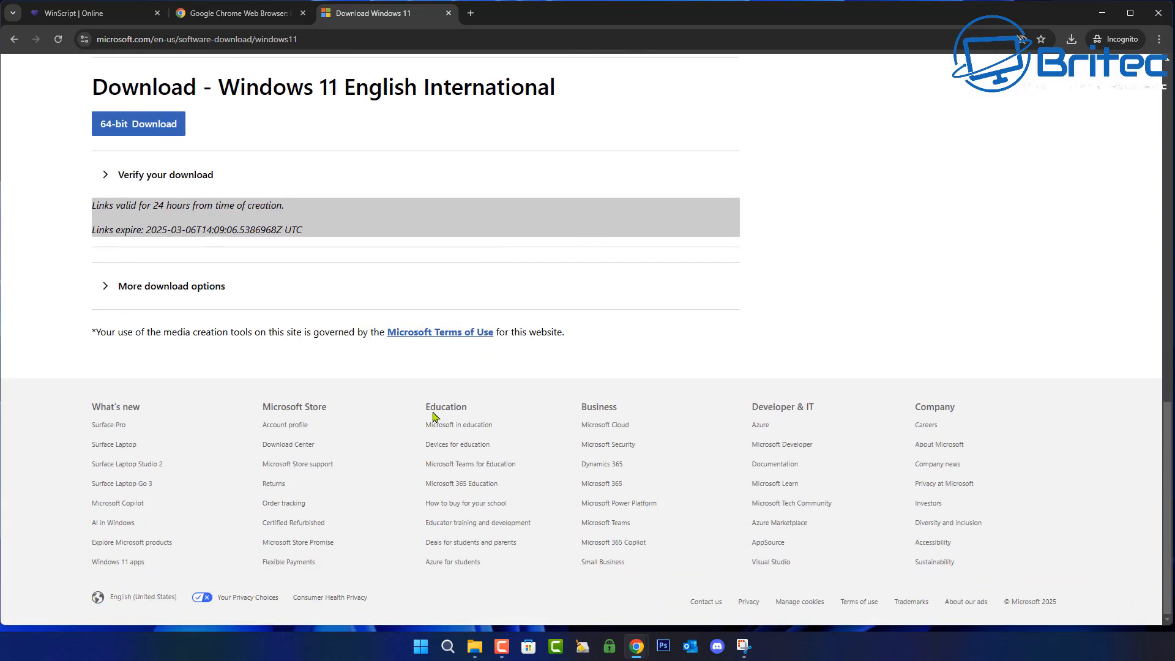
left_click(157, 125)
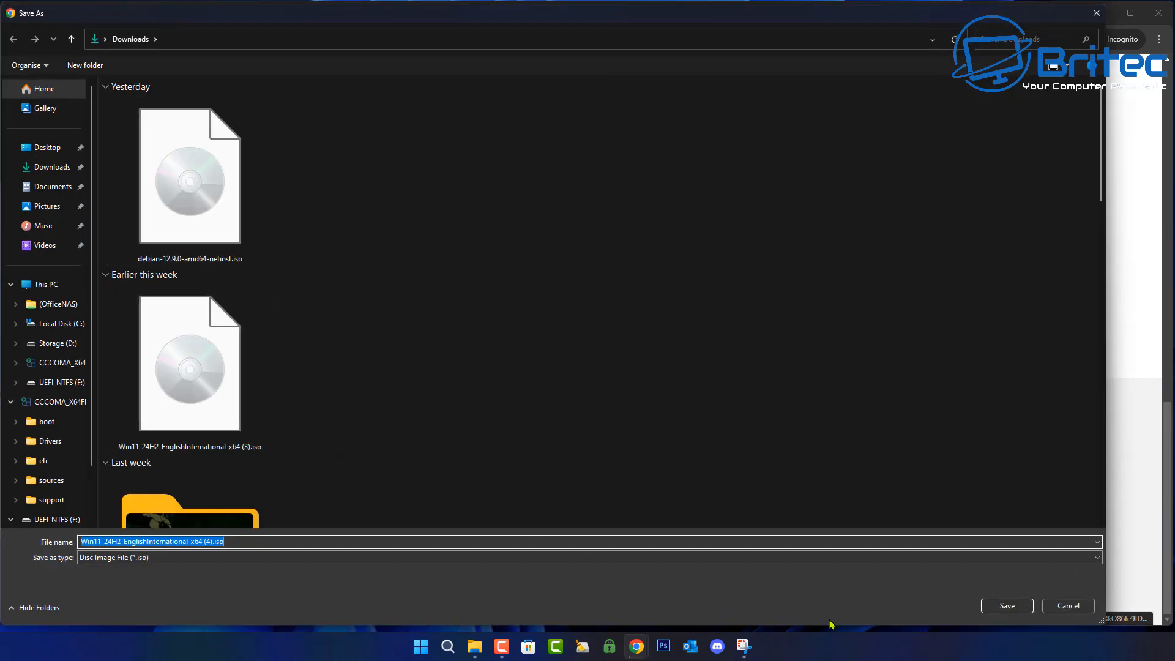
left_click(1006, 606)
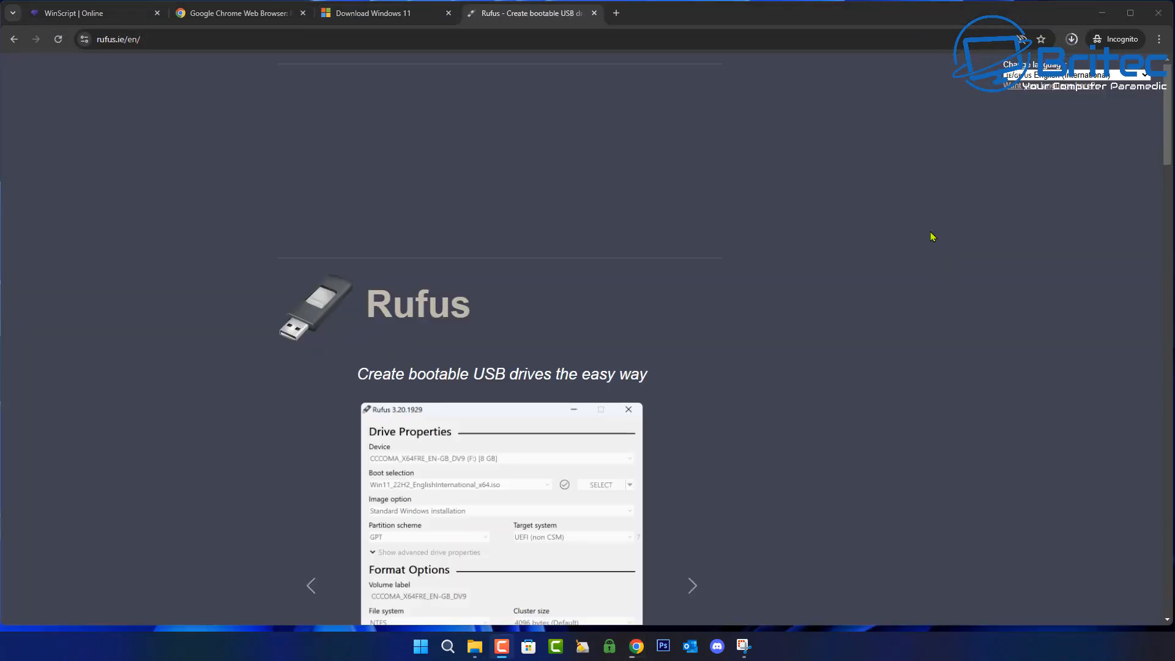
Download the standard x64 release rufus-4.6.exe, save it in Downloads as rufus-4.6 (2).exe and minimise the browser.
scroll(932, 237, "down", 6)
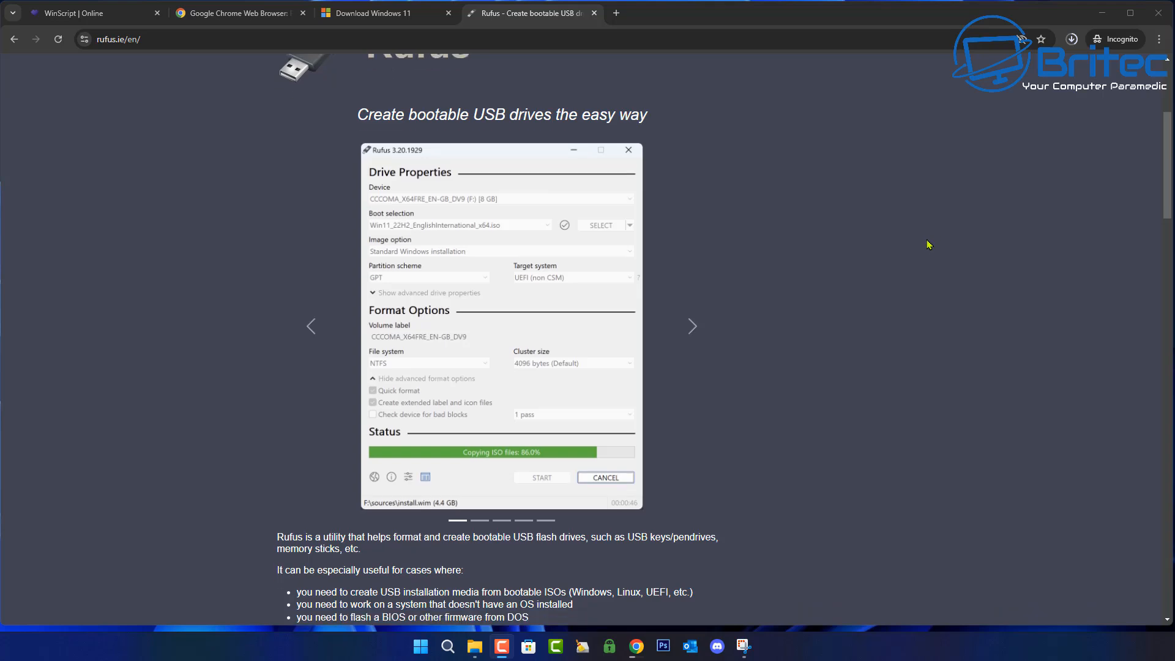
scroll(742, 441, "down", 4)
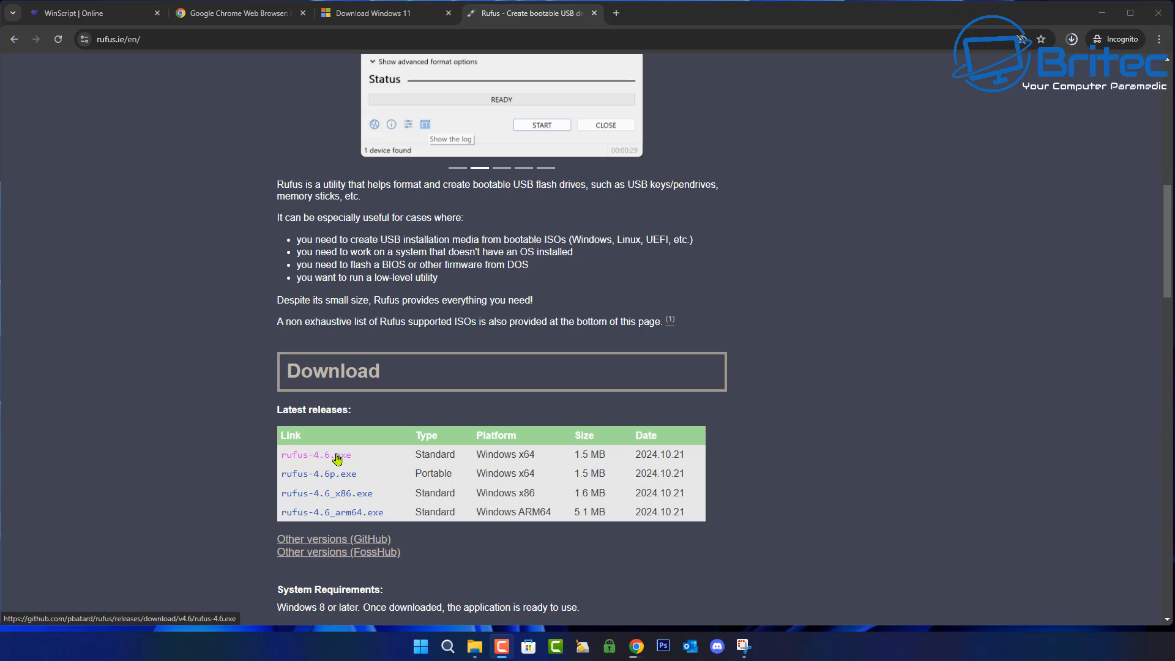
left_click(336, 456)
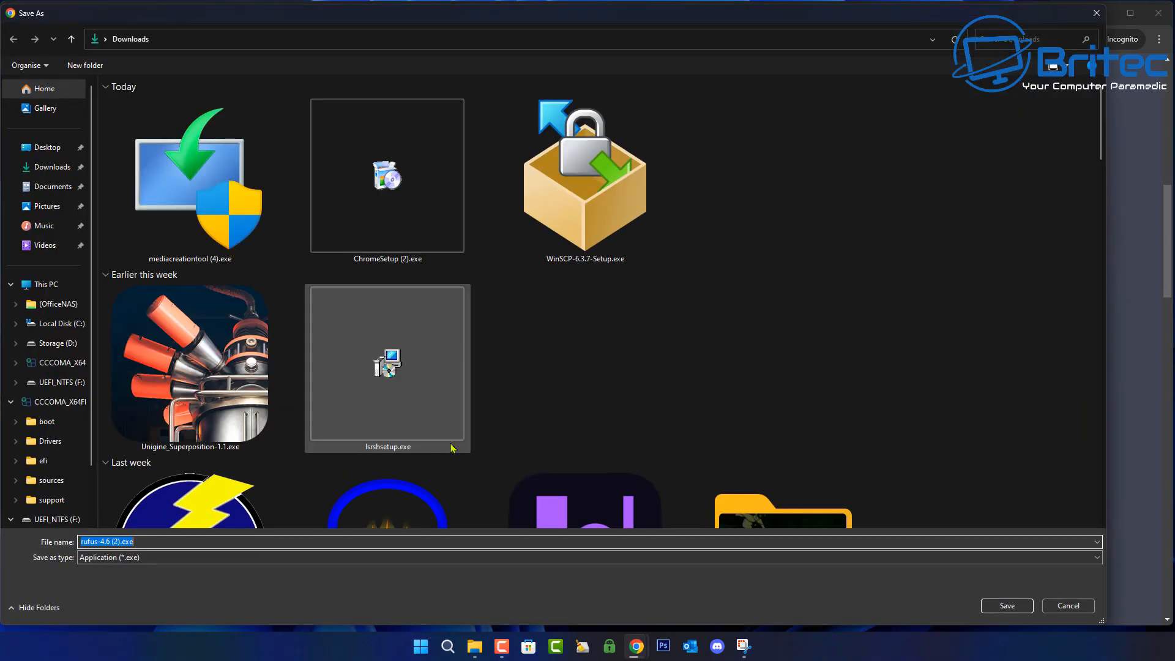
left_click(1003, 606)
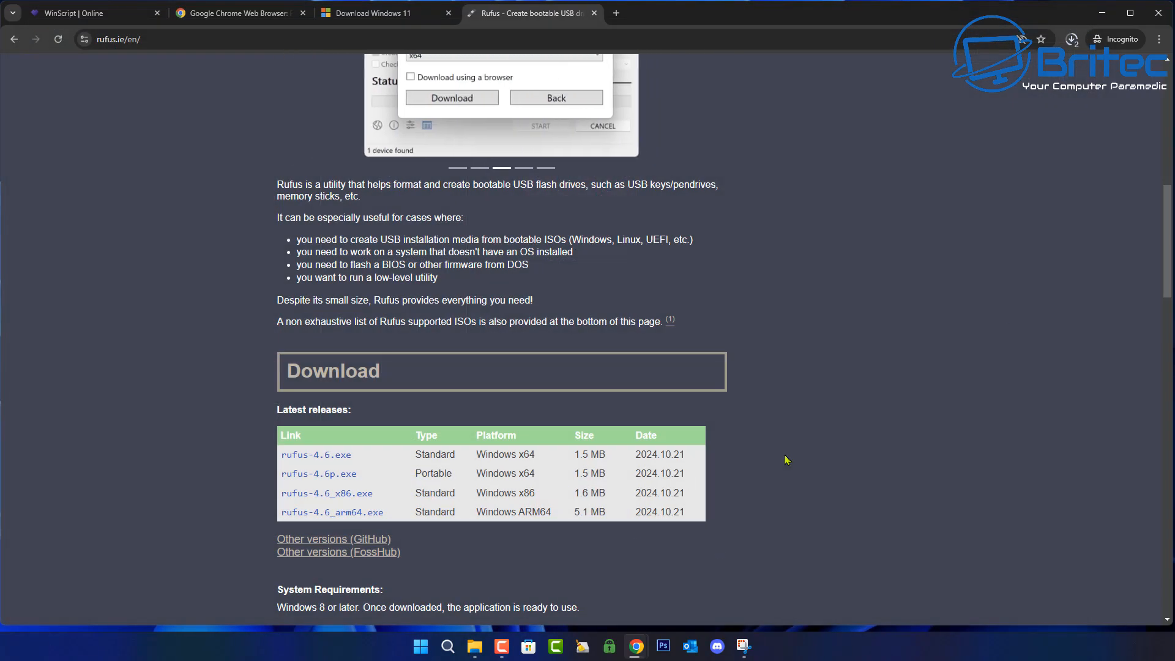
left_click(1102, 13)
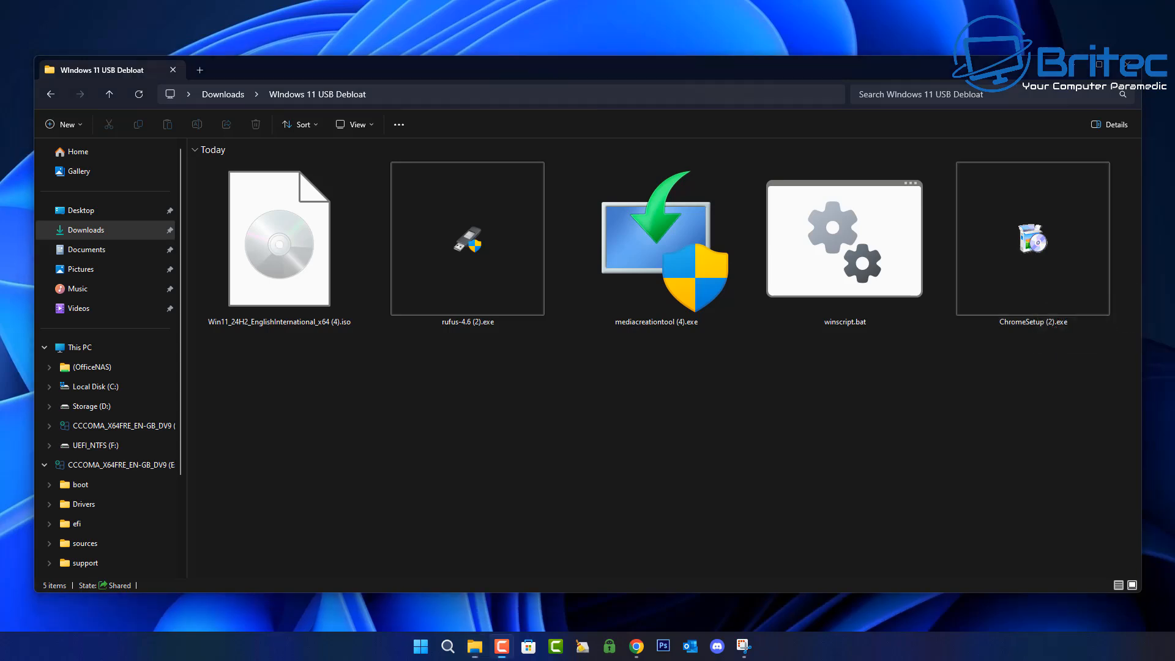
Launch rufus-4.6 (2).exe and load Win11_24H2_EnglishInternational_x64 (4).iso from the WIndows 11 USB Debloat folder as the boot image.
left_click(470, 264)
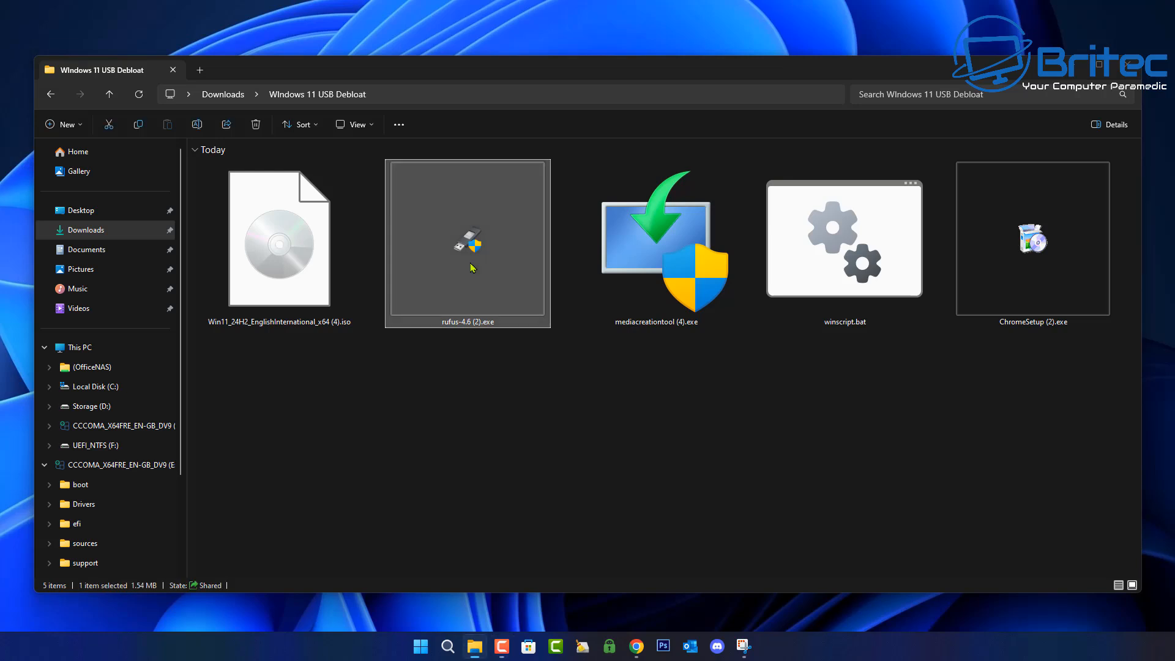
double_click(471, 264)
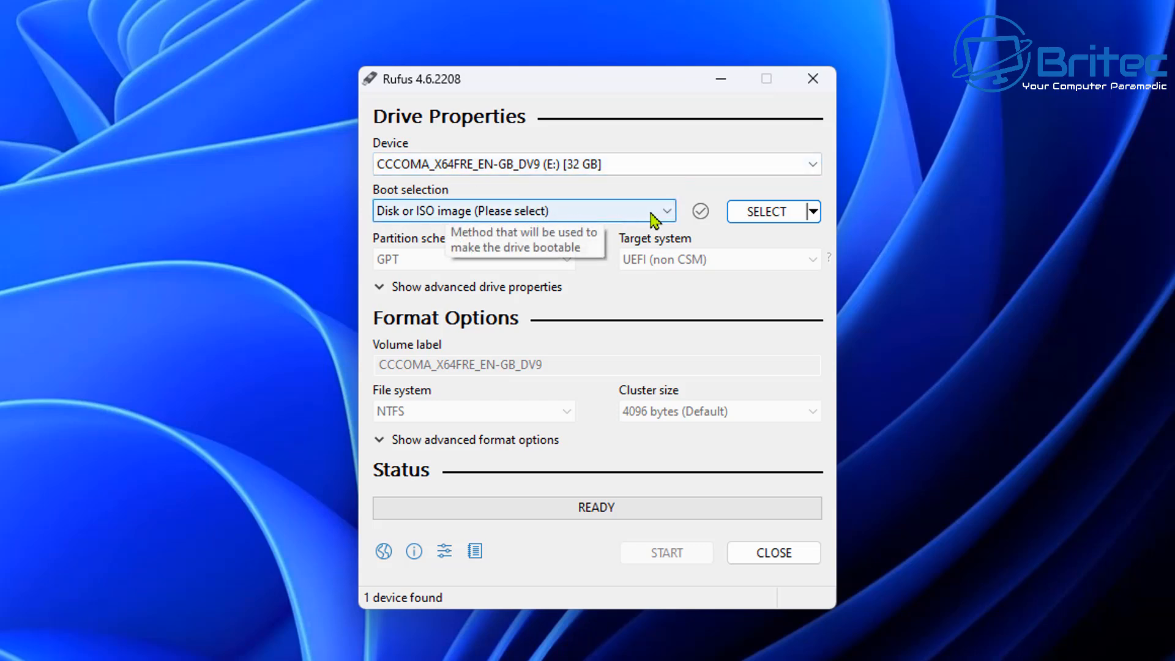
left_click(732, 224)
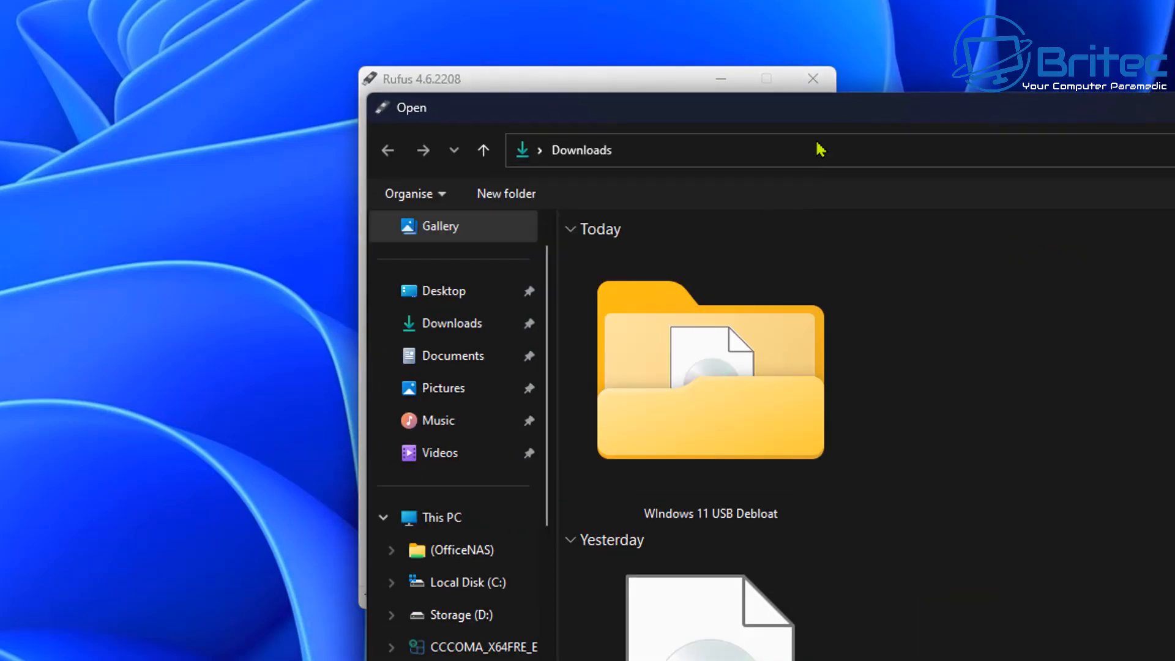
left_click_drag(713, 123, 370, 39)
double_click(365, 308)
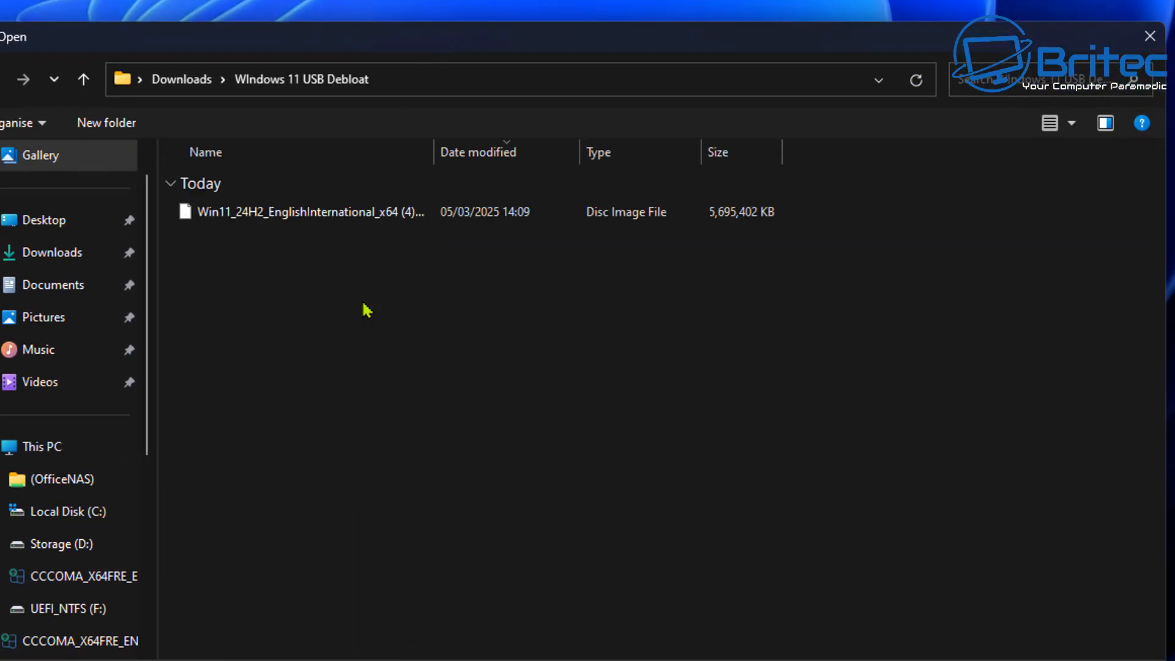
left_click(329, 215)
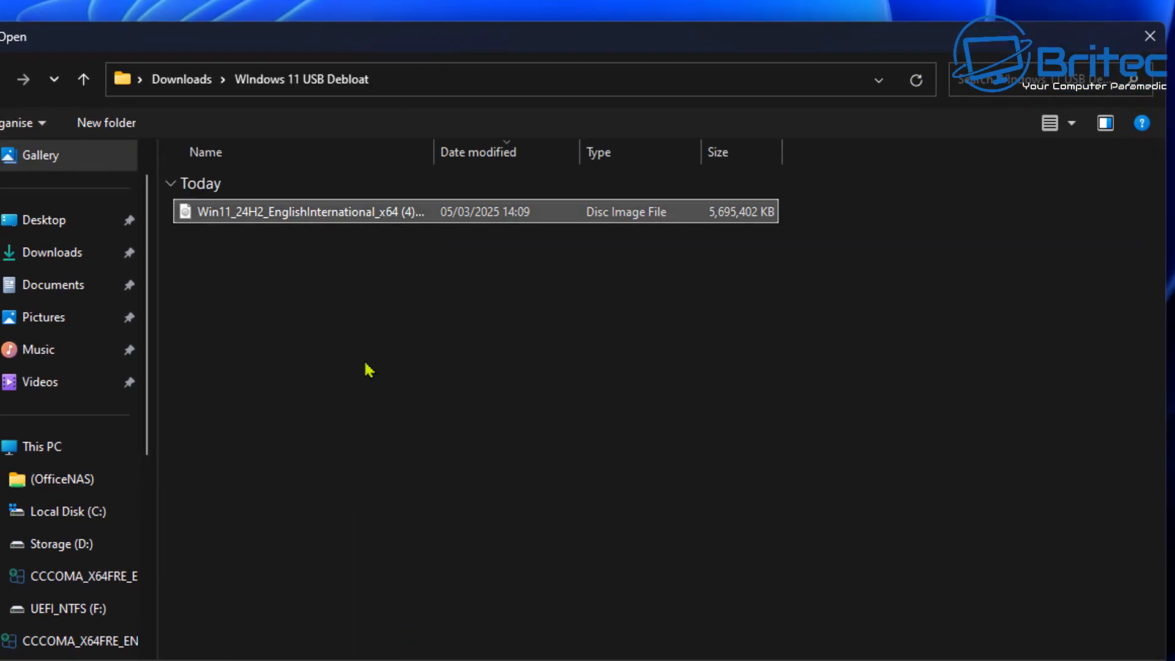
key("Return")
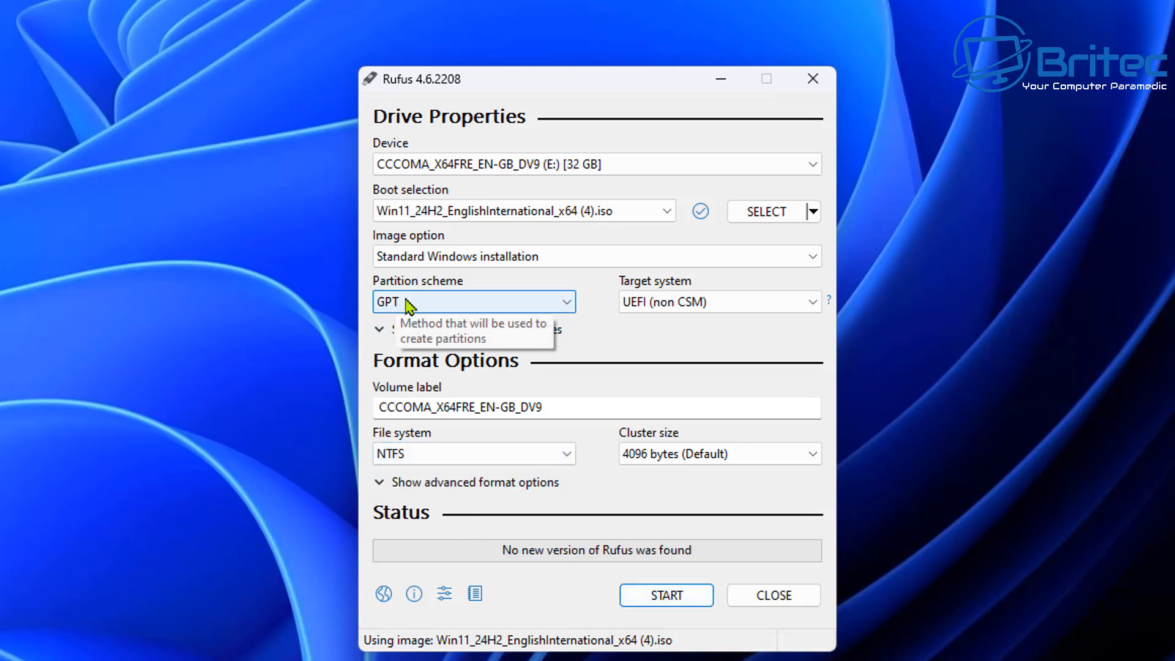
Start the USB creation, turn off removal of the RAM, Secure Boot and TPM requirement, and enable a local account with username MainPC.
left_click(664, 603)
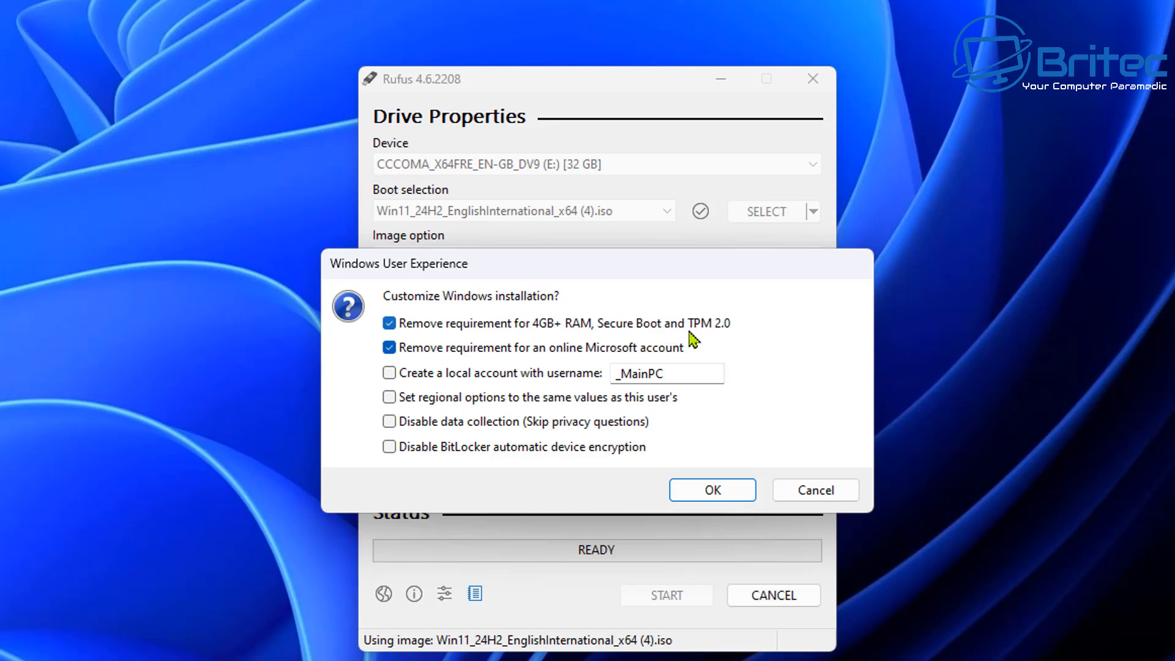
left_click(389, 324)
left_click(389, 373)
left_click(621, 375)
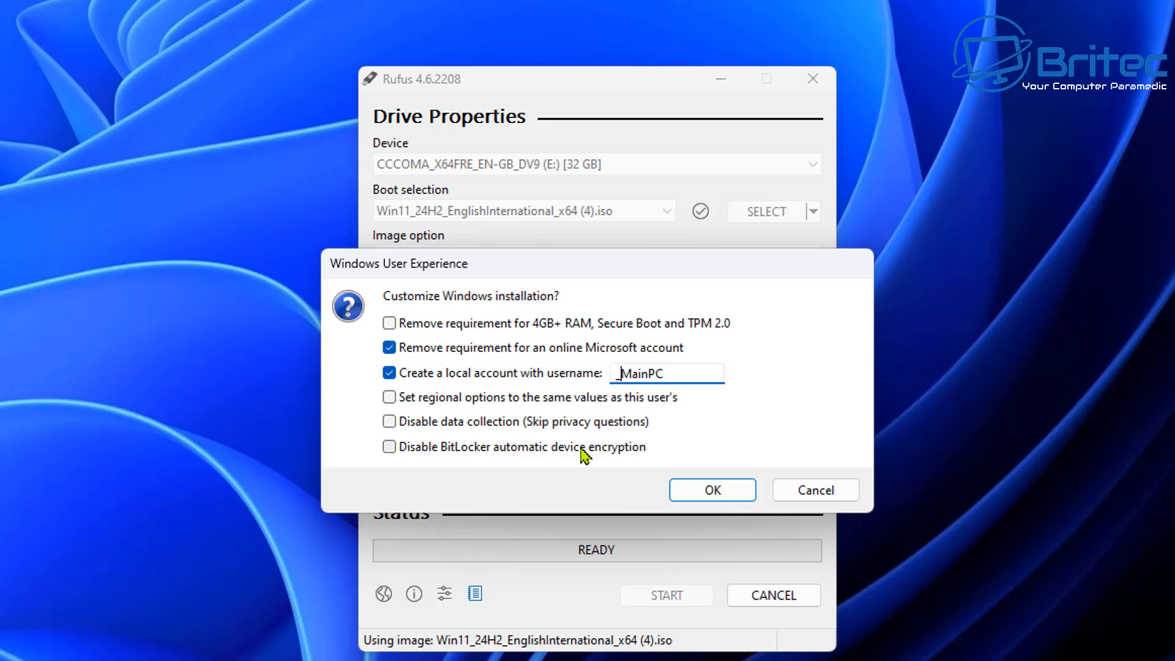
key("BackSpace")
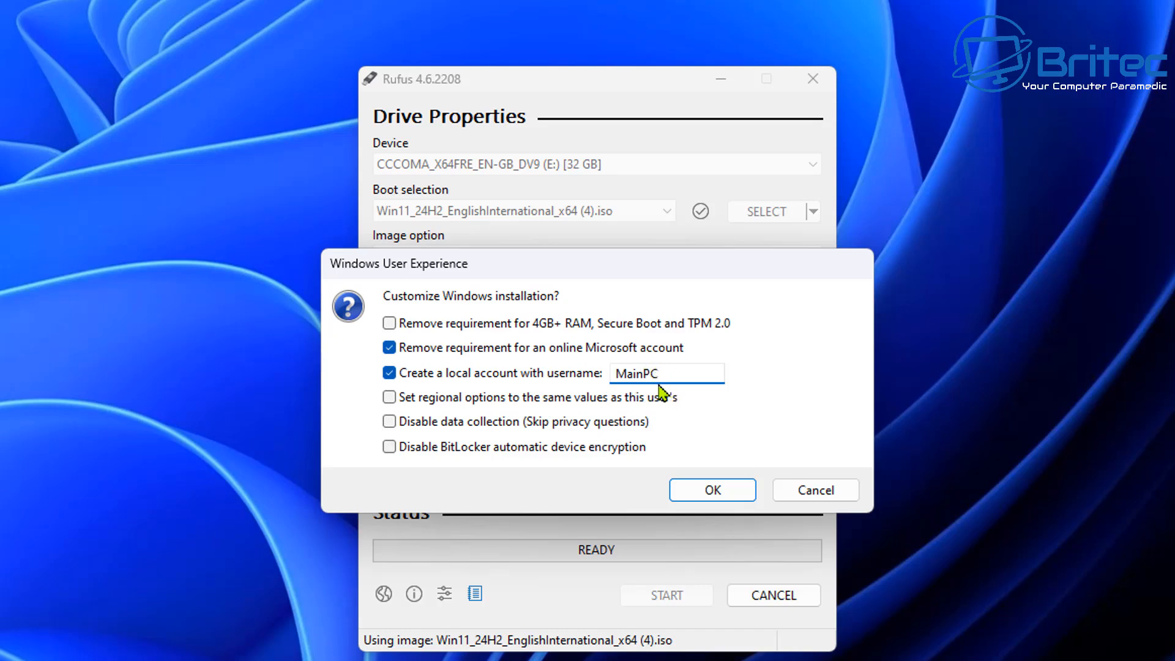
Enable matching regional options, disabled data collection, disabled BitLocker encryption and removal of the RAM, Secure Boot and TPM requirement, then confirm erasing the USB drive.
left_click(387, 399)
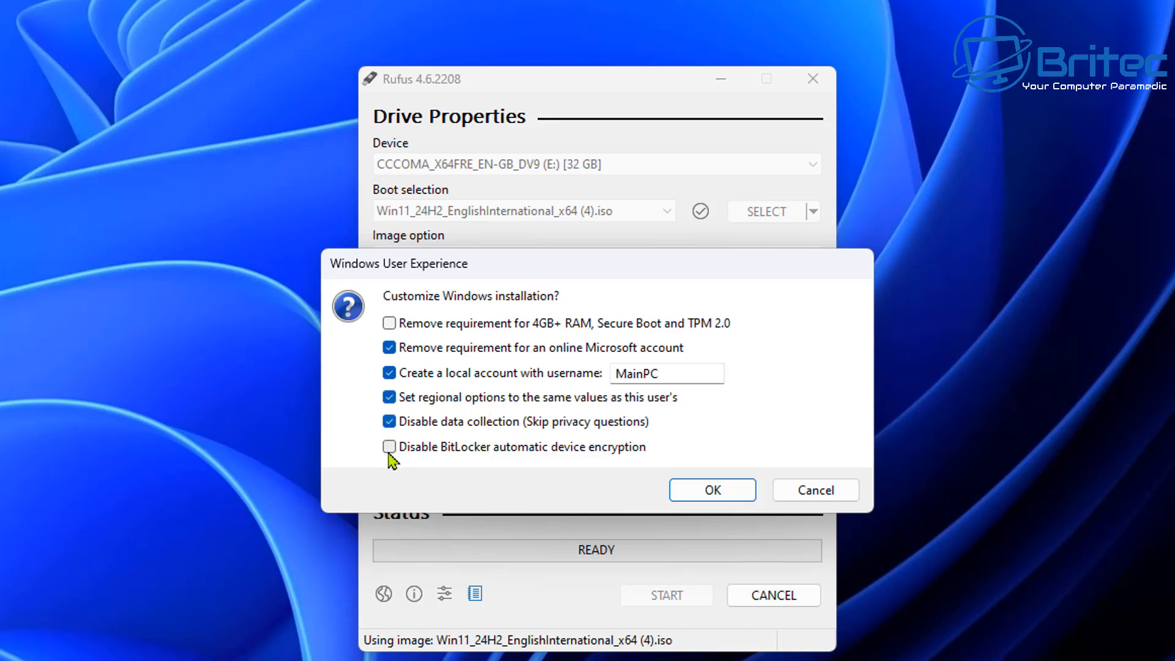
left_click(389, 452)
left_click(392, 326)
left_click(704, 494)
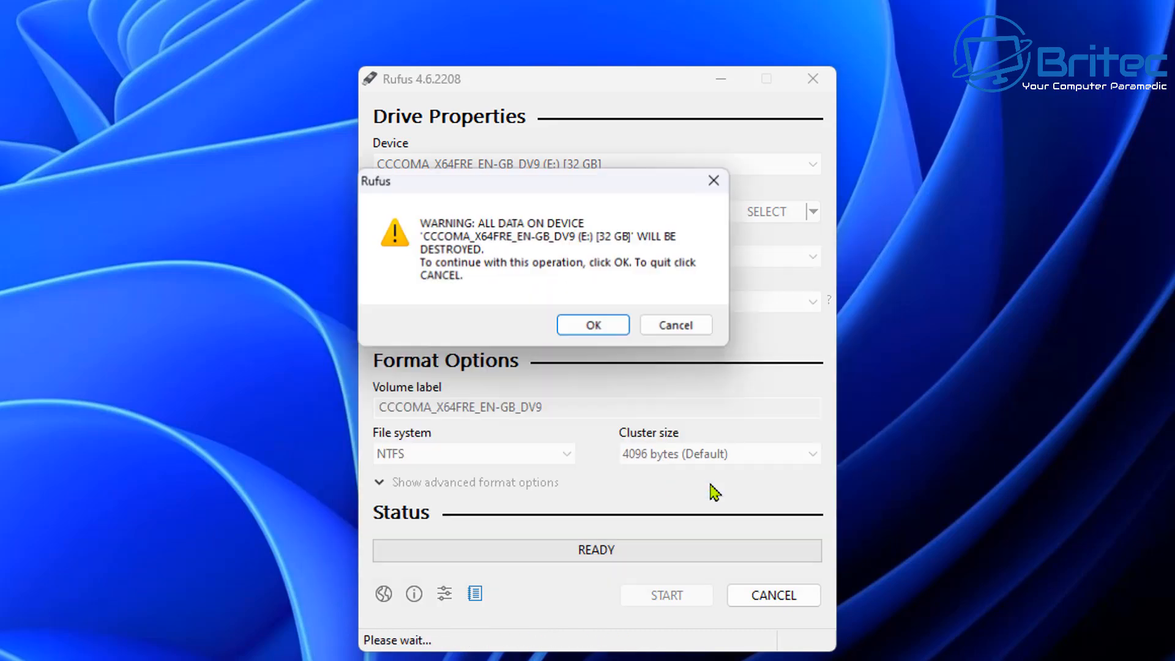
left_click_drag(538, 188, 587, 257)
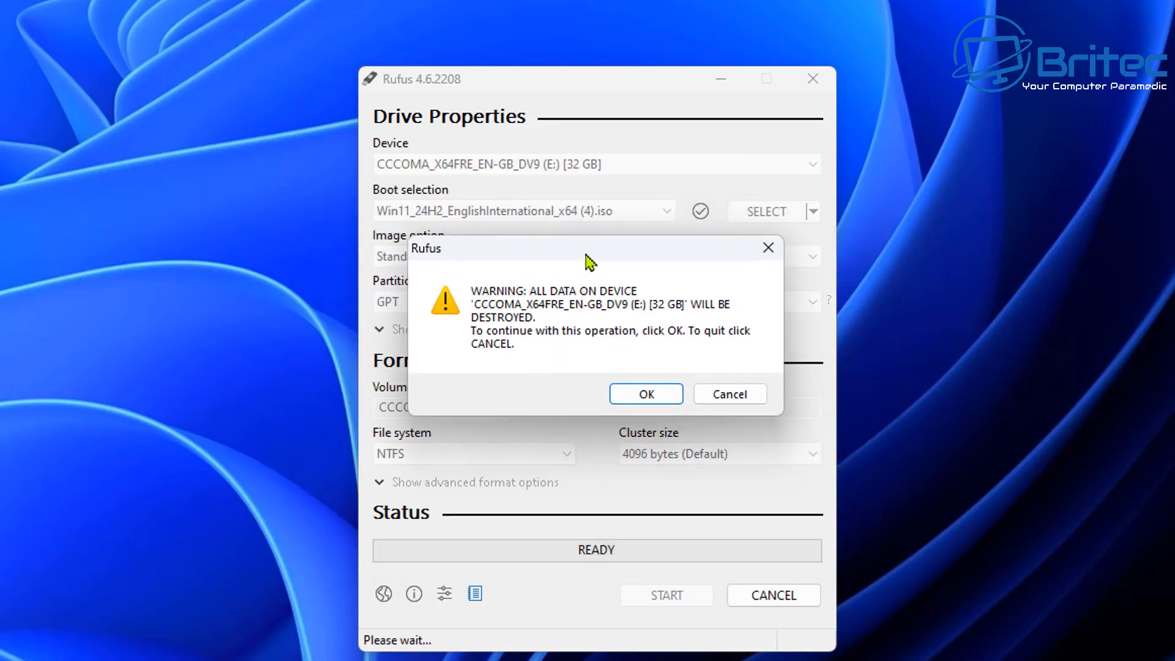
left_click(643, 398)
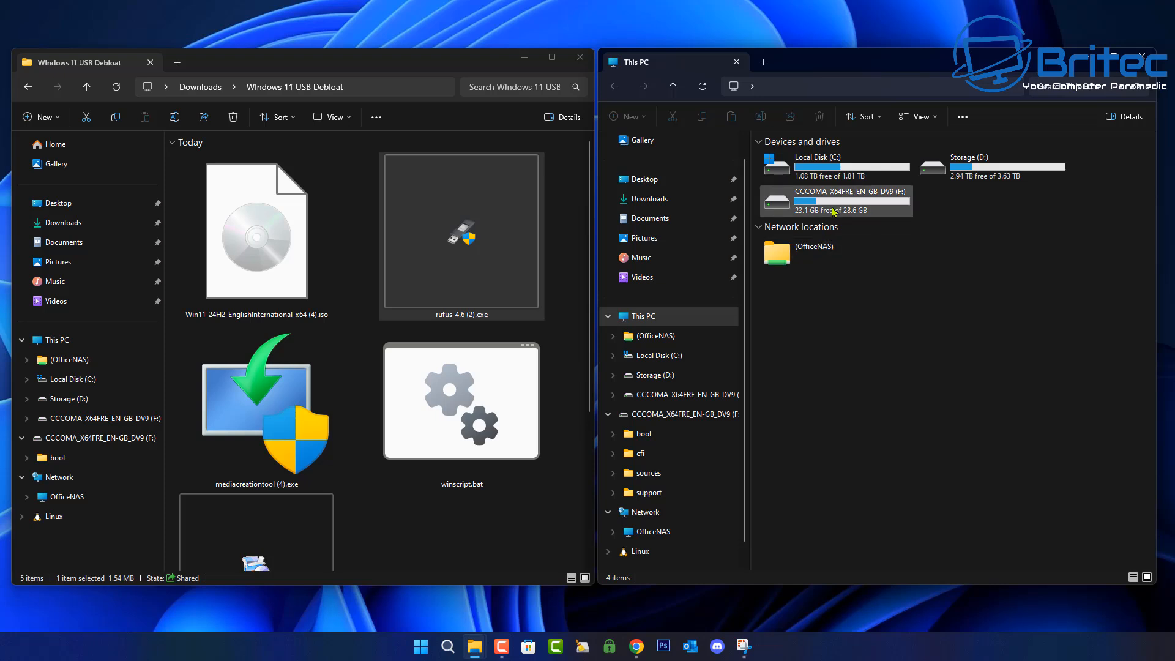
Open the CCCOMA_X64FRE_EN-GB_DV9 (F:) USB drive and copy winscript.bat from the WIndows 11 USB Debloat folder into its root.
double_click(850, 201)
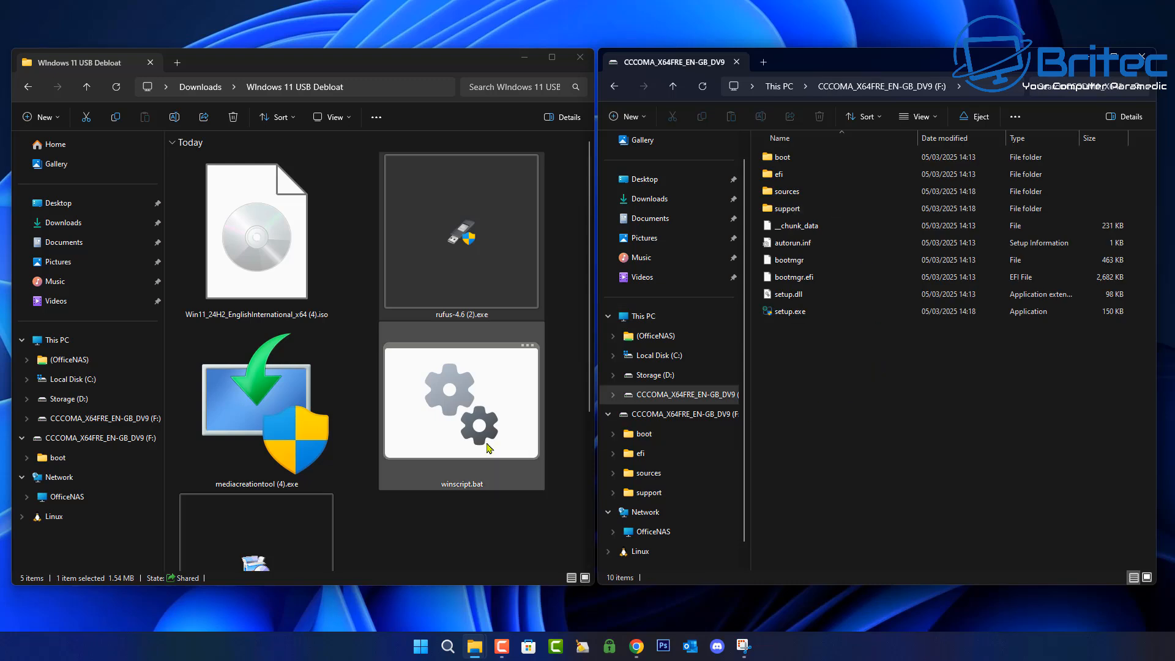
left_click(462, 408)
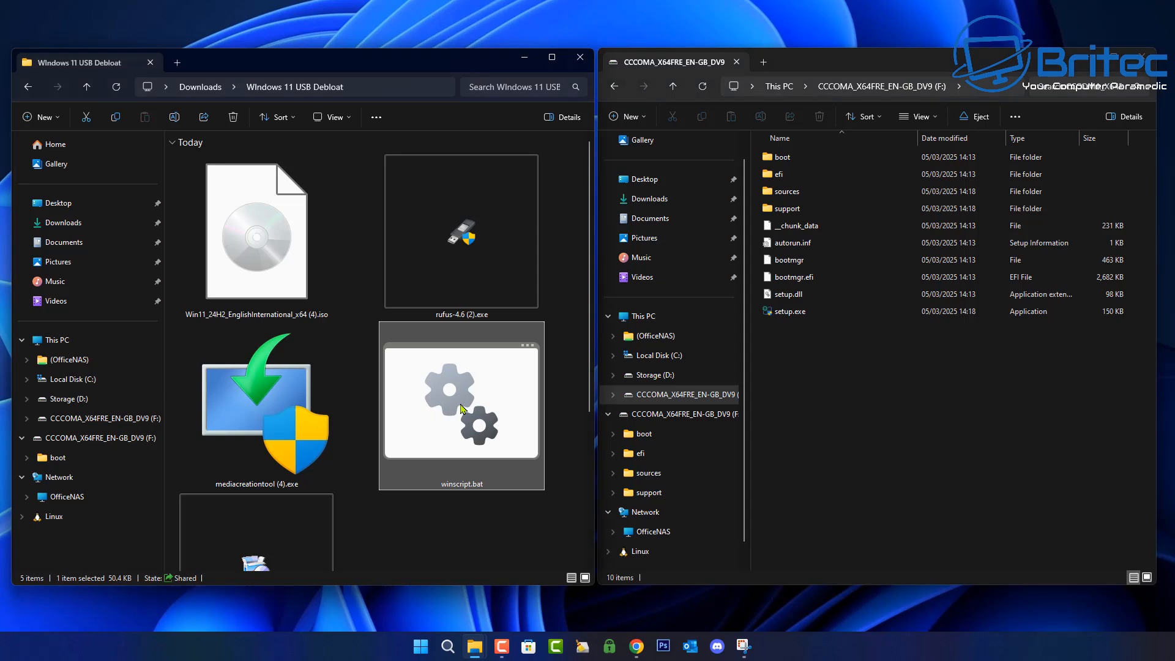
right_click(461, 408)
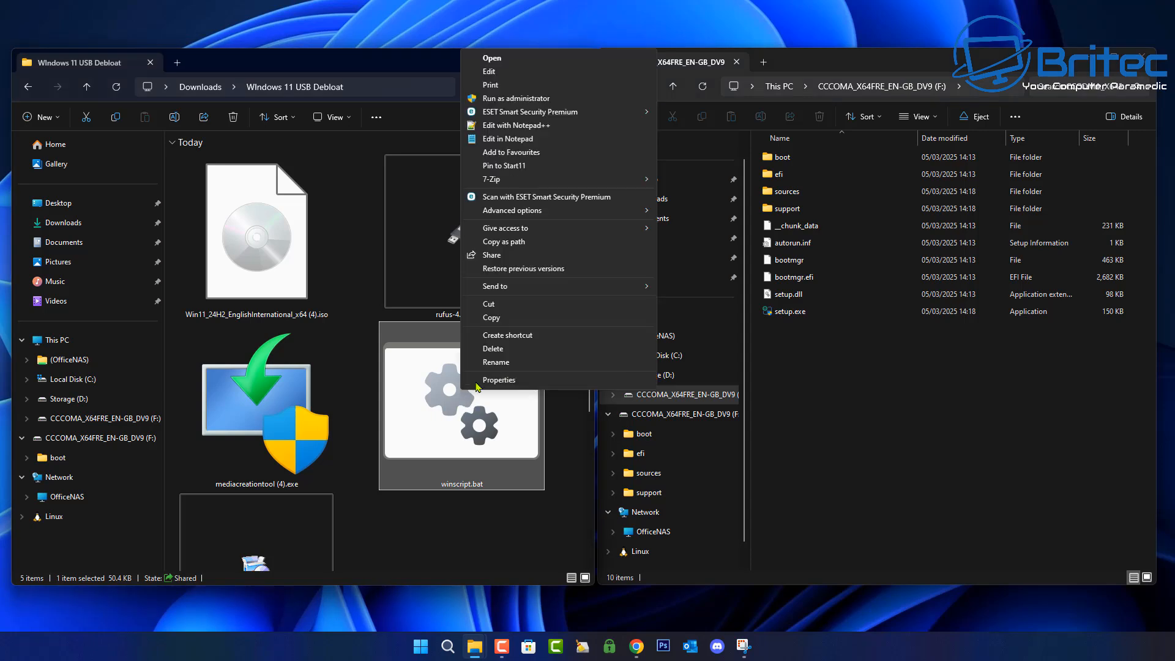
left_click(498, 319)
right_click(773, 361)
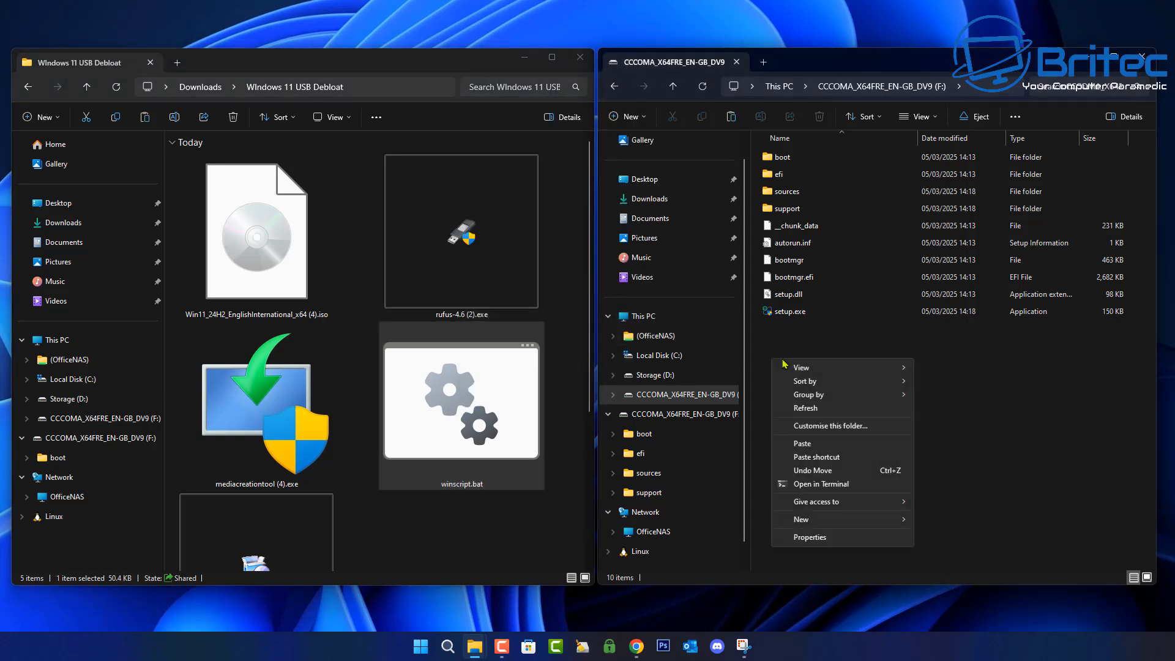
left_click(802, 444)
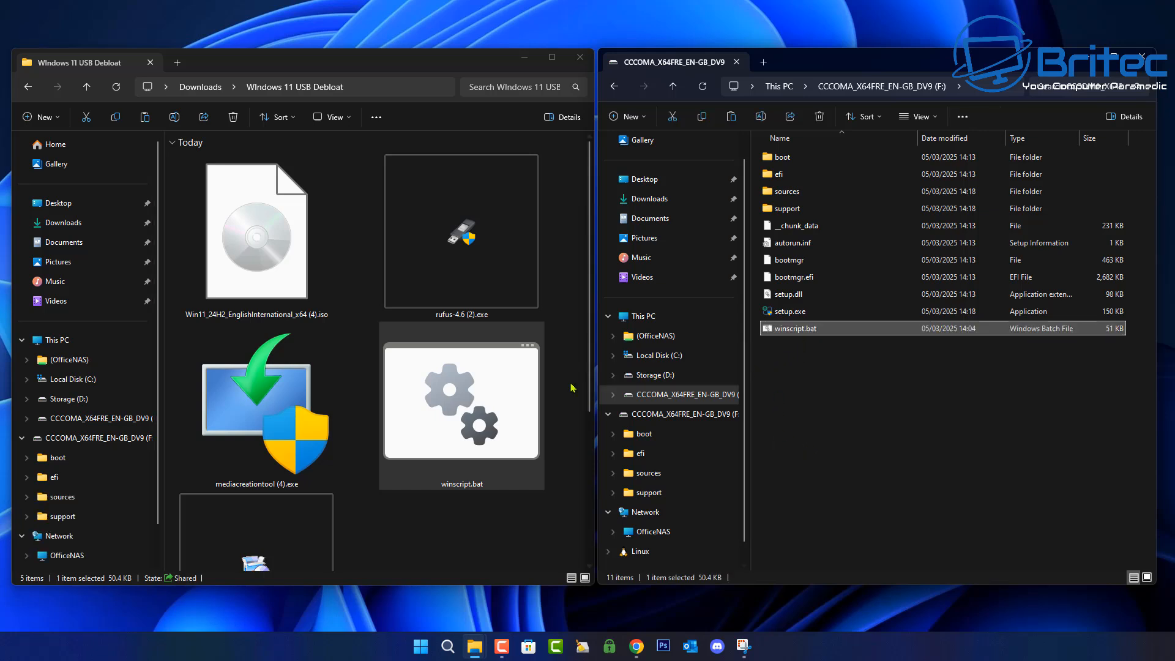
Copy ChromeSetup (2).exe from the WIndows 11 USB Debloat folder to the root of the USB drive.
scroll(467, 431, "down", 2)
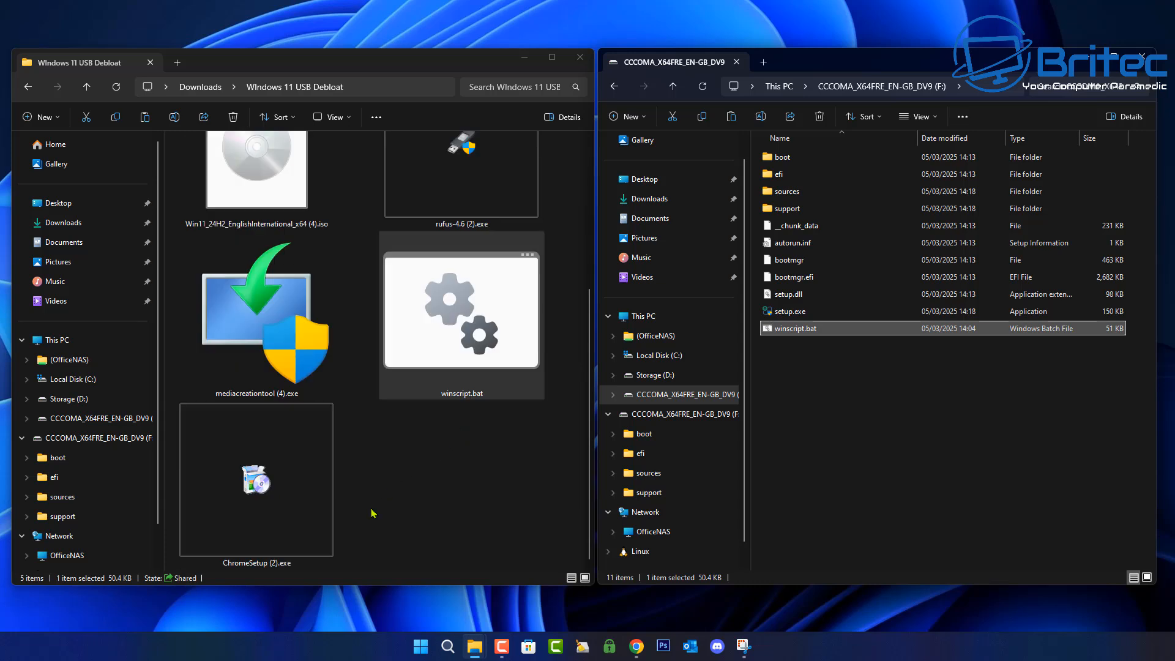
right_click(262, 514)
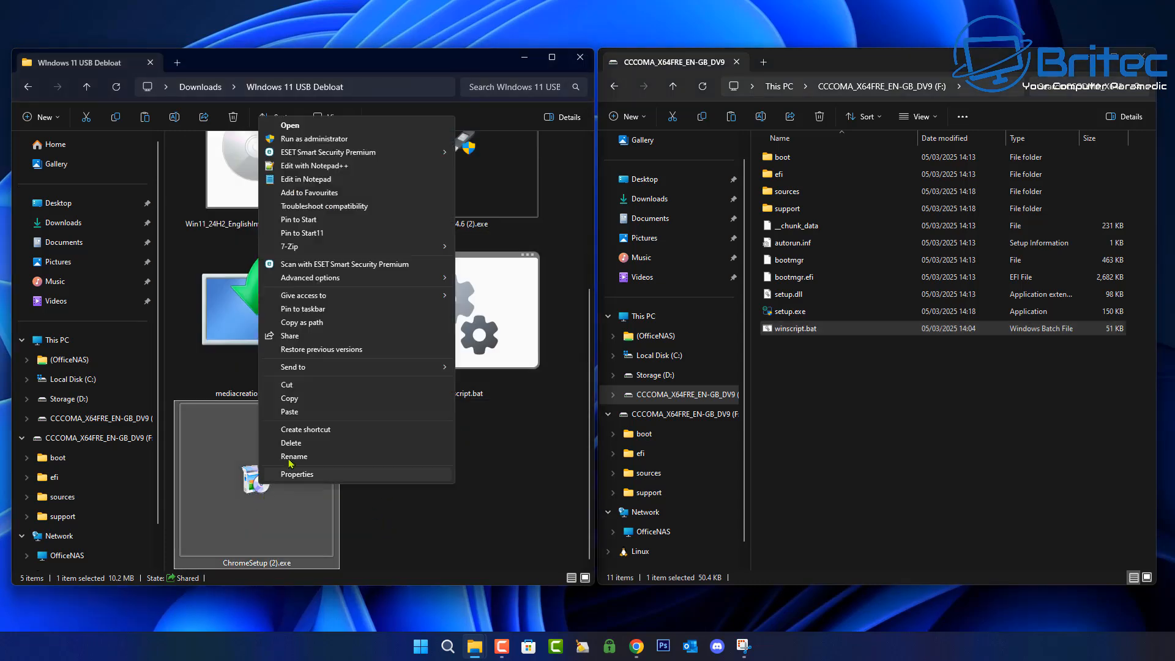
left_click(289, 399)
right_click(779, 387)
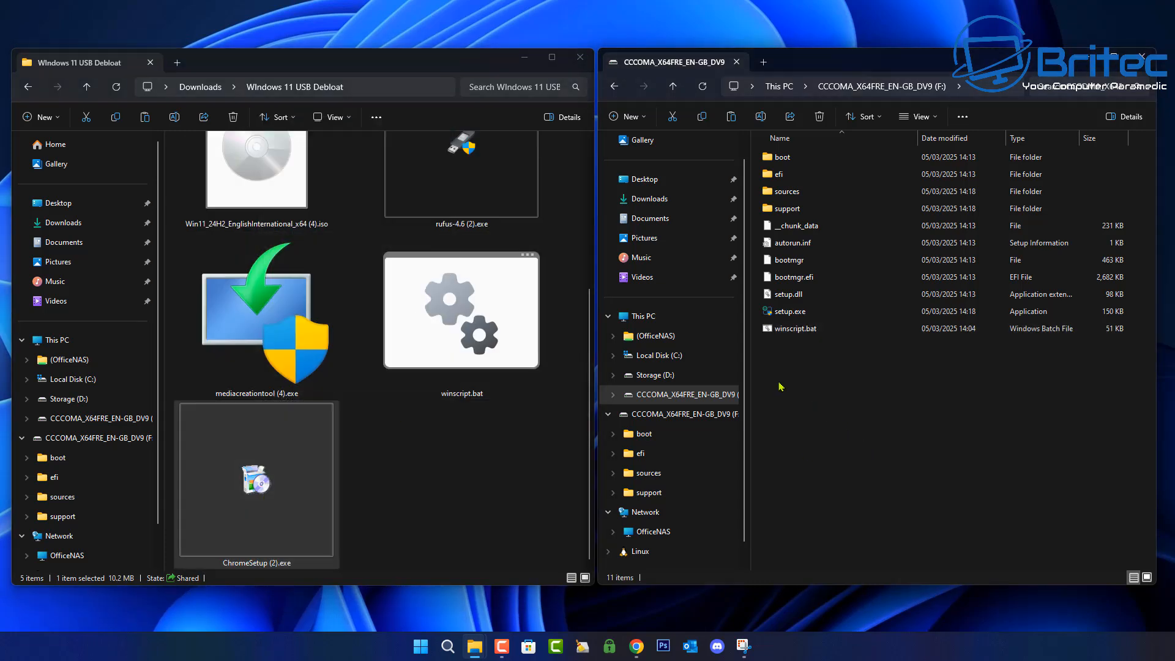
left_click(808, 467)
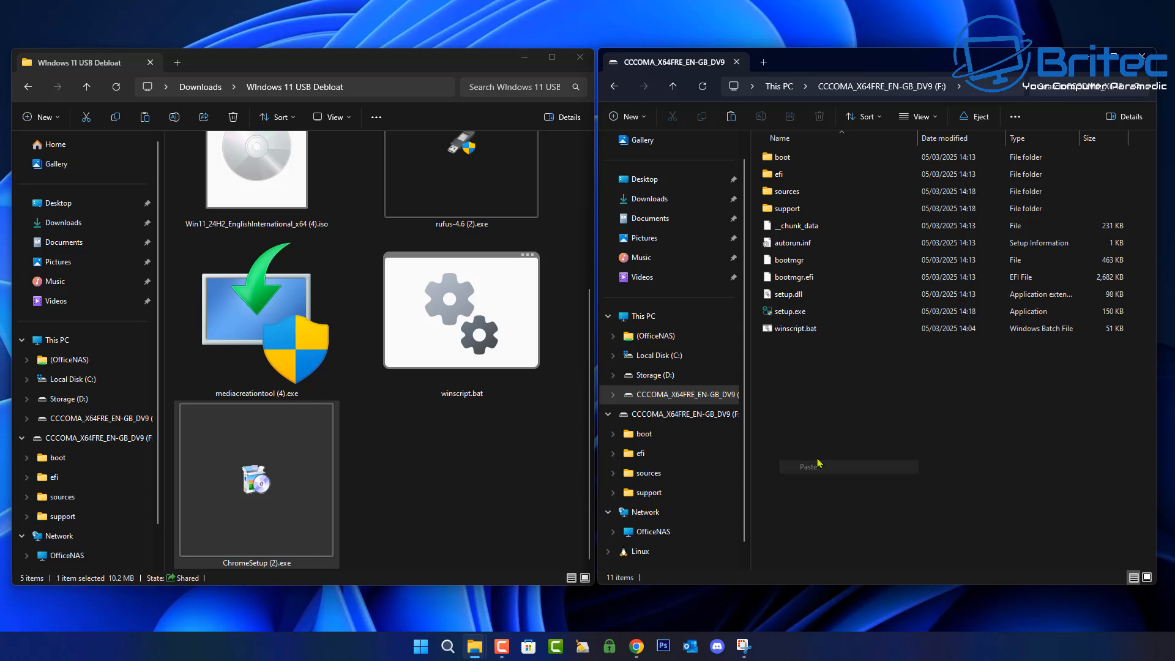
Create a folder named Apps on the USB drive and move ChromeSetup (2).exe into it.
right_click(782, 378)
mouse_move(902, 534)
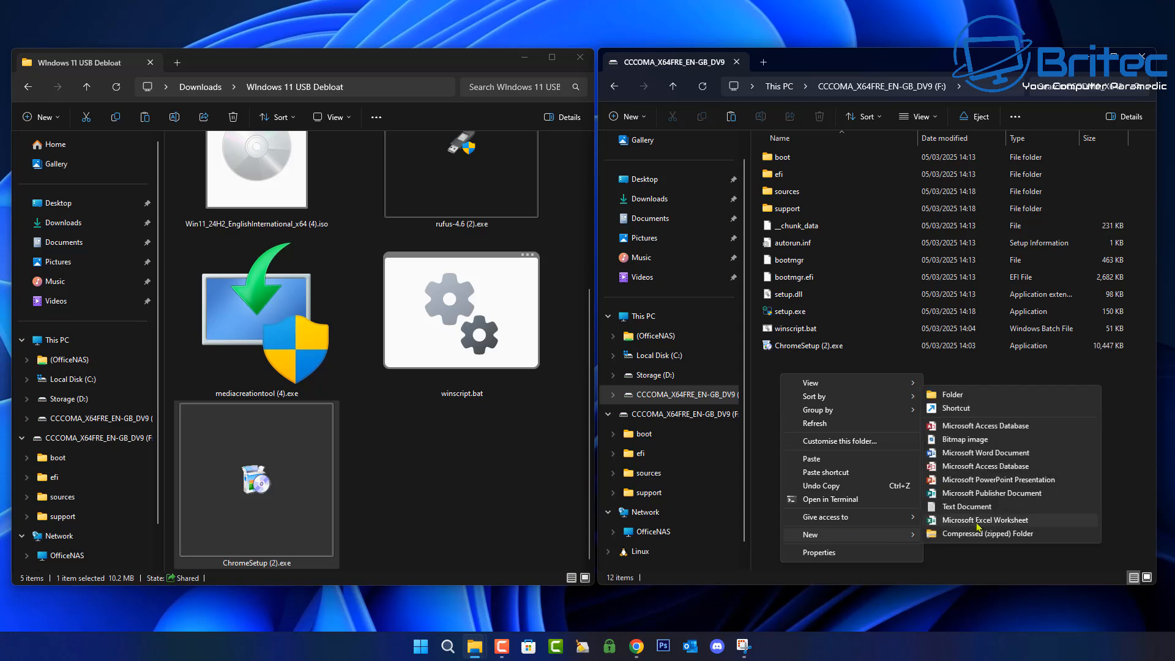
left_click(957, 395)
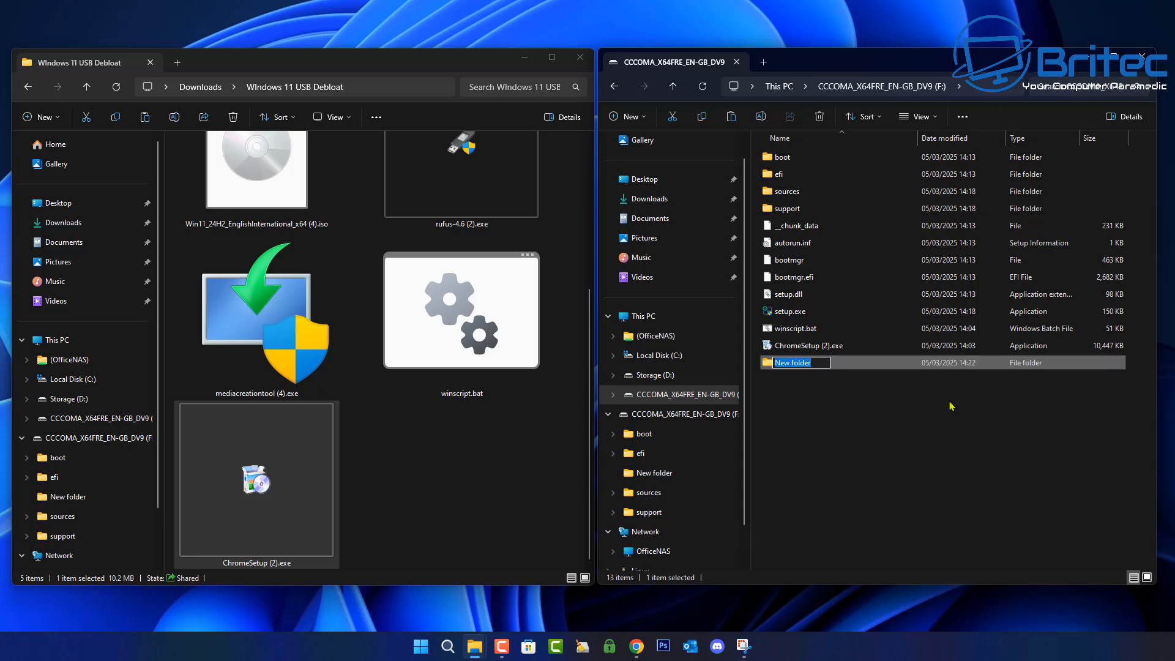
type("Apps")
key("Return")
left_click_drag(806, 345, 796, 366)
Create another folder named Drivers in the root of the USB drive.
right_click(784, 377)
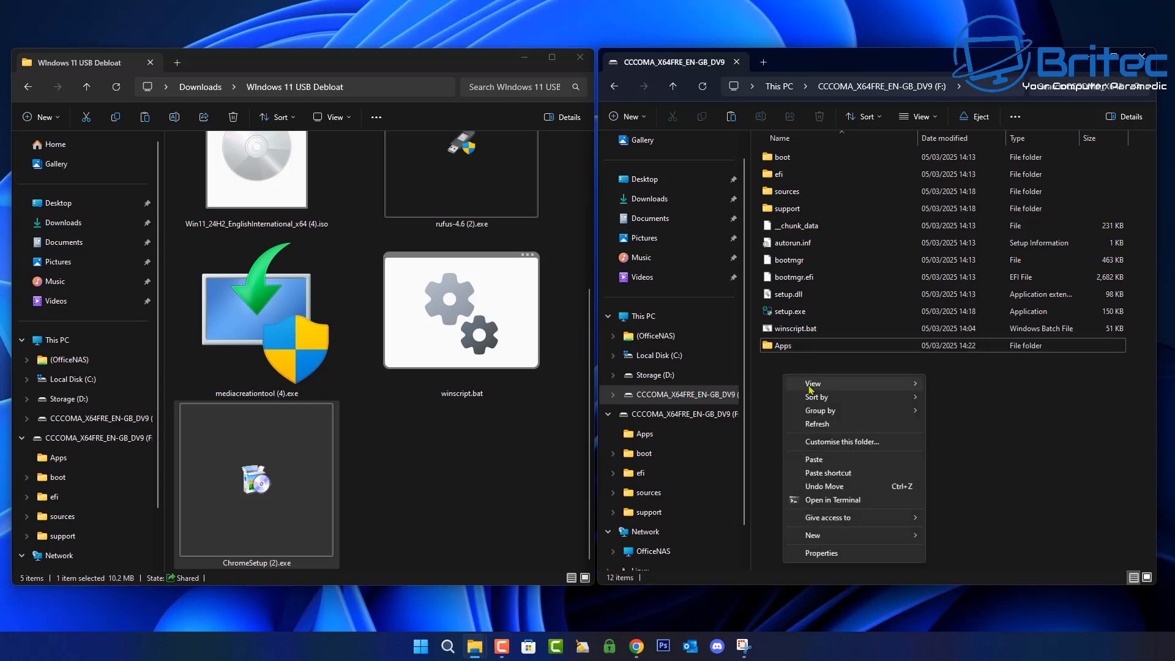
mouse_move(823, 538)
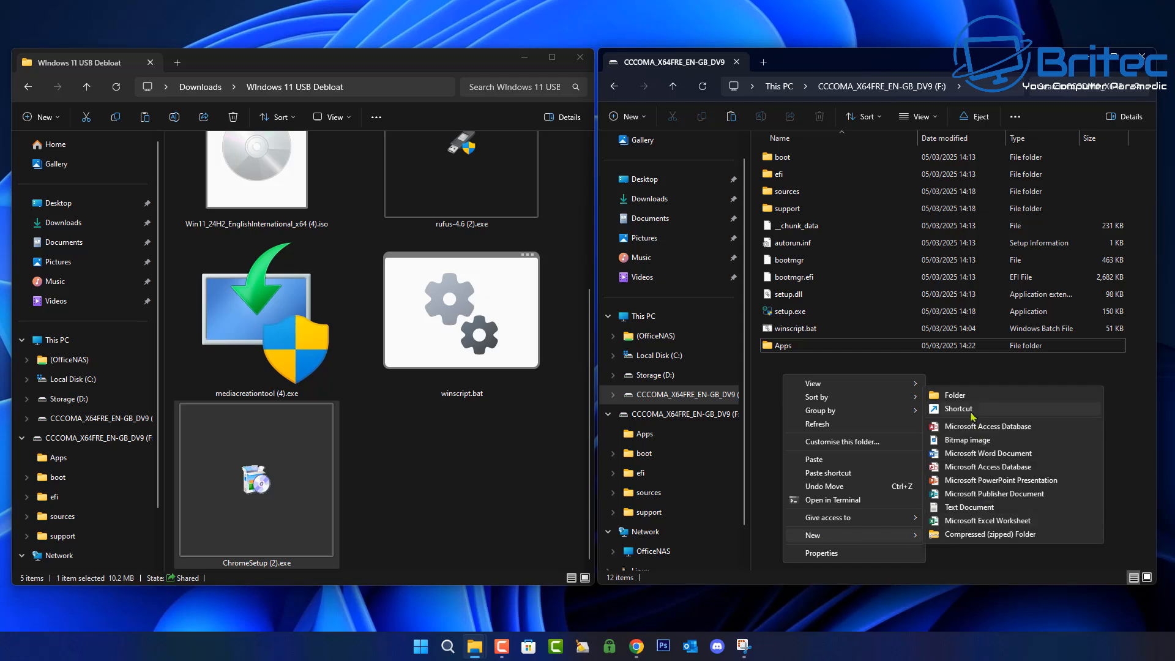
left_click(958, 397)
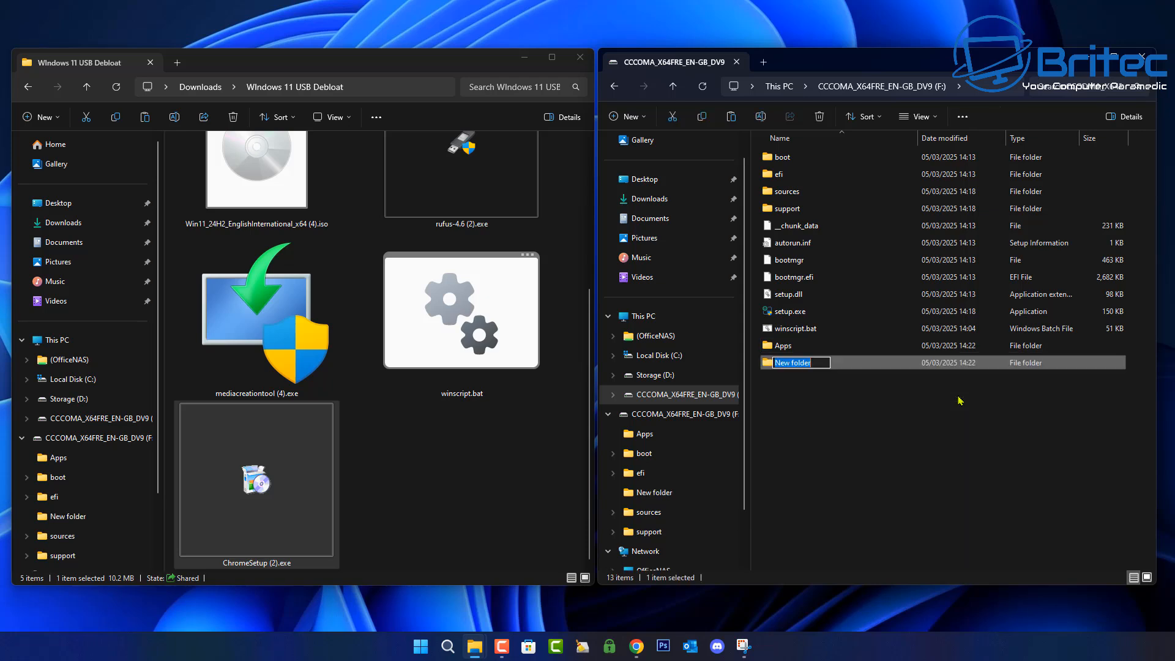
type("Drivers")
left_click(910, 399)
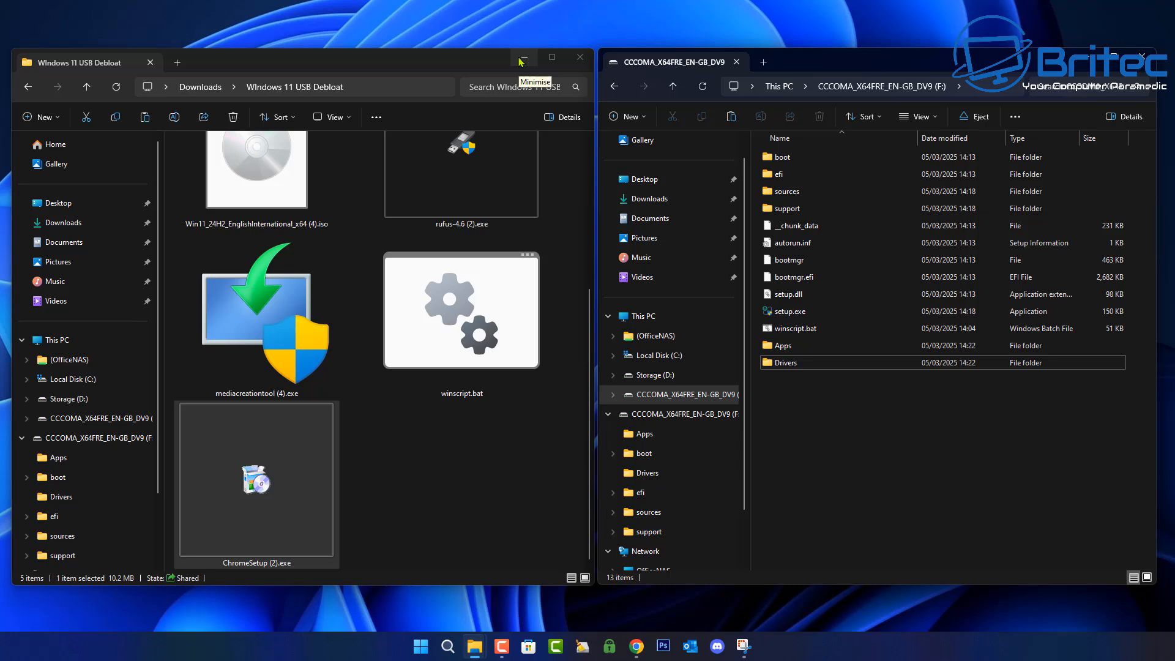
Create a folder named Debloat on the USB drive and move winscript.bat into it.
right_click(771, 407)
mouse_move(825, 575)
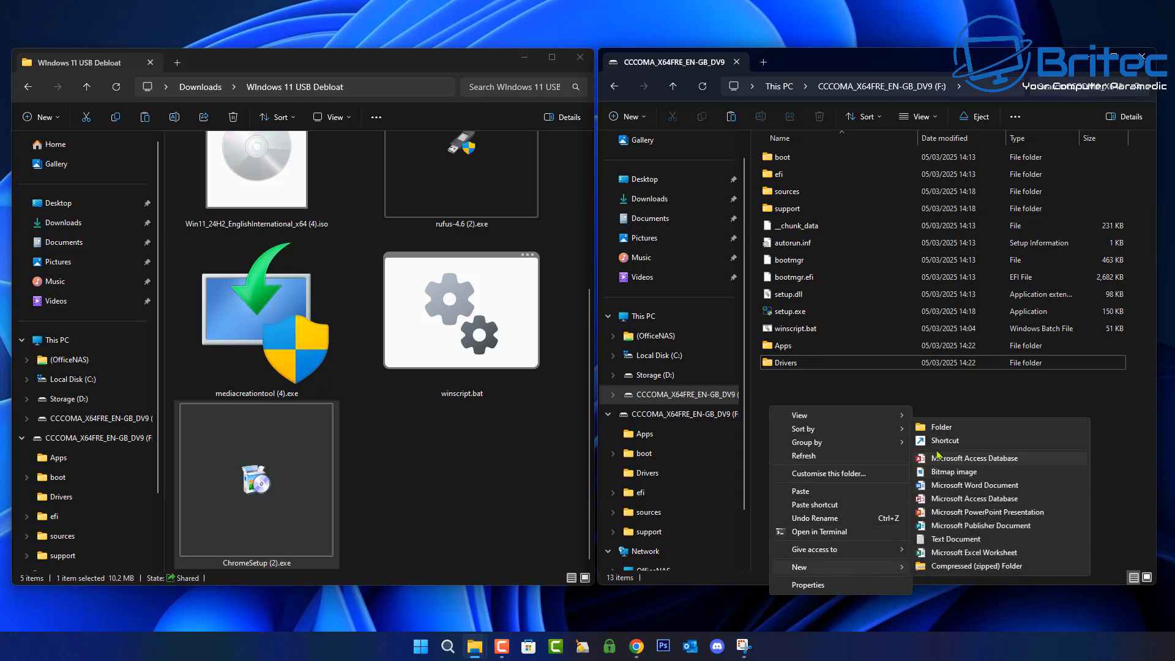
left_click(940, 428)
type("D")
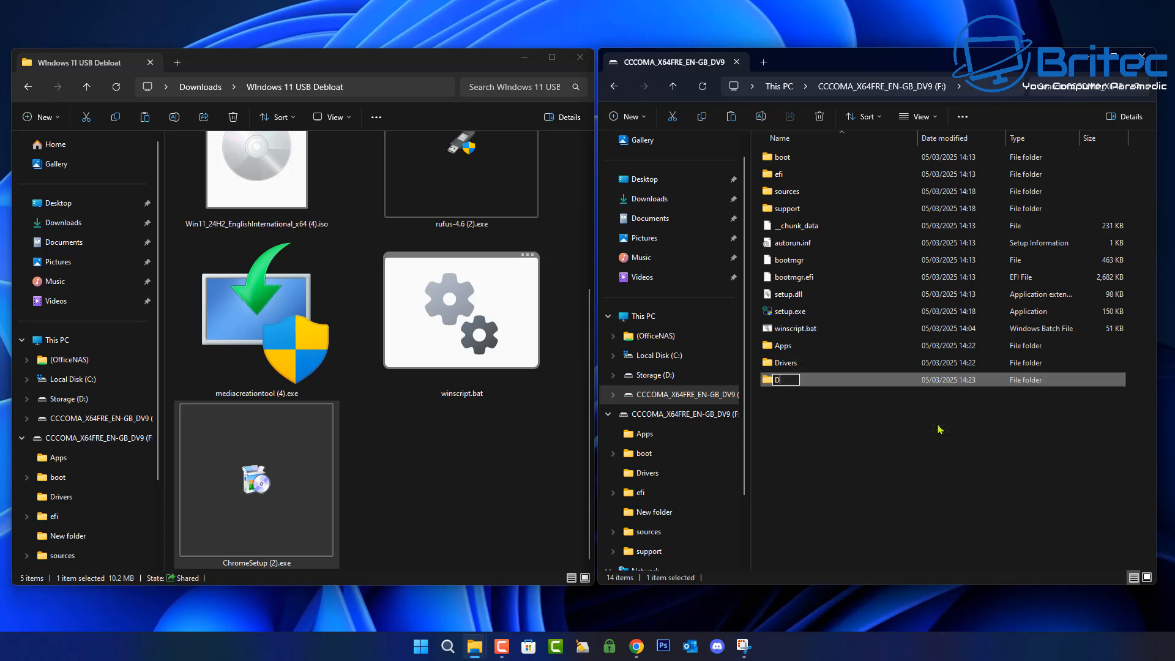
type("ebloat")
left_click(777, 421)
left_click_drag(792, 329, 801, 385)
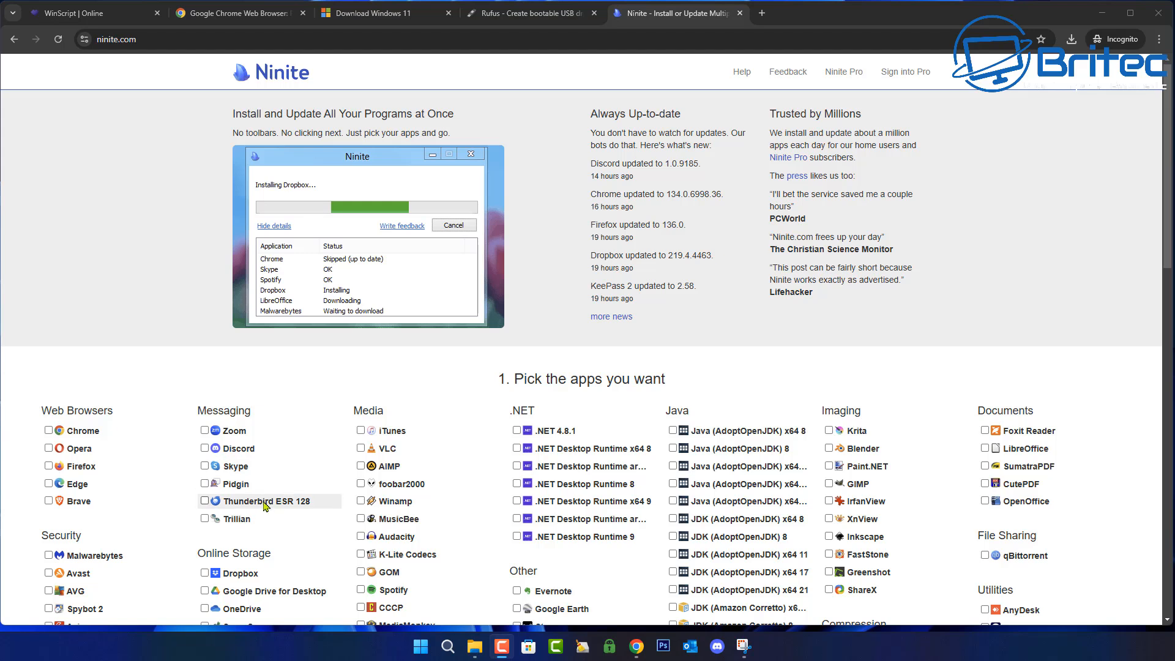
On the Ninite page in Chrome, select Chrome, Discord, VLC and 7-Zip for the custom installer.
left_click(48, 432)
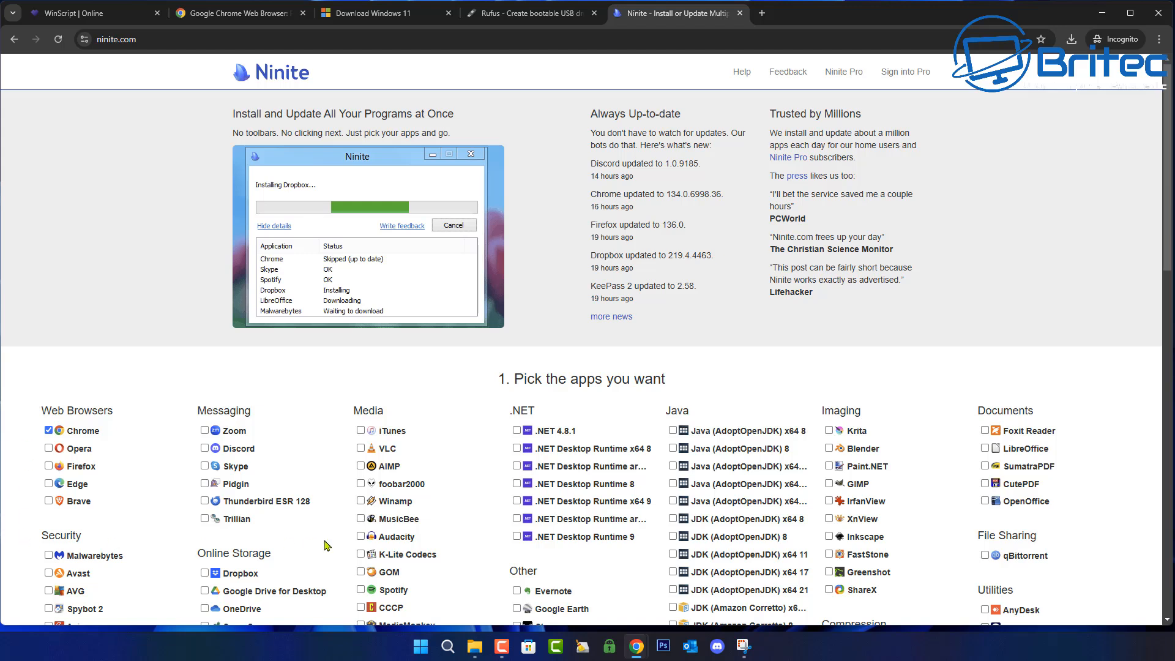
left_click(207, 453)
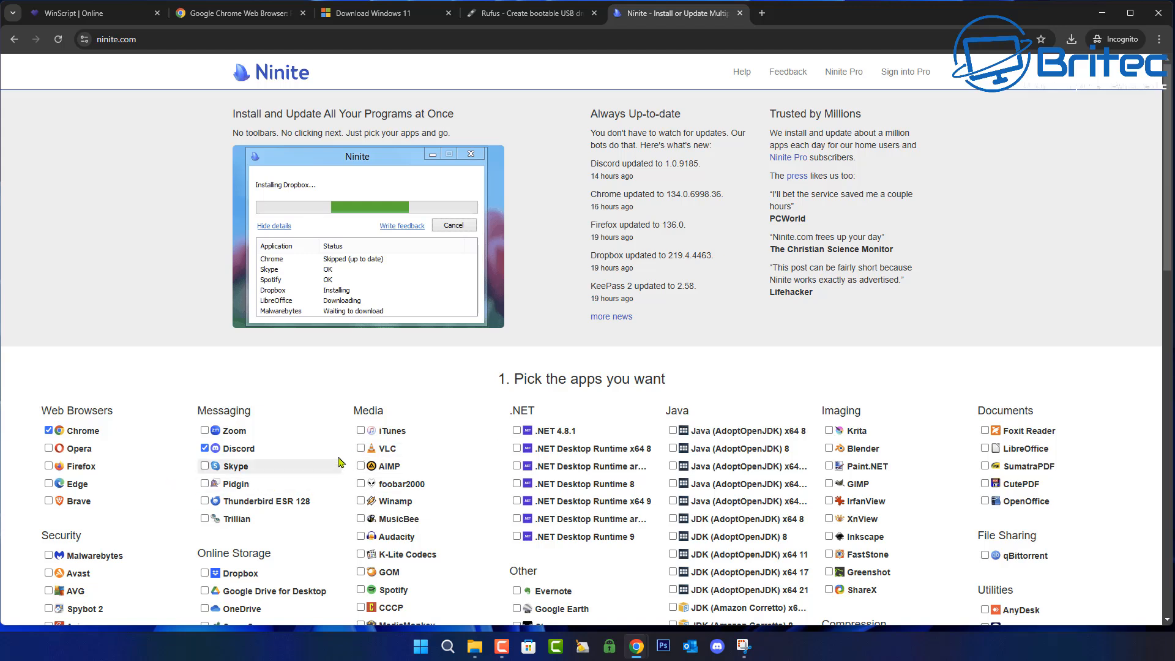
left_click(361, 449)
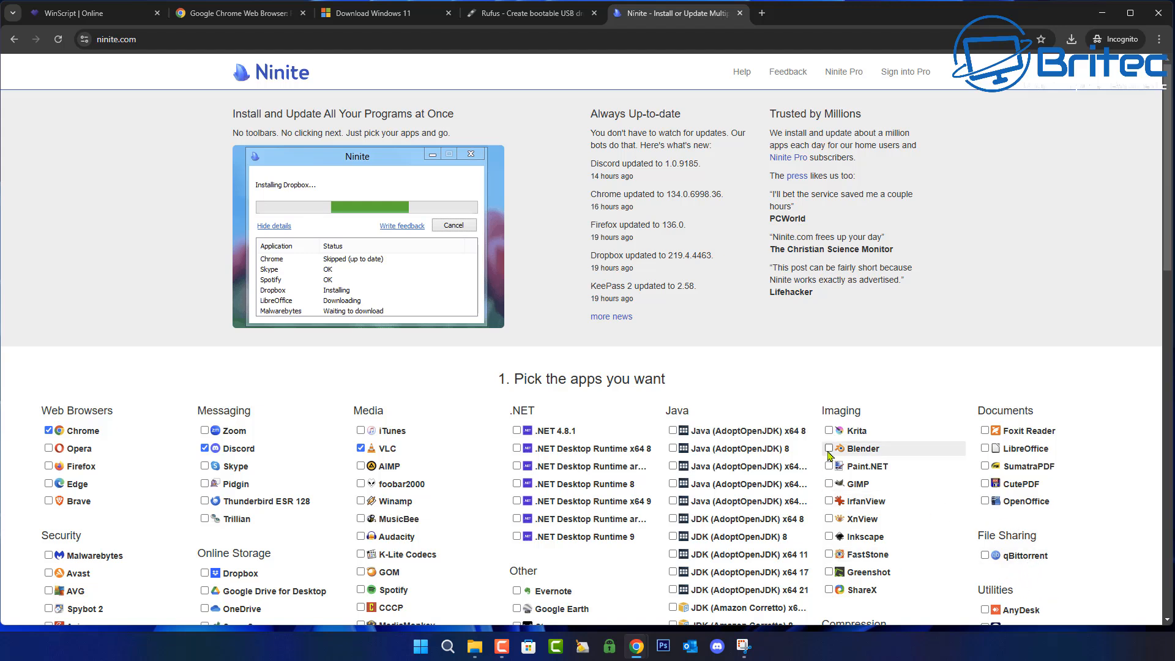
scroll(1036, 541, "down", 2)
scroll(1036, 541, "down", 4)
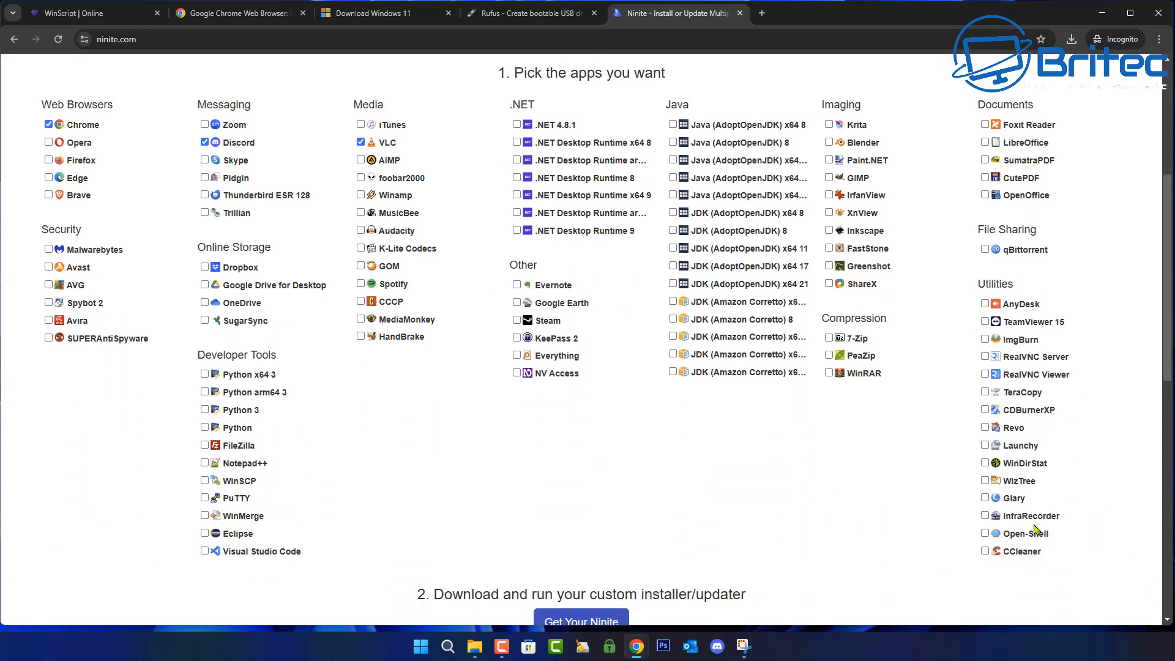
left_click(821, 341)
scroll(832, 396, "down", 1)
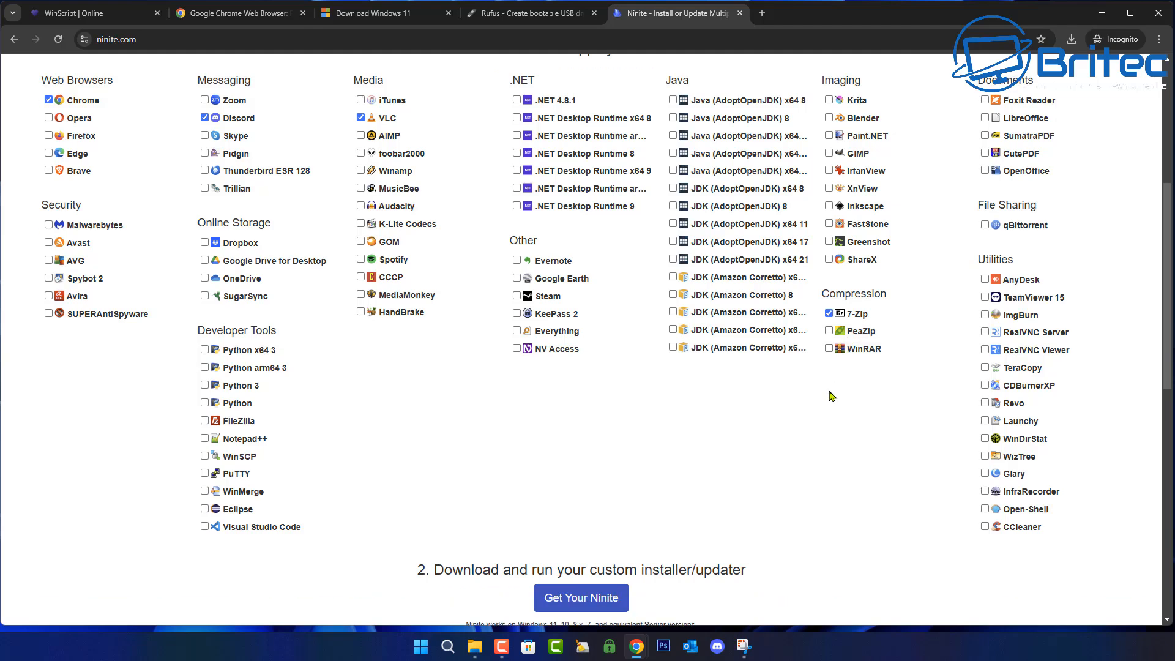
Download the custom Ninite installer and save Ninite 7Zip Chrome Discord VLC Installer.exe in the USB drive's Apps folder.
scroll(583, 440, "down", 3)
left_click(581, 441)
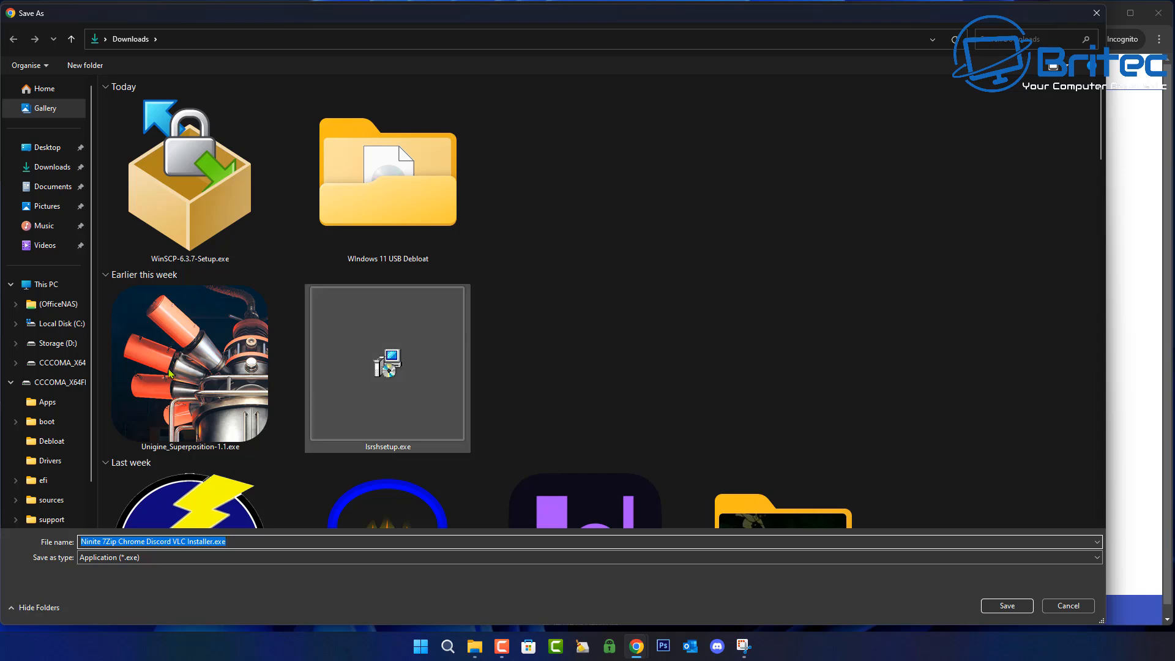
left_click(44, 285)
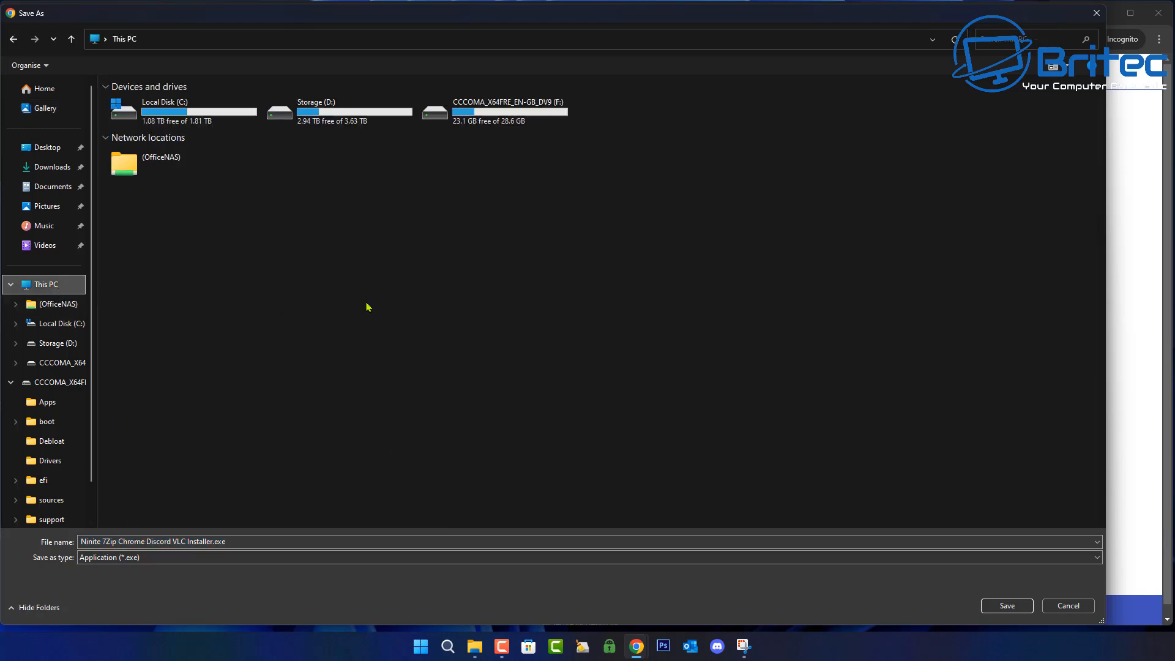
double_click(490, 123)
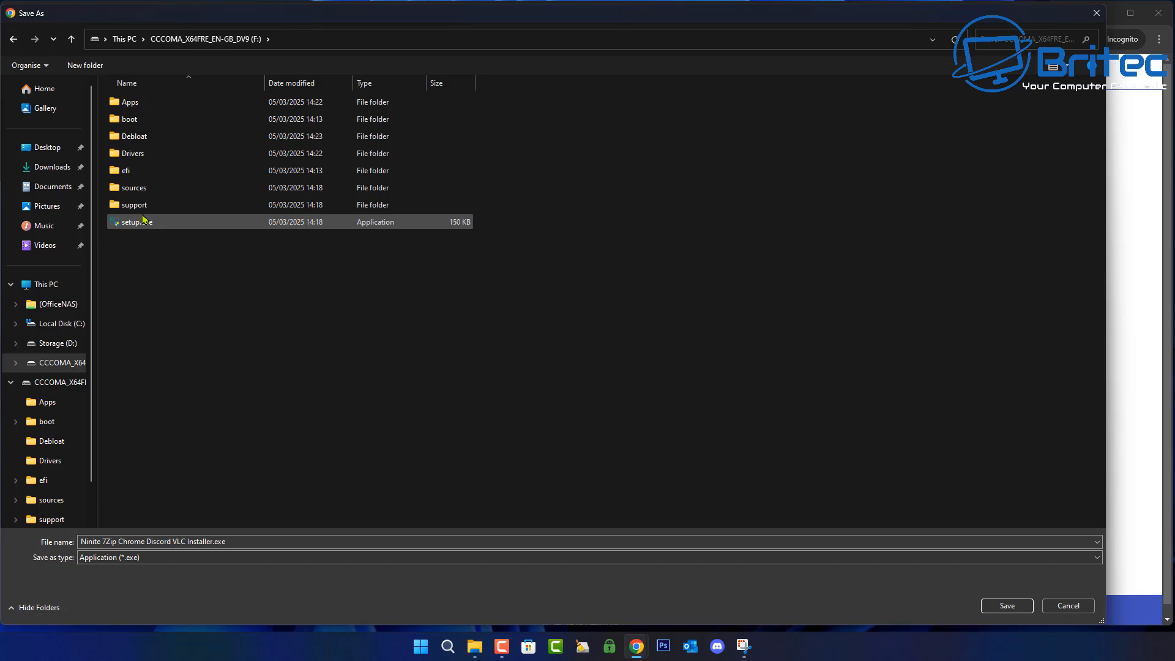
left_click(144, 107)
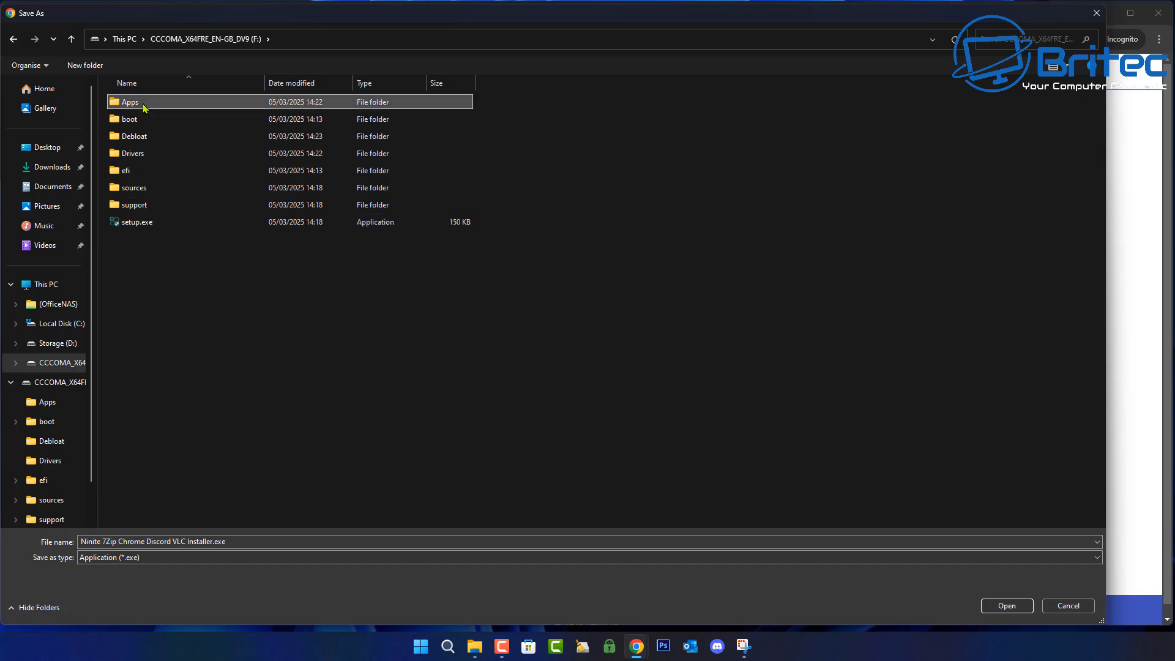
double_click(144, 107)
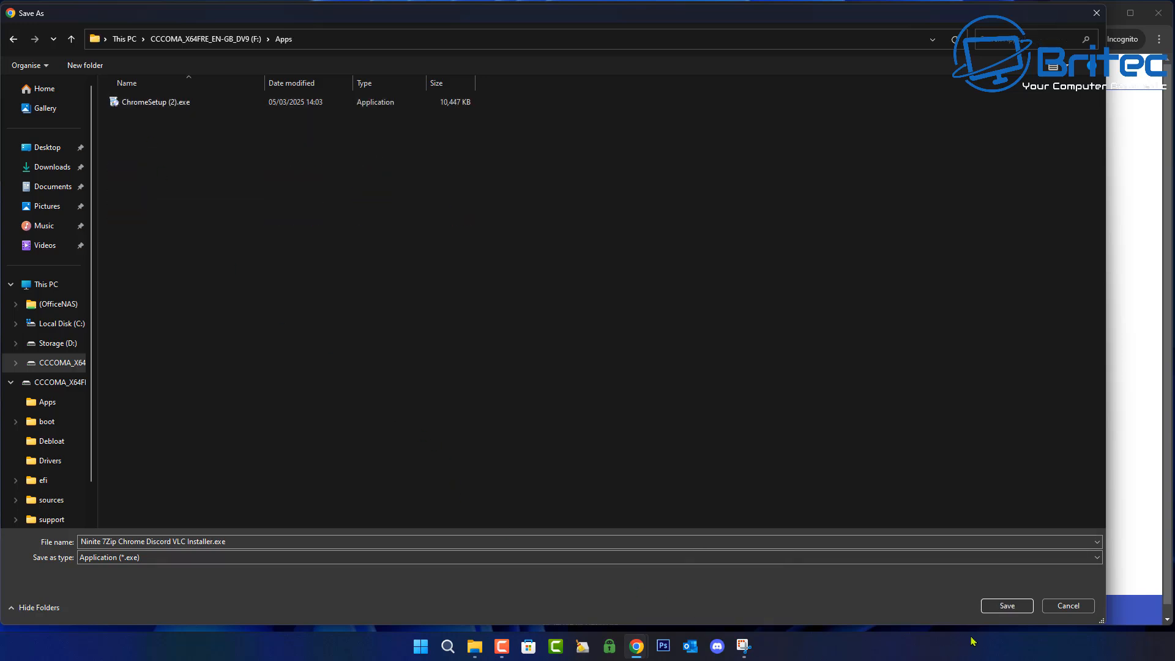
left_click(1009, 607)
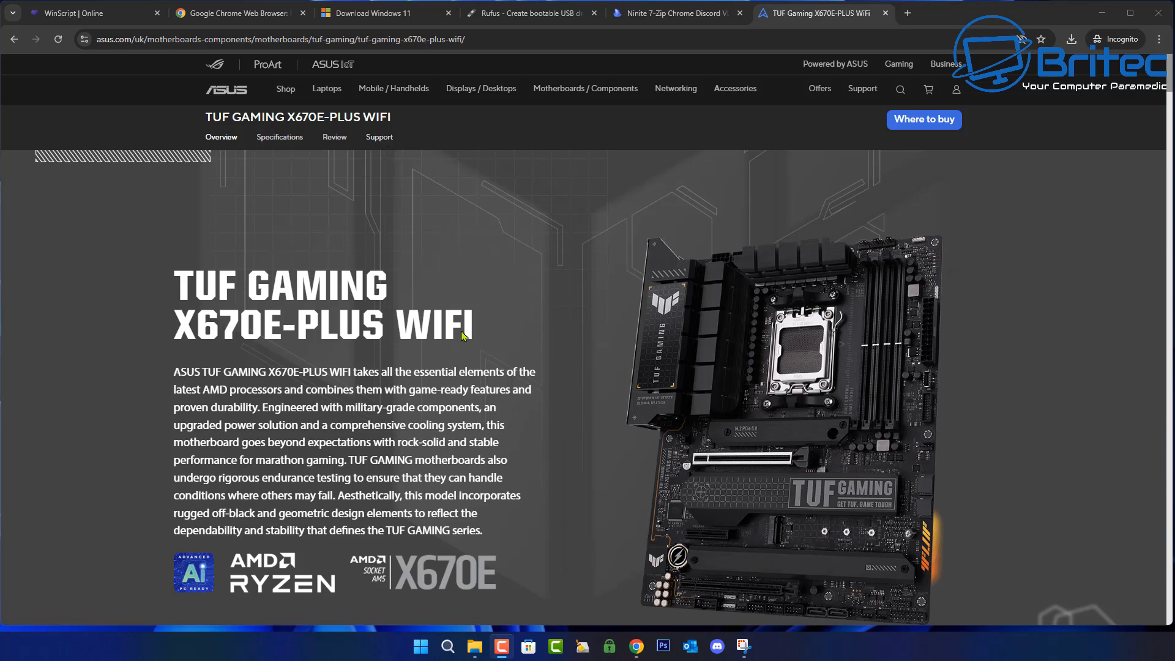
From the TUF GAMING X670E-PLUS WIFI support drivers, download the Realtek LAN driver for Windows 11 64-bit into the USB drive's Drivers folder.
left_click(369, 140)
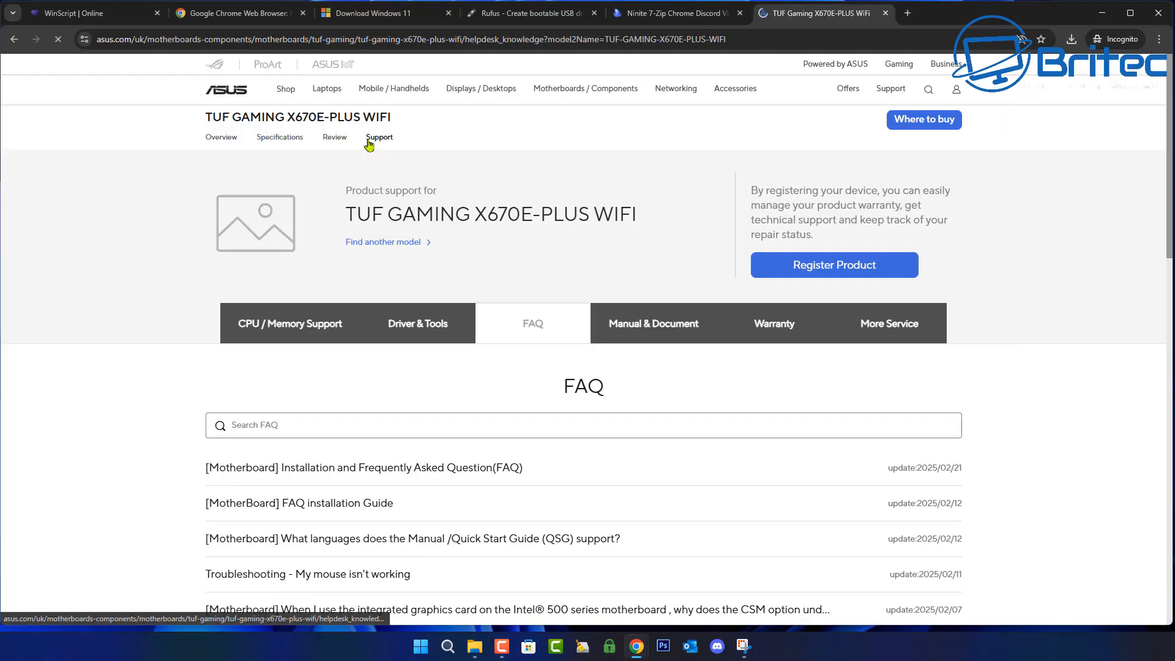
left_click(422, 336)
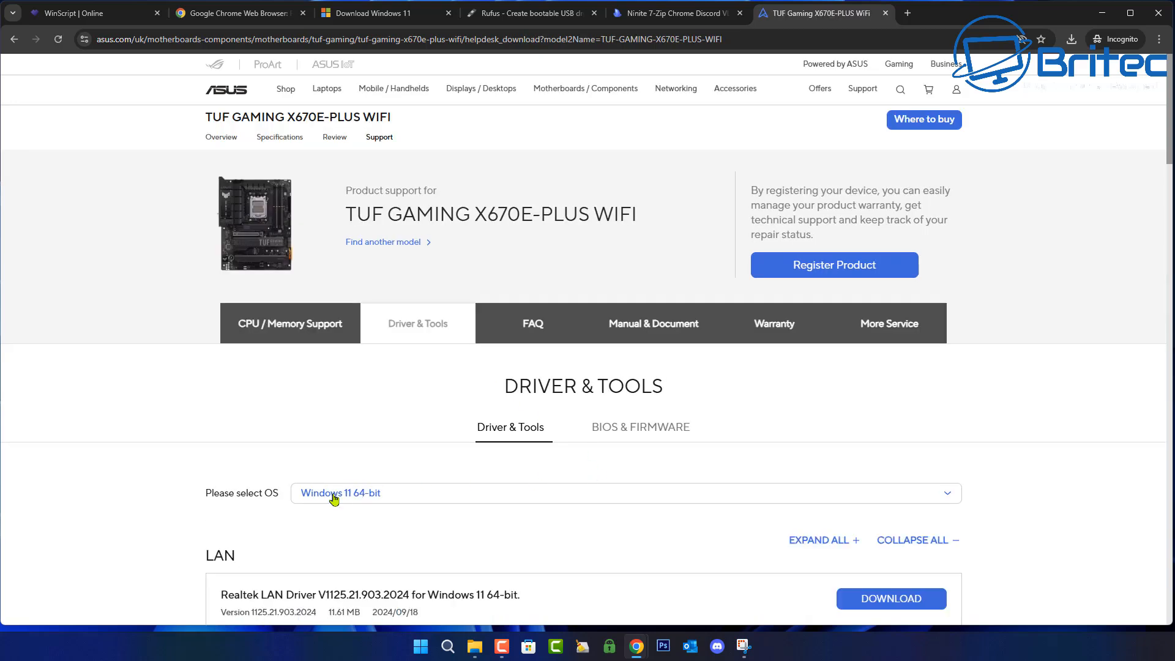
scroll(336, 500, "down", 5)
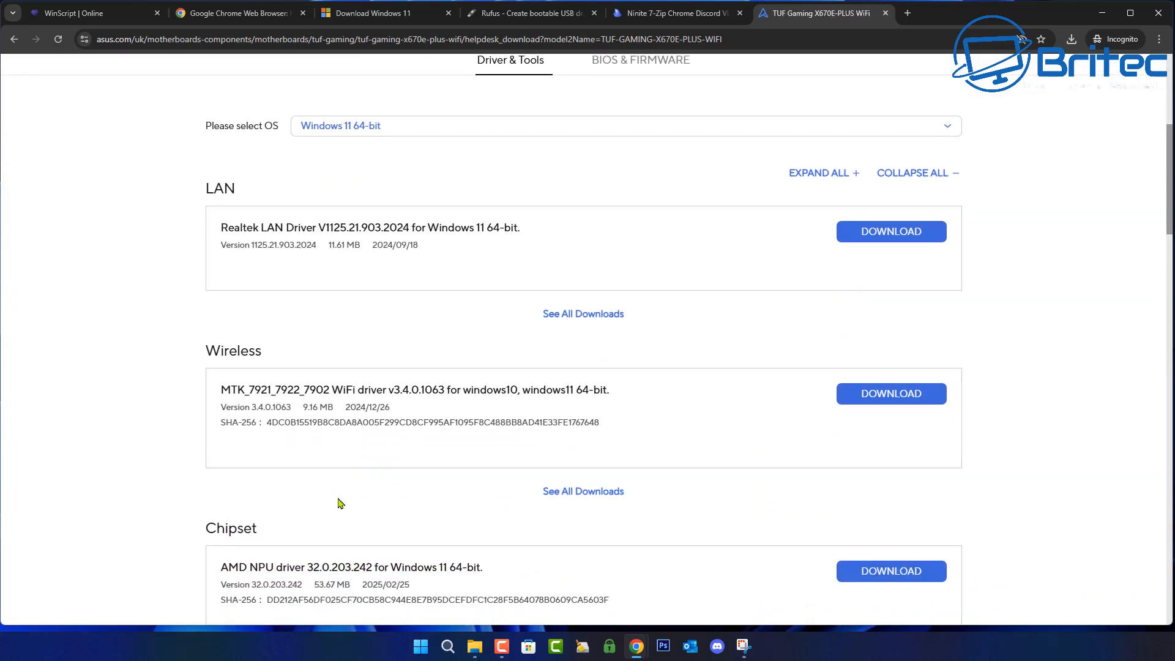
left_click(897, 239)
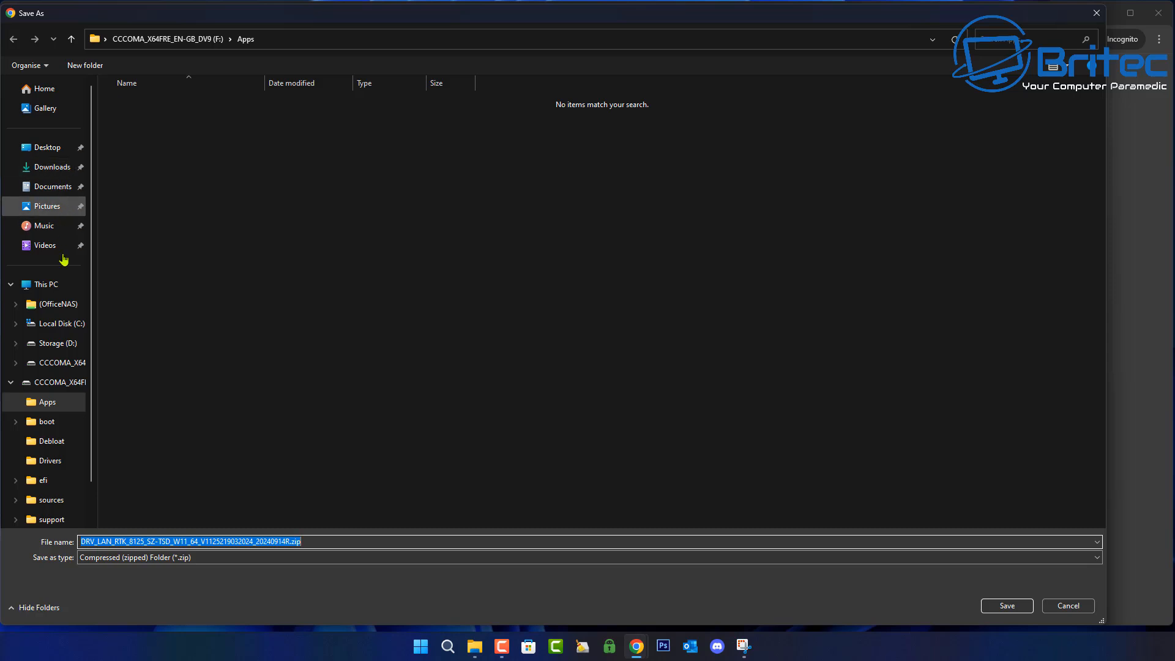
left_click(60, 461)
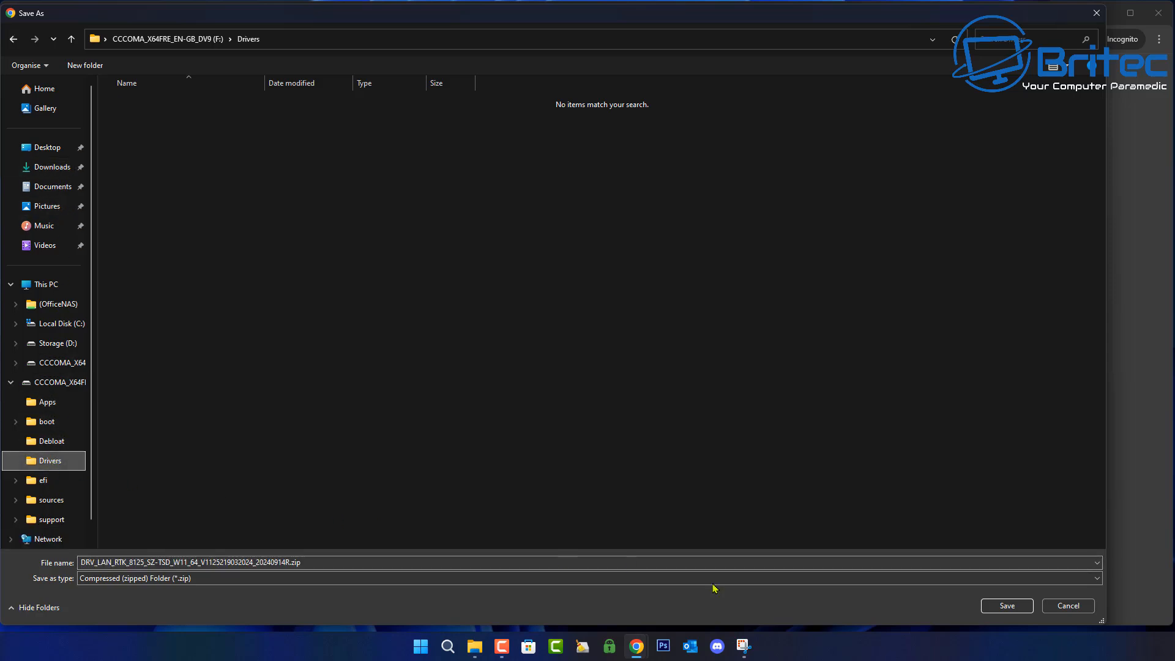
left_click(1004, 608)
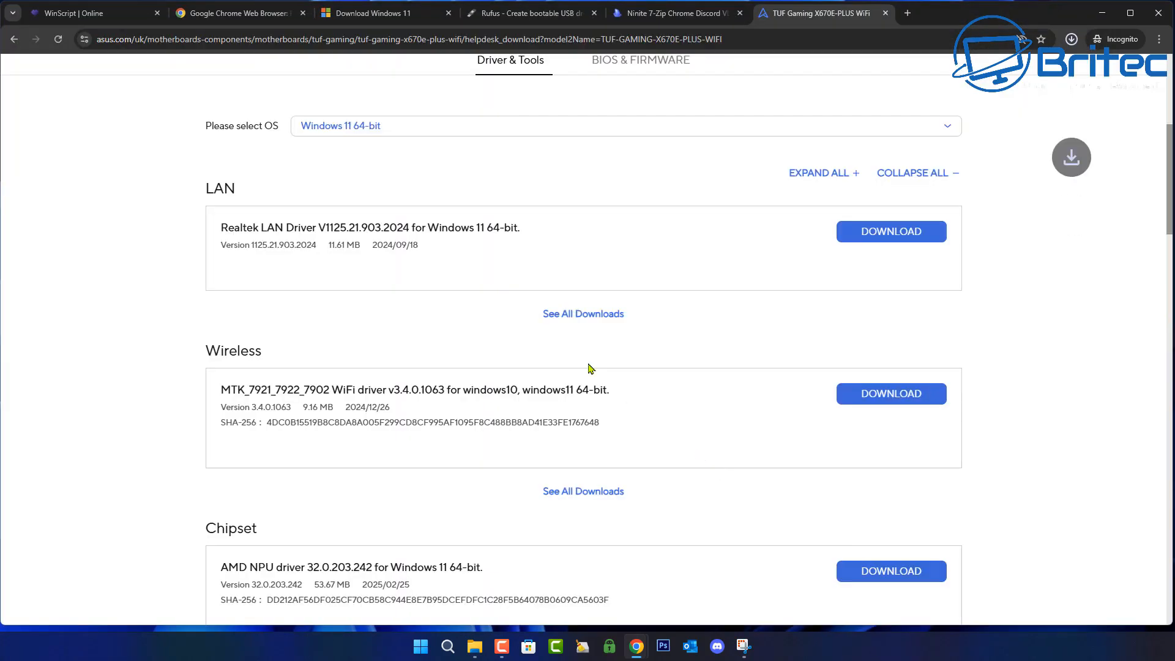
Download the MTK WiFi driver and the AMD NPU chipset driver into the USB drive's Drivers folder.
left_click(891, 395)
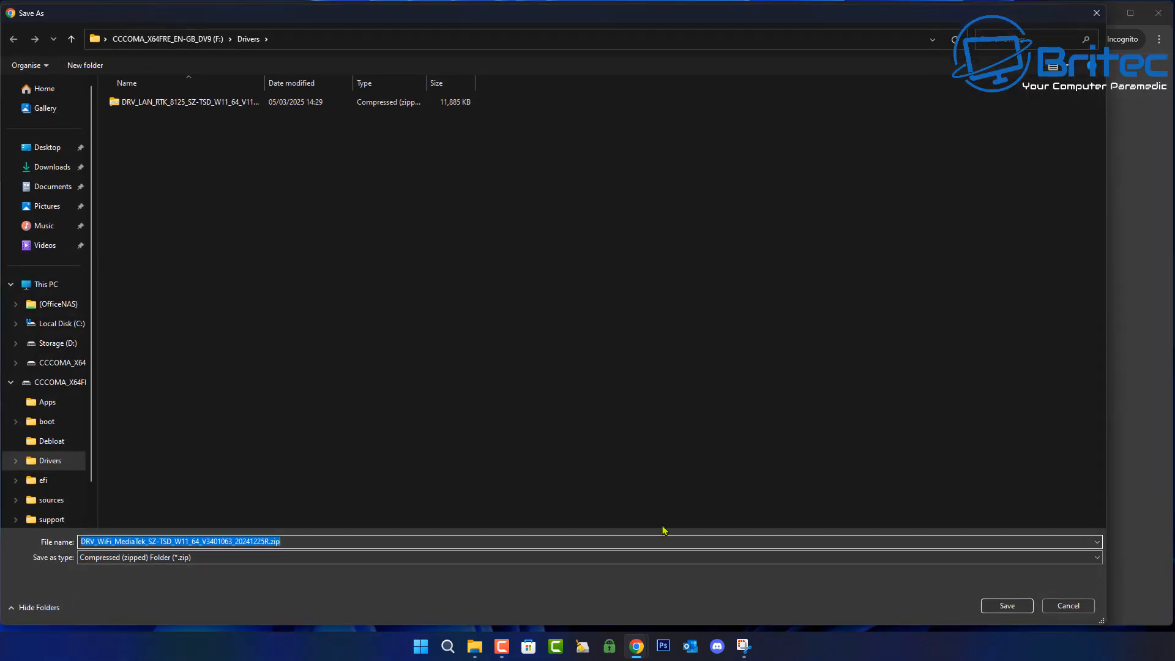
left_click(1008, 606)
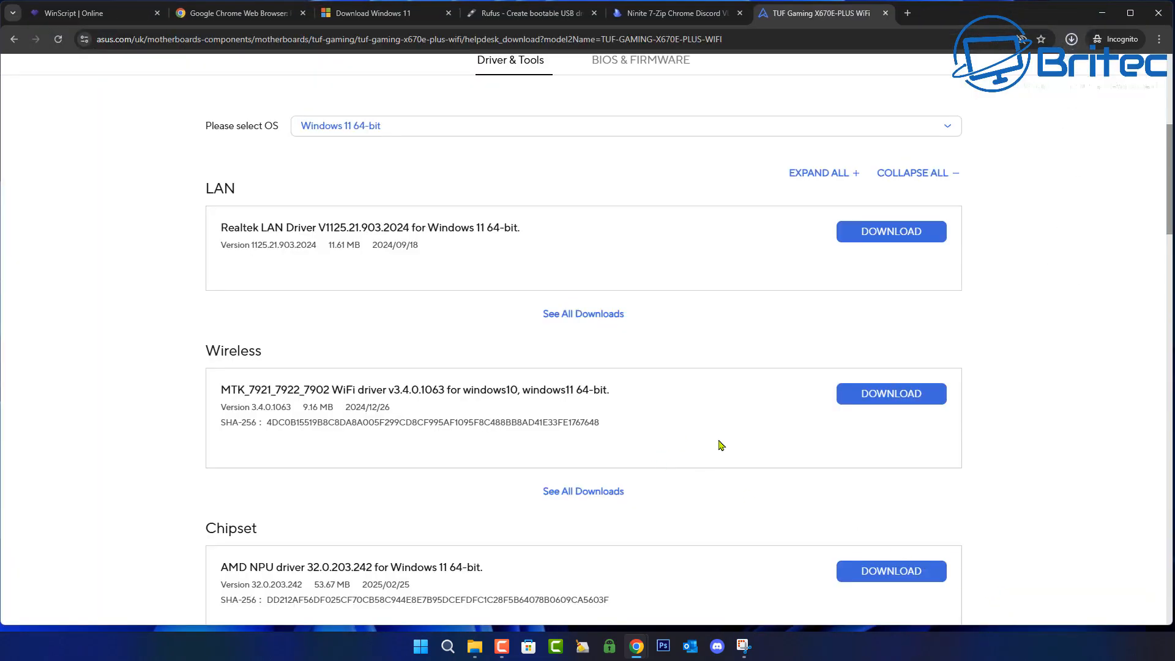
left_click(909, 571)
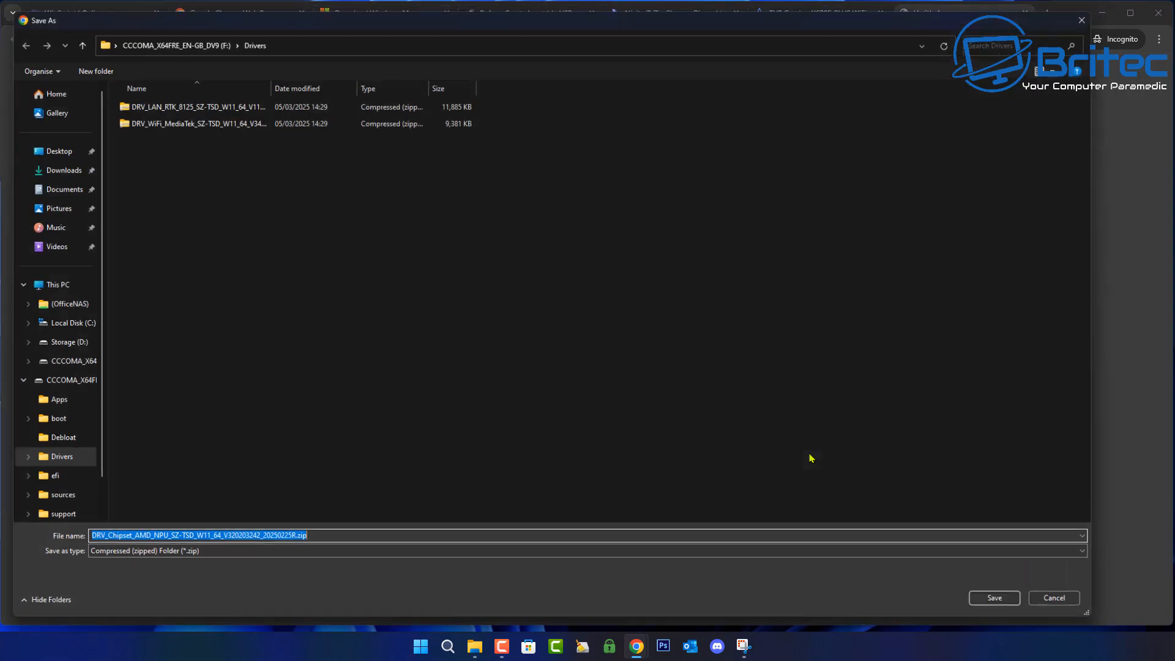
left_click(1002, 607)
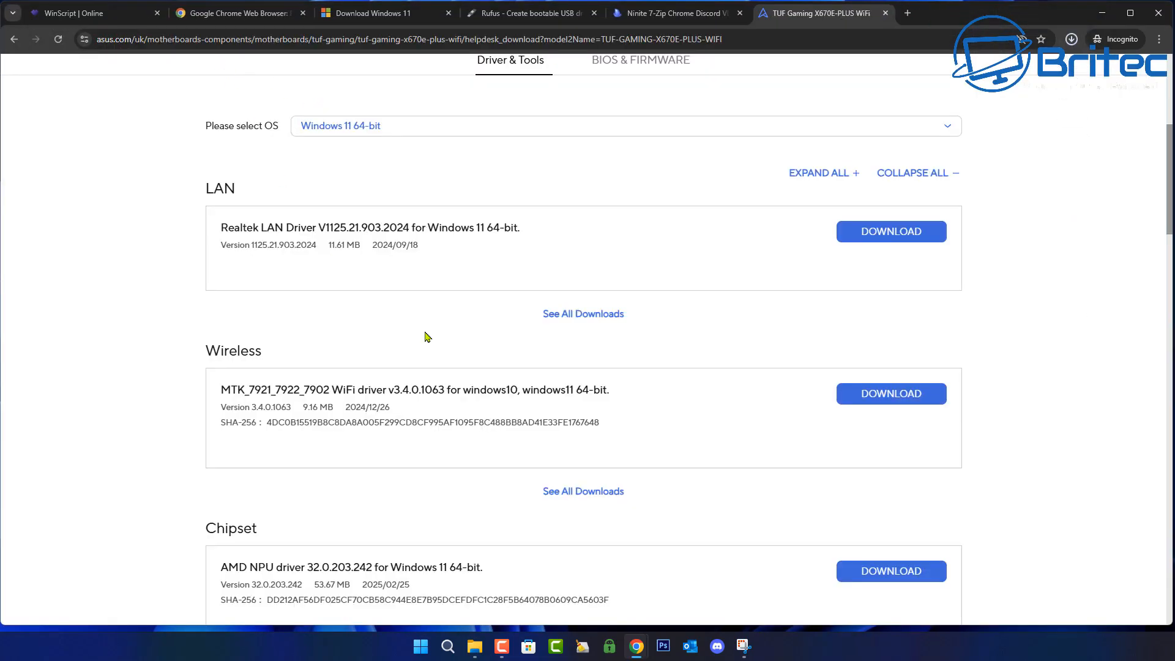
scroll(749, 538, "down", 4)
scroll(749, 541, "down", 2)
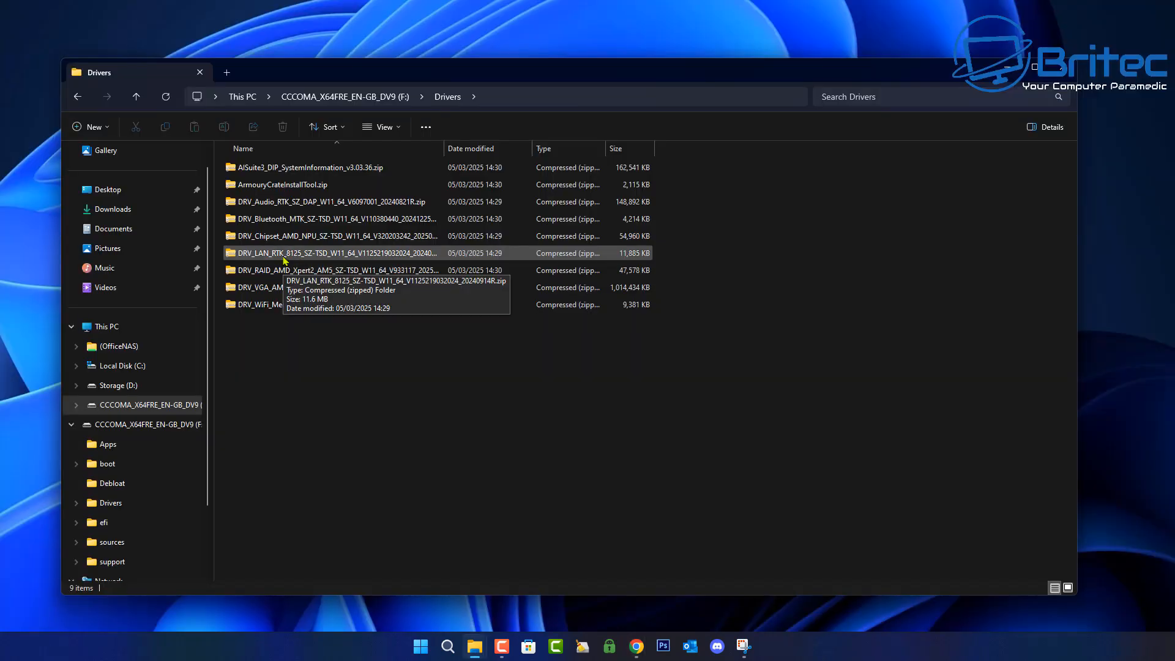
Extract the DRV_LAN_RTK_8125 zip archive in the USB drive's Drivers folder.
left_click(287, 261)
right_click(290, 261)
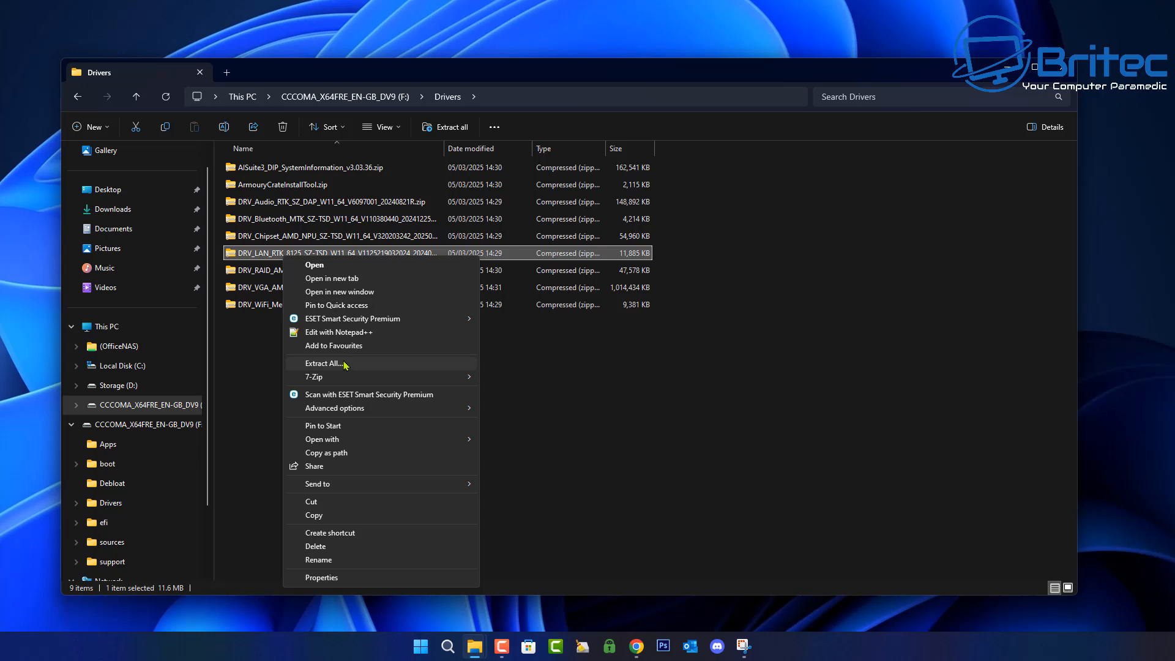
left_click(324, 364)
left_click(694, 331)
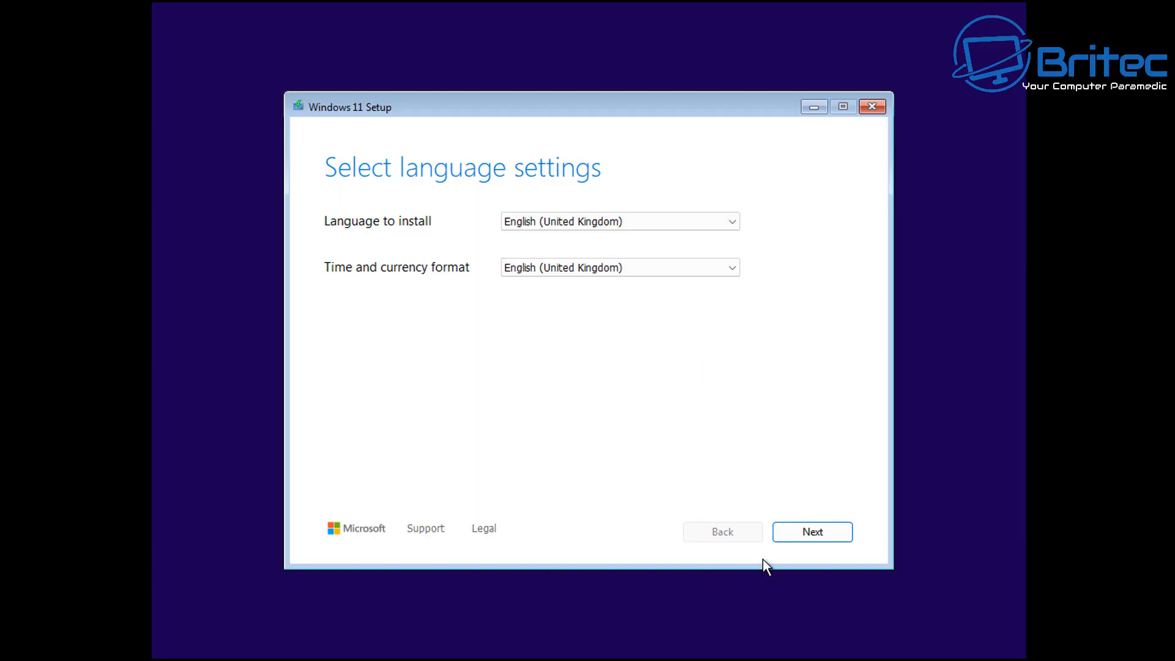
left_click(805, 538)
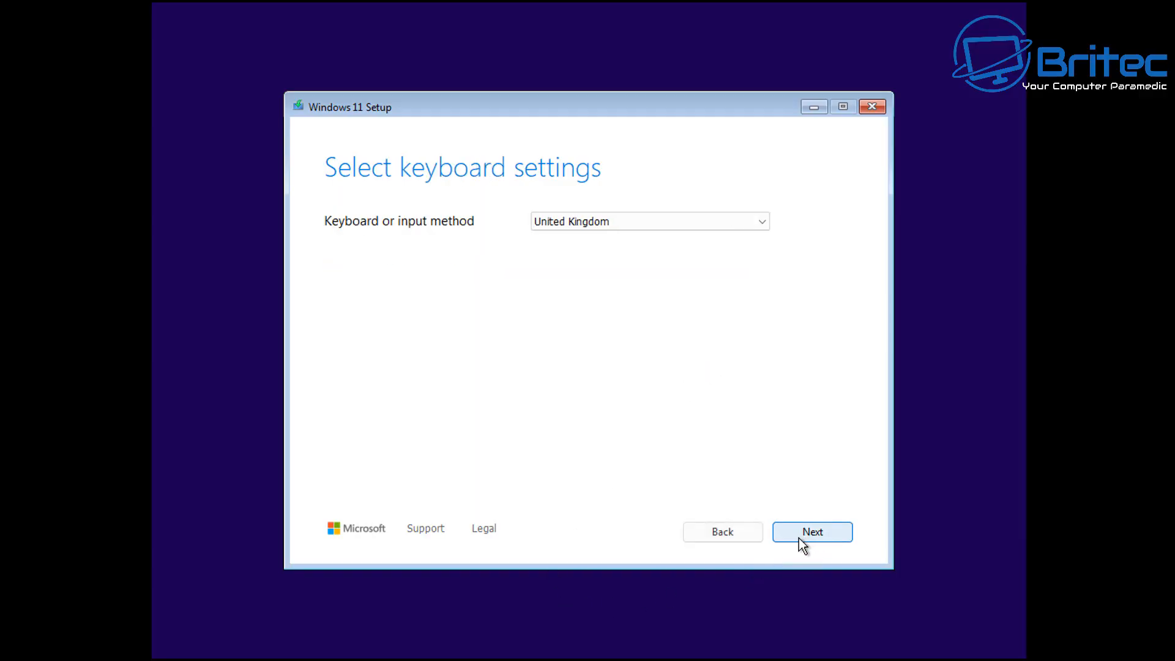
left_click(818, 541)
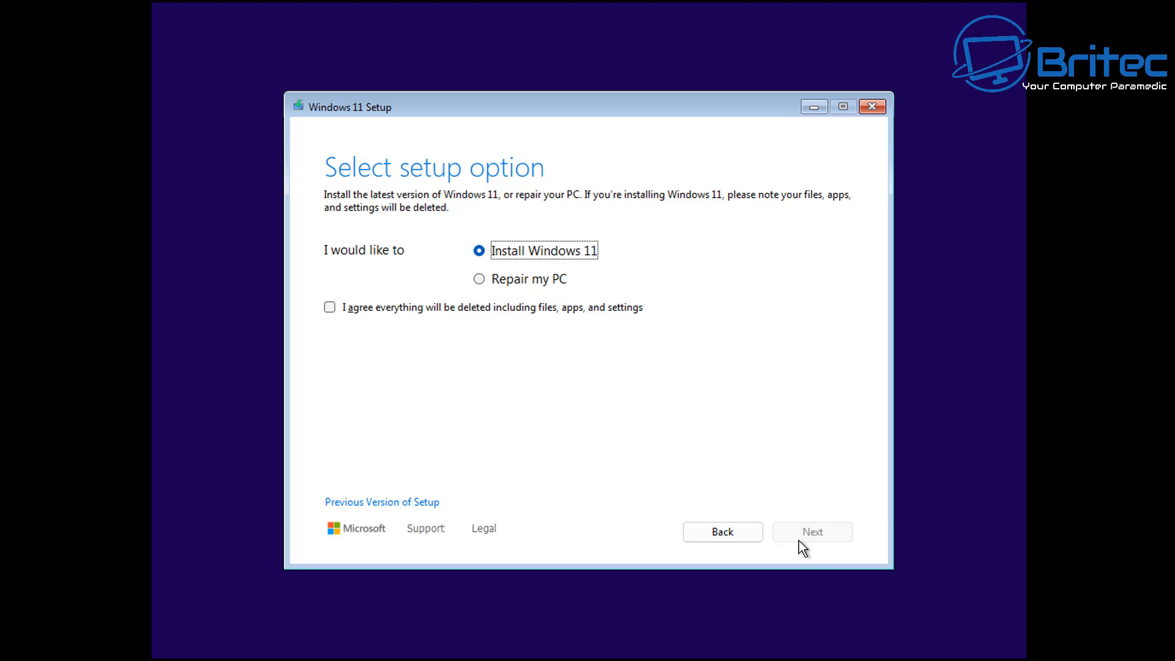
left_click(718, 533)
left_click(717, 533)
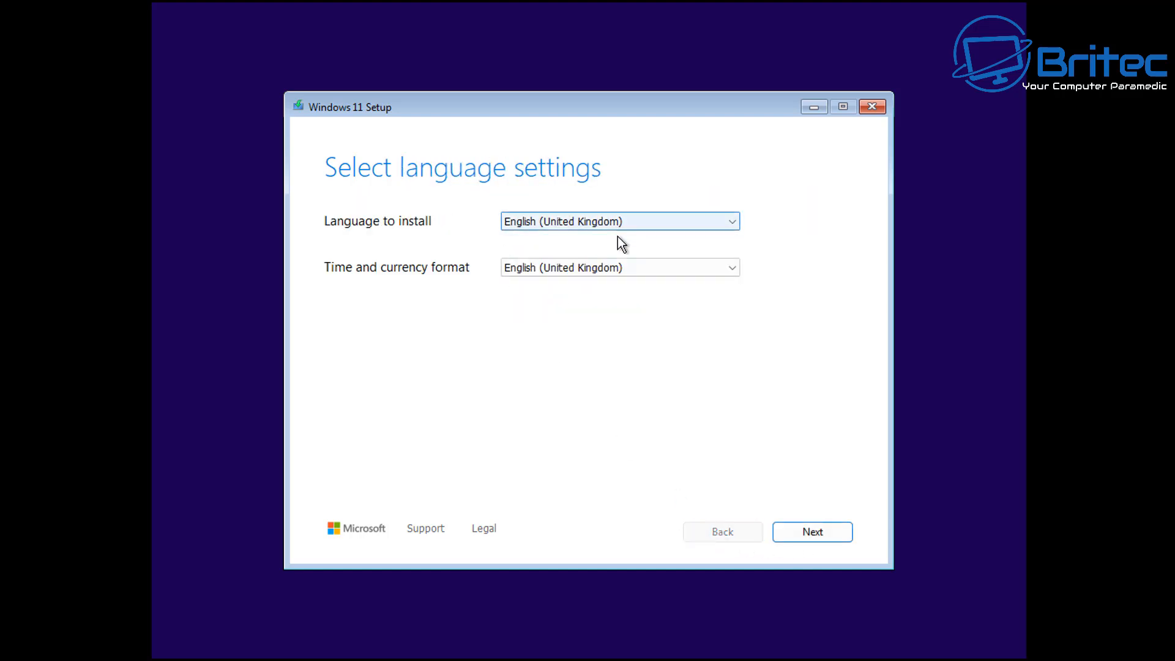
In Windows 11 Setup, set the time and currency format to English (world) and continue to the keyboard settings.
left_click(607, 267)
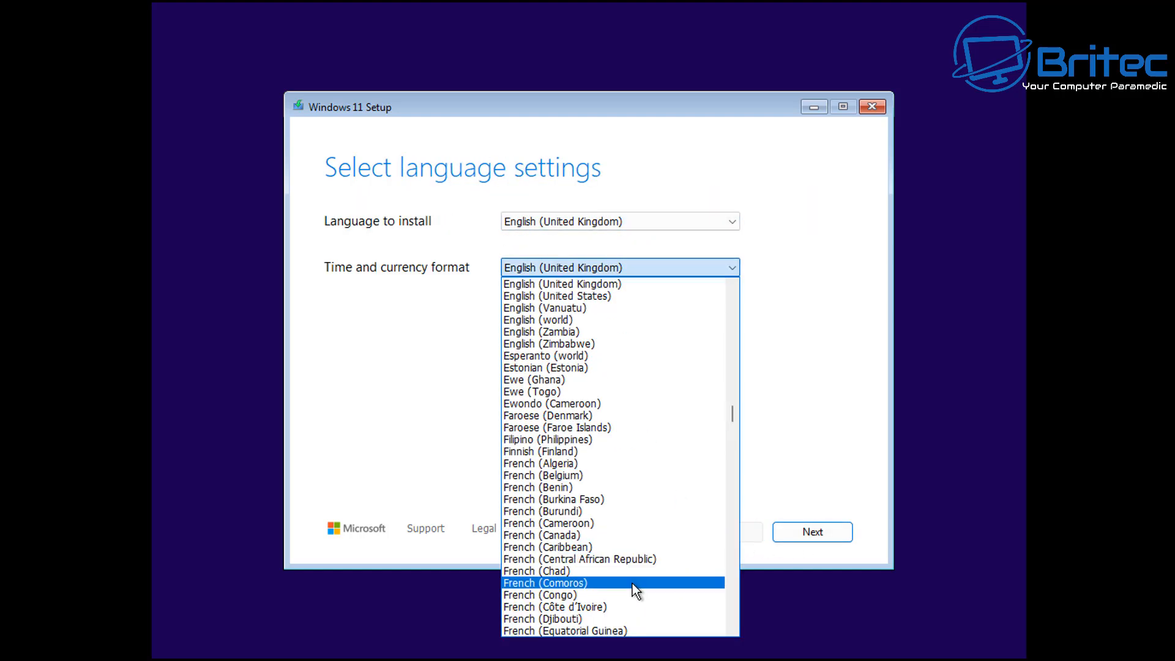
scroll(631, 582, "down", 3)
scroll(630, 579, "down", 9)
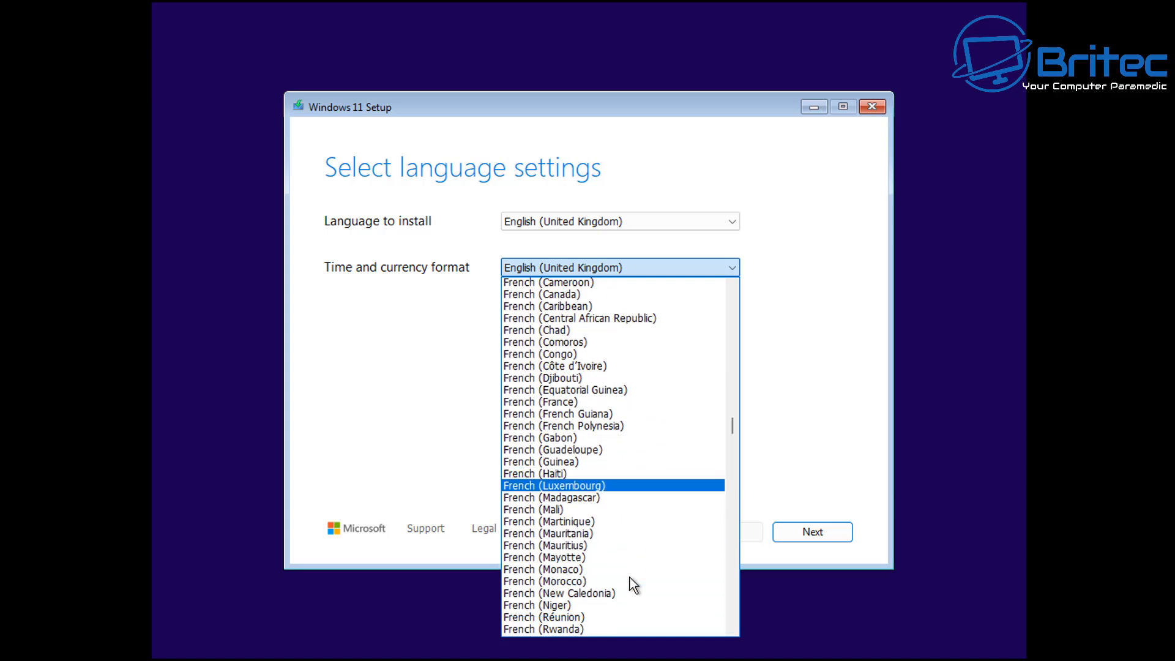
scroll(629, 576, "down", 3)
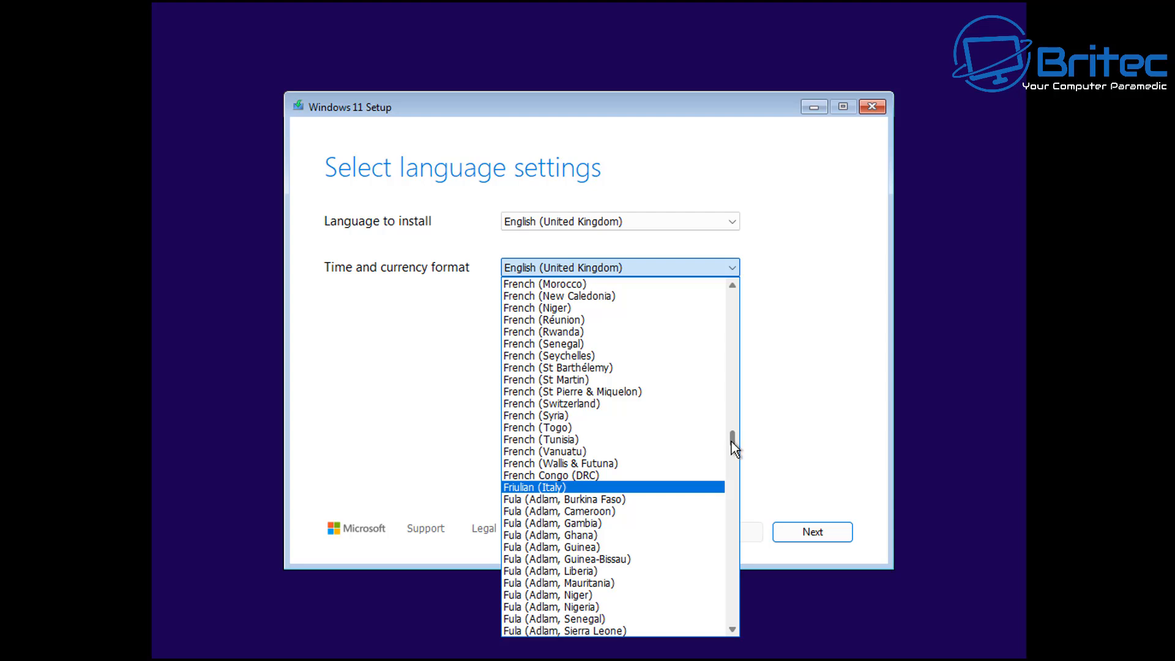
left_click_drag(731, 442, 701, 619)
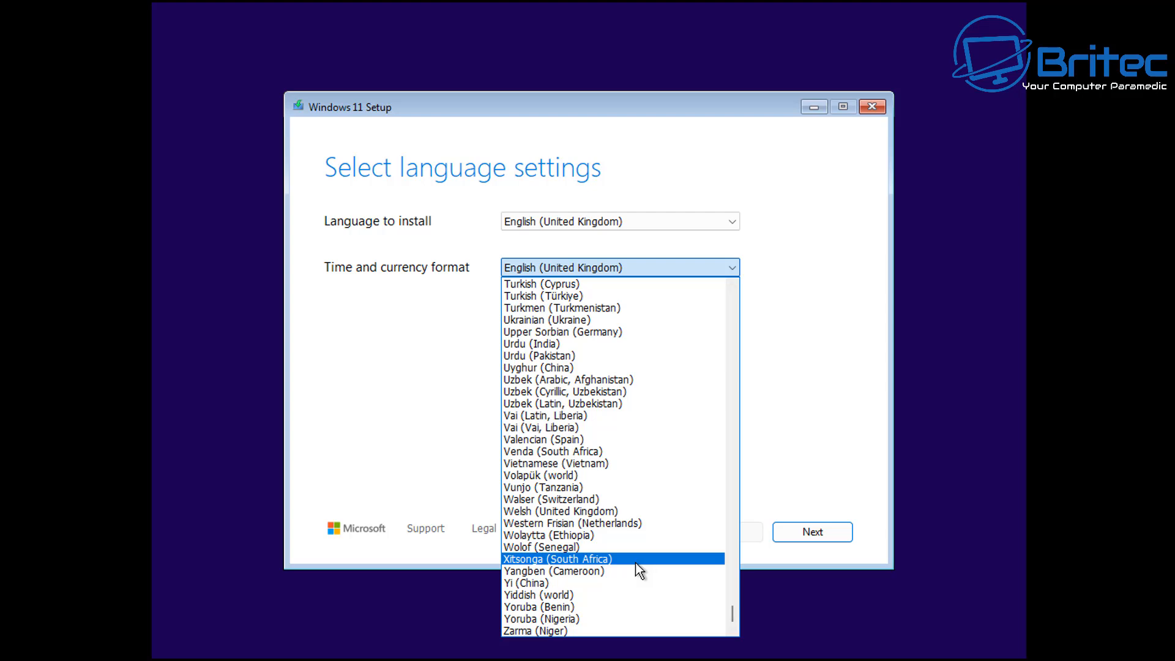
left_click_drag(733, 615, 747, 288)
scroll(586, 517, "down", 3)
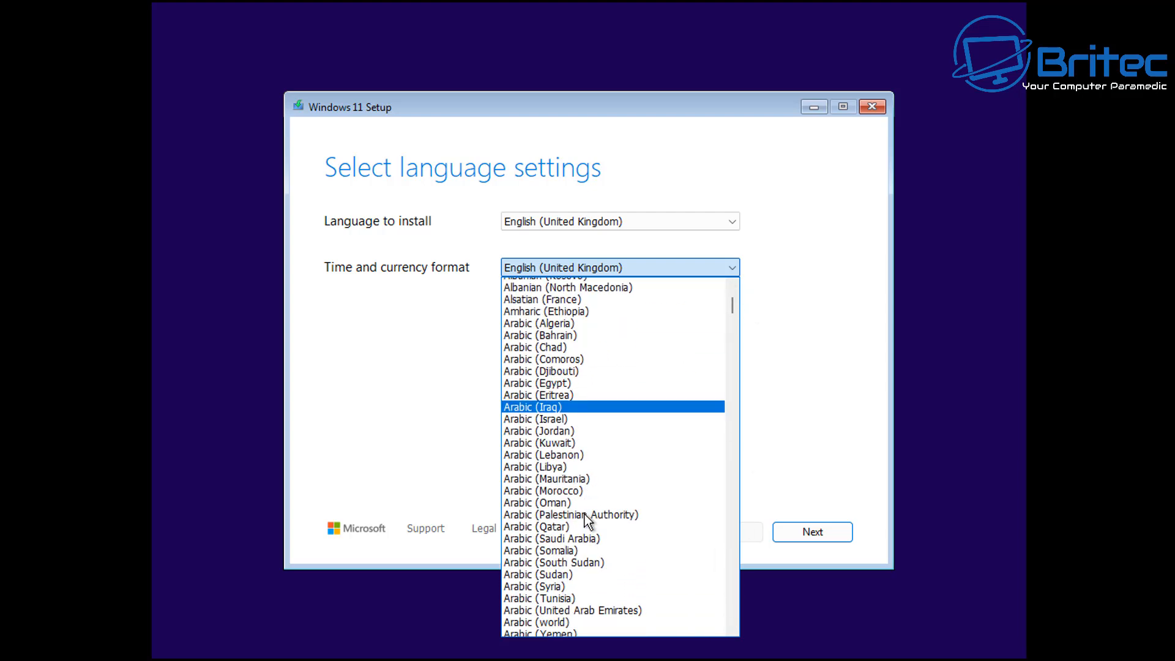
scroll(586, 518, "down", 10)
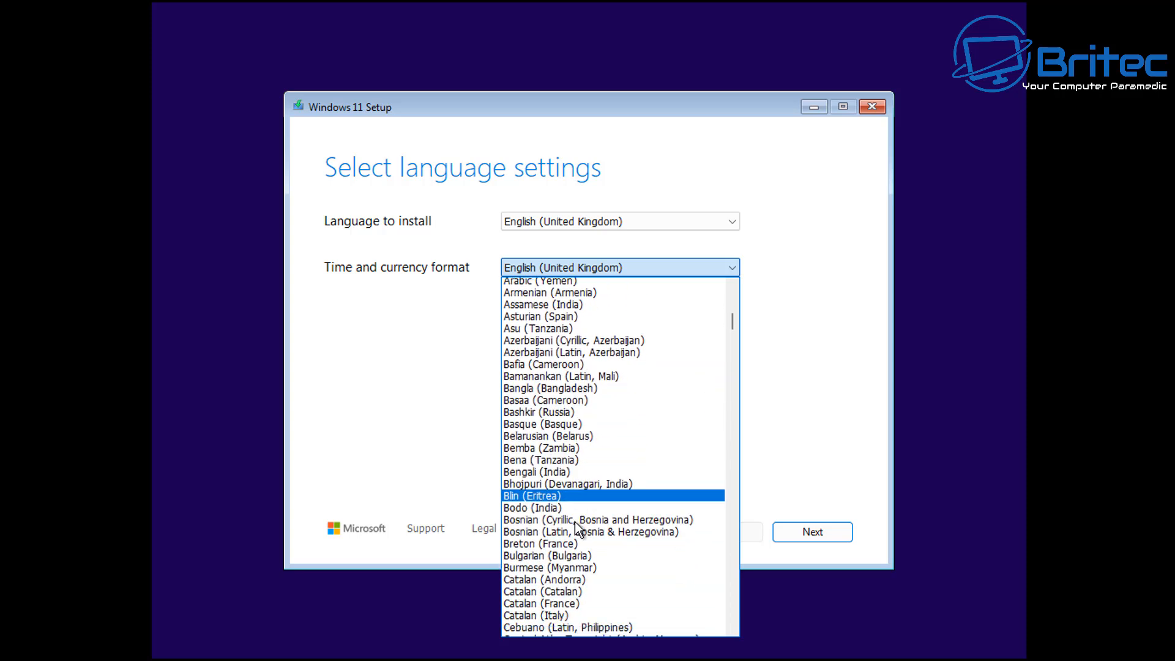
scroll(578, 551, "down", 20)
left_click(577, 594)
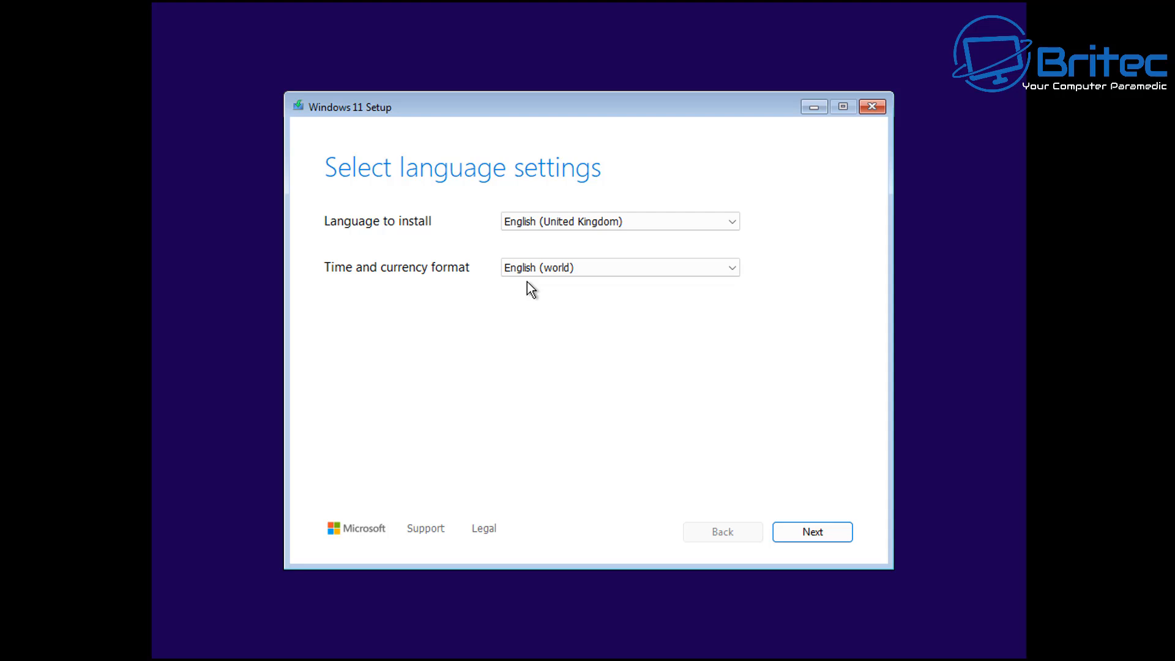
left_click(814, 532)
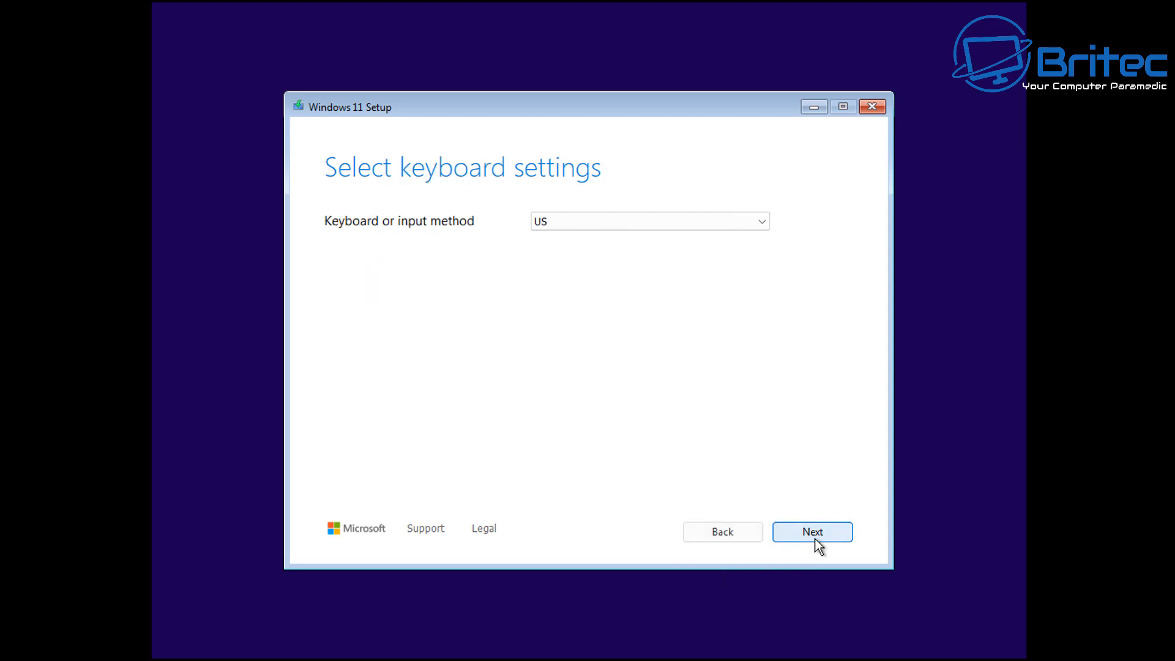
Set the keyboard or input method to United Kingdom Extended and continue to the setup options.
left_click(650, 222)
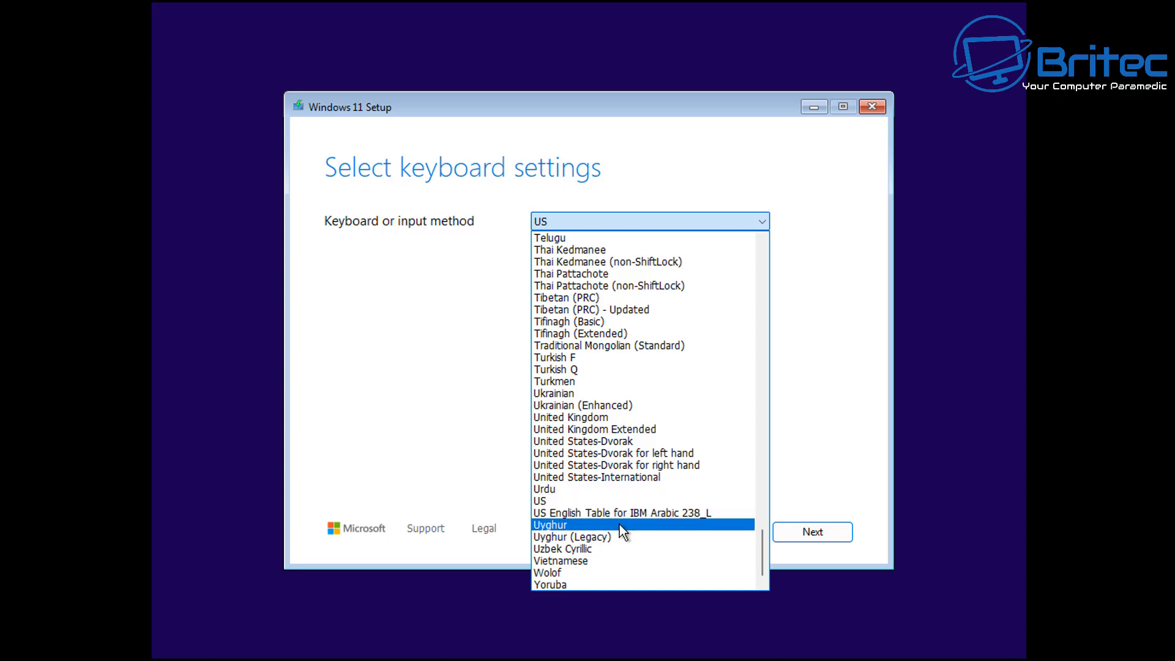
scroll(619, 523, "up", 3)
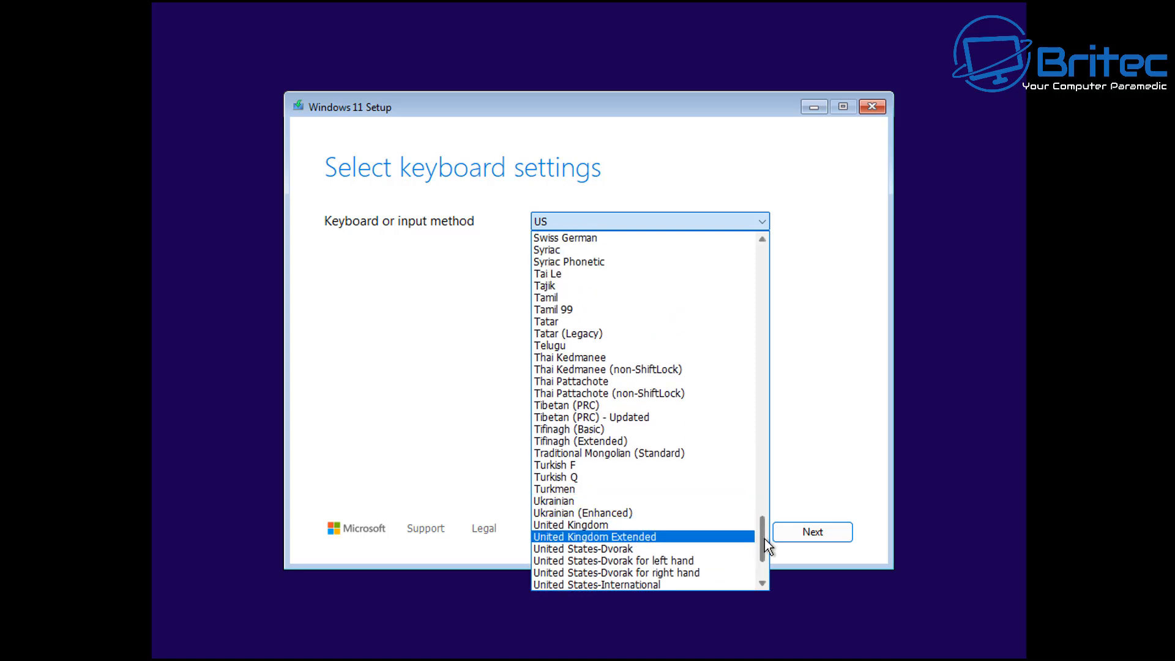
scroll(765, 539, "down", 3)
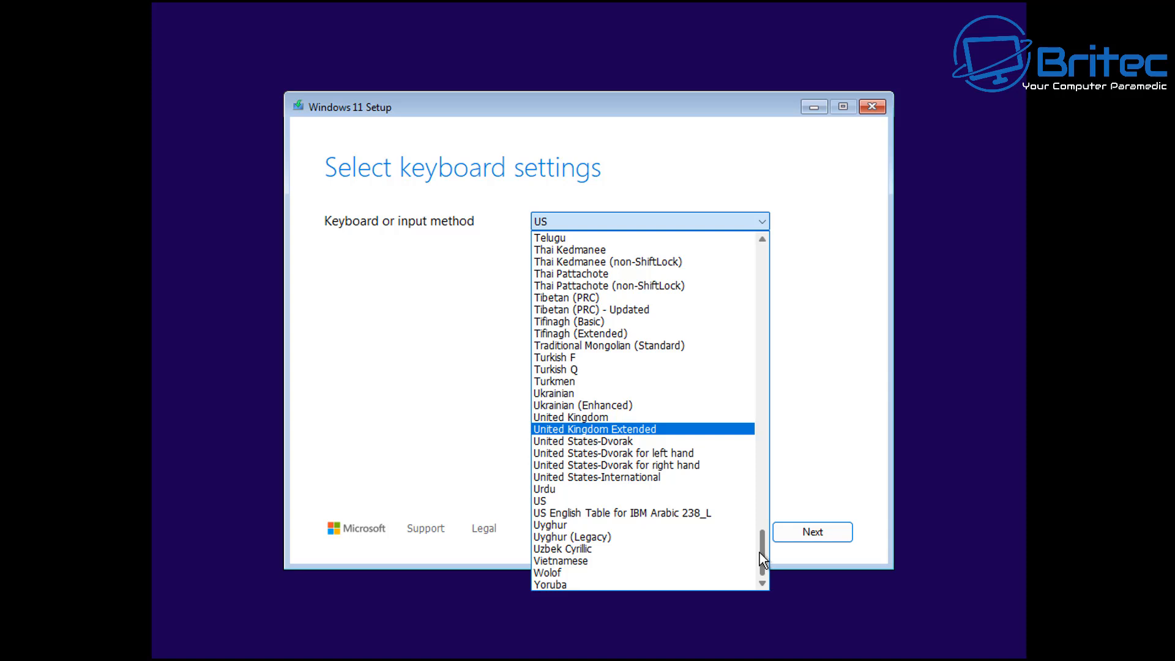
left_click(585, 429)
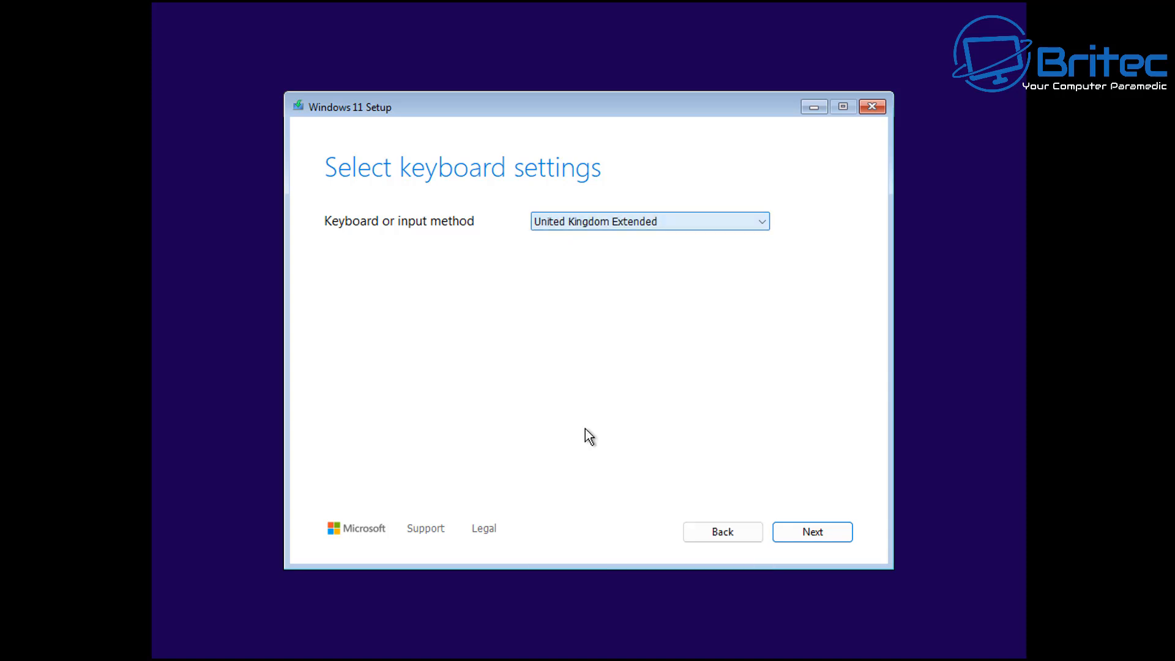
left_click(802, 533)
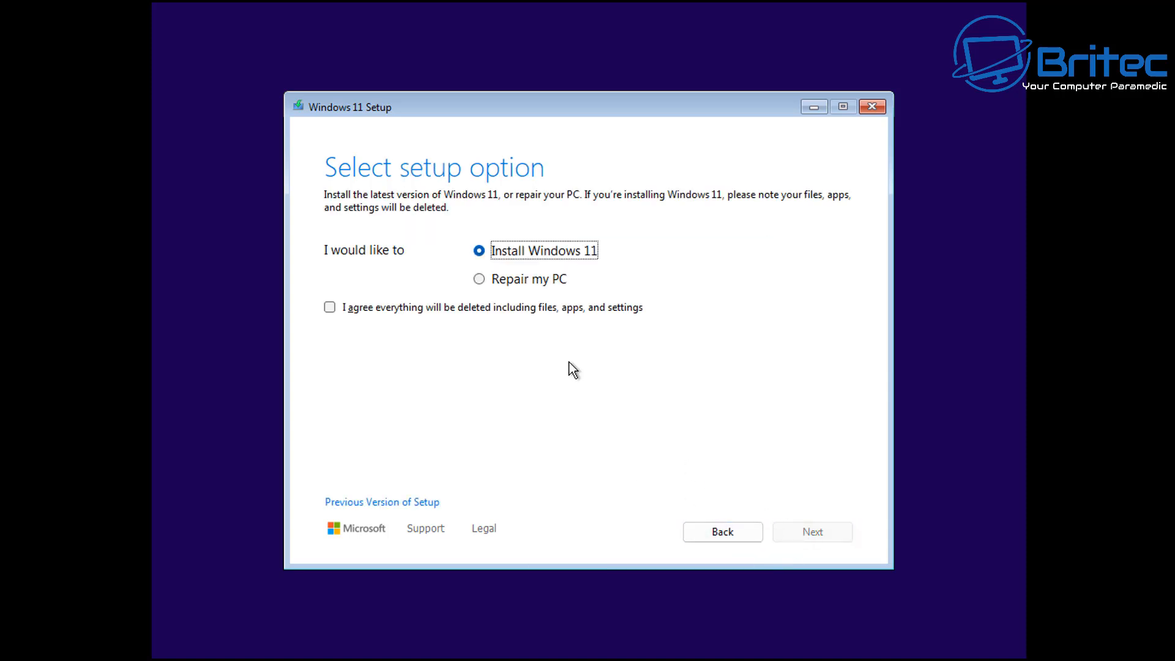
Agree to delete everything for the Windows 11 installation and proceed without a product key.
left_click(381, 310)
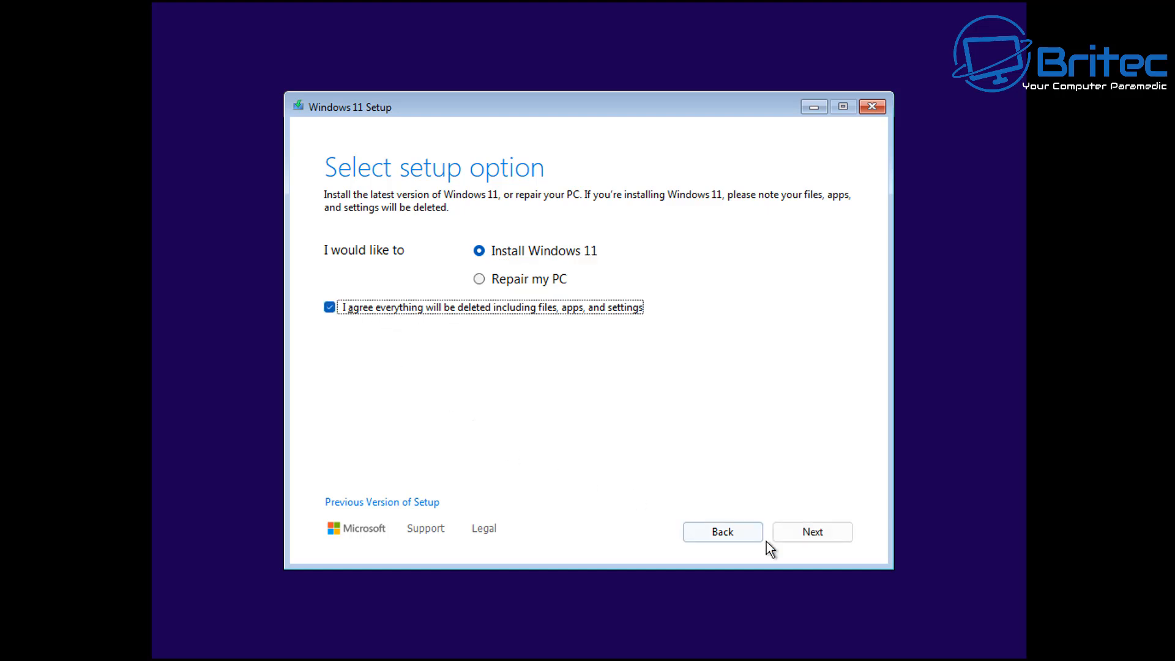
left_click(809, 538)
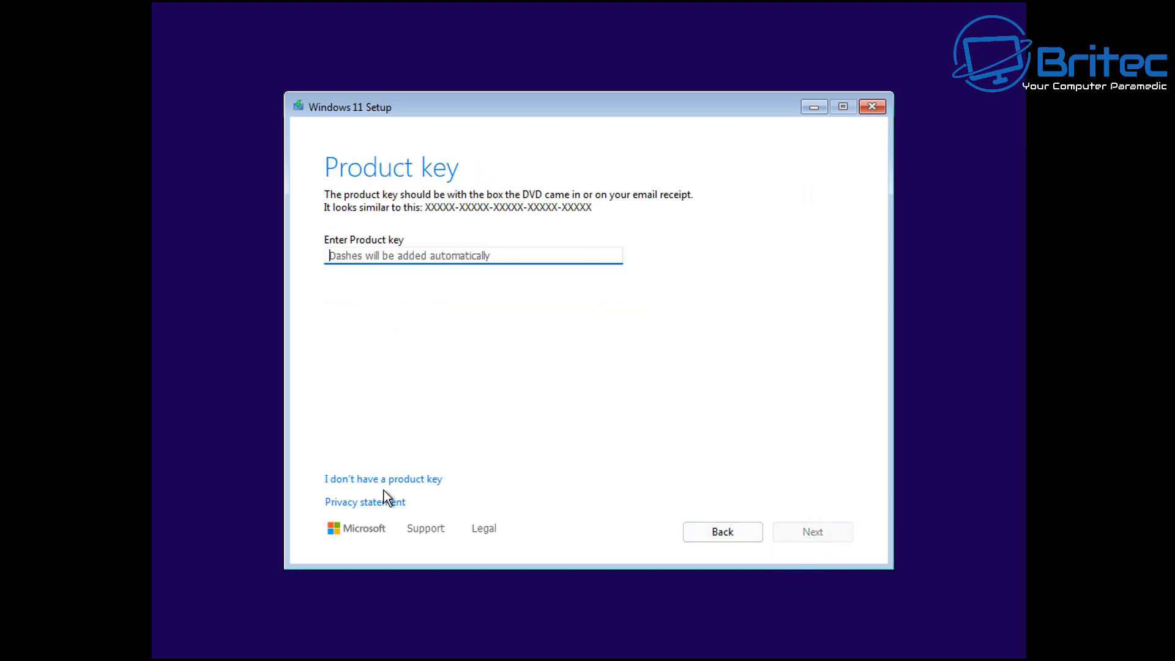
left_click(393, 480)
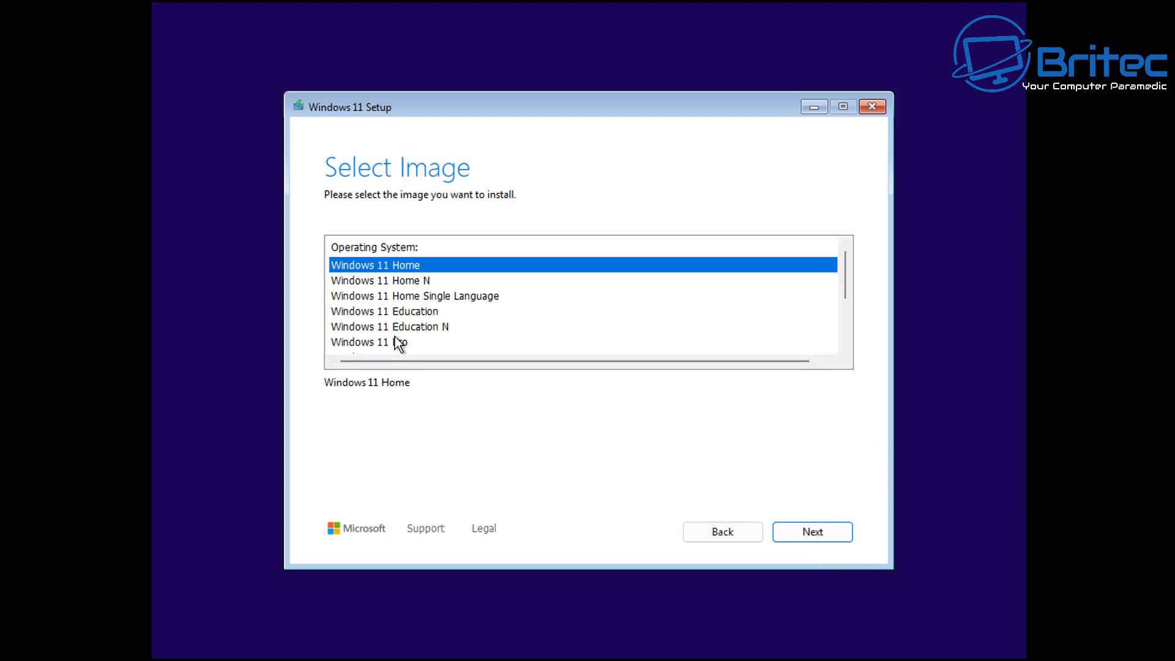
Choose Windows 11 Pro as the image to install and accept the licence terms.
left_click(394, 340)
left_click(808, 531)
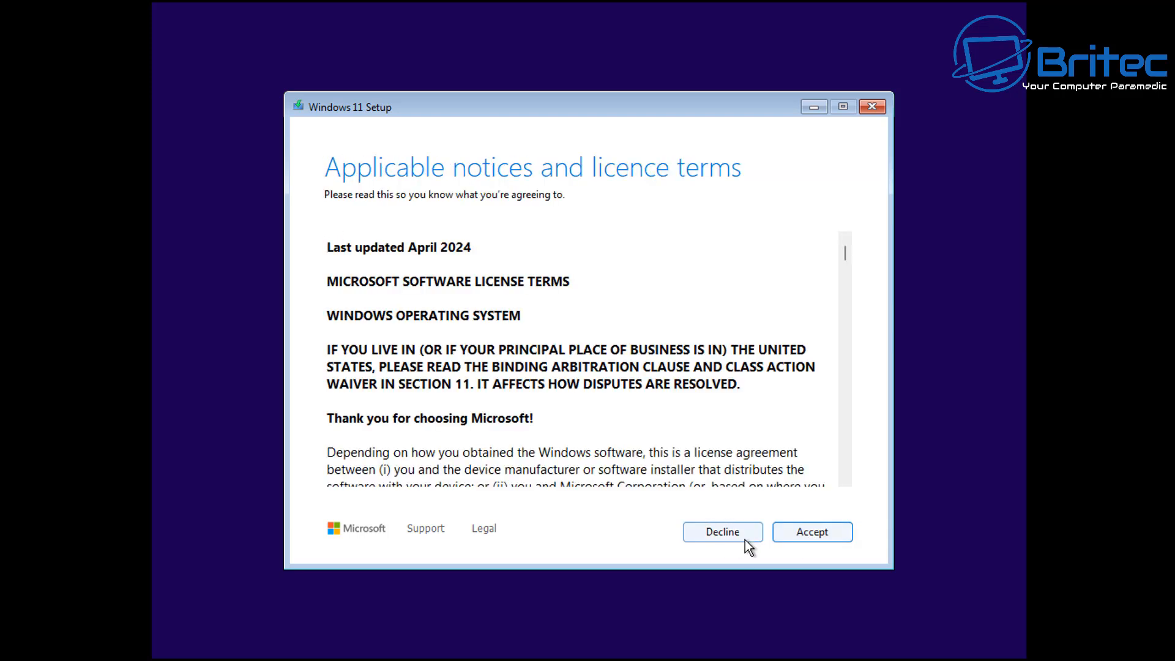
left_click(812, 532)
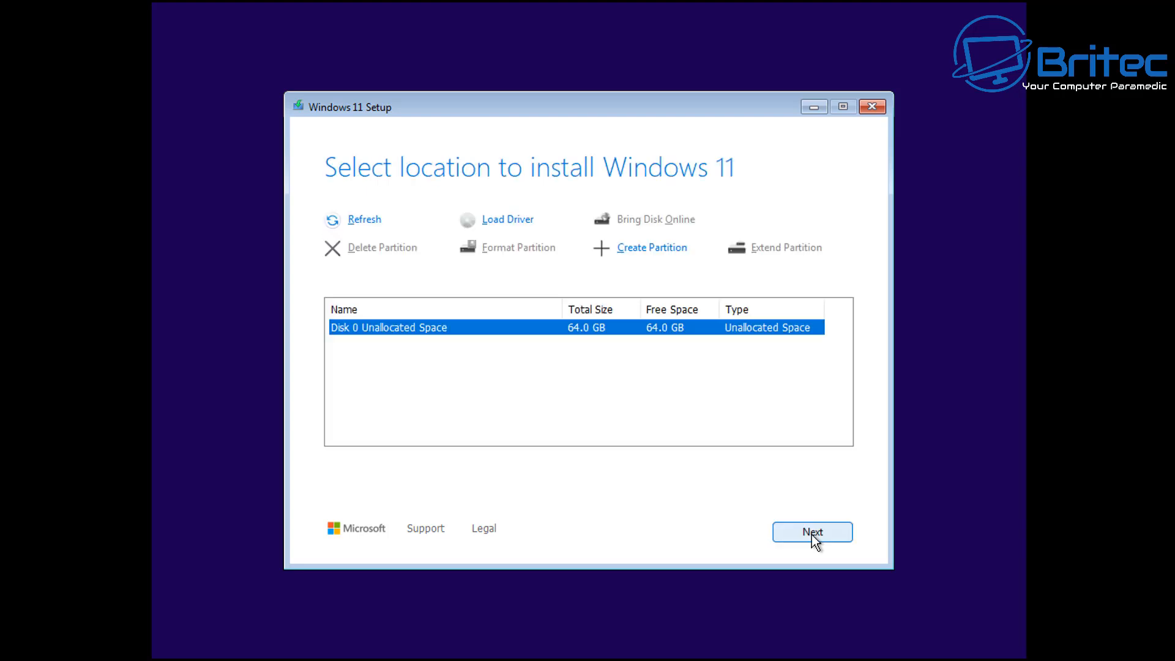
Use Load Driver to browse the installation drive's Drivers folder down to the Realtek LAN driver's WIN11 folder.
left_click(511, 222)
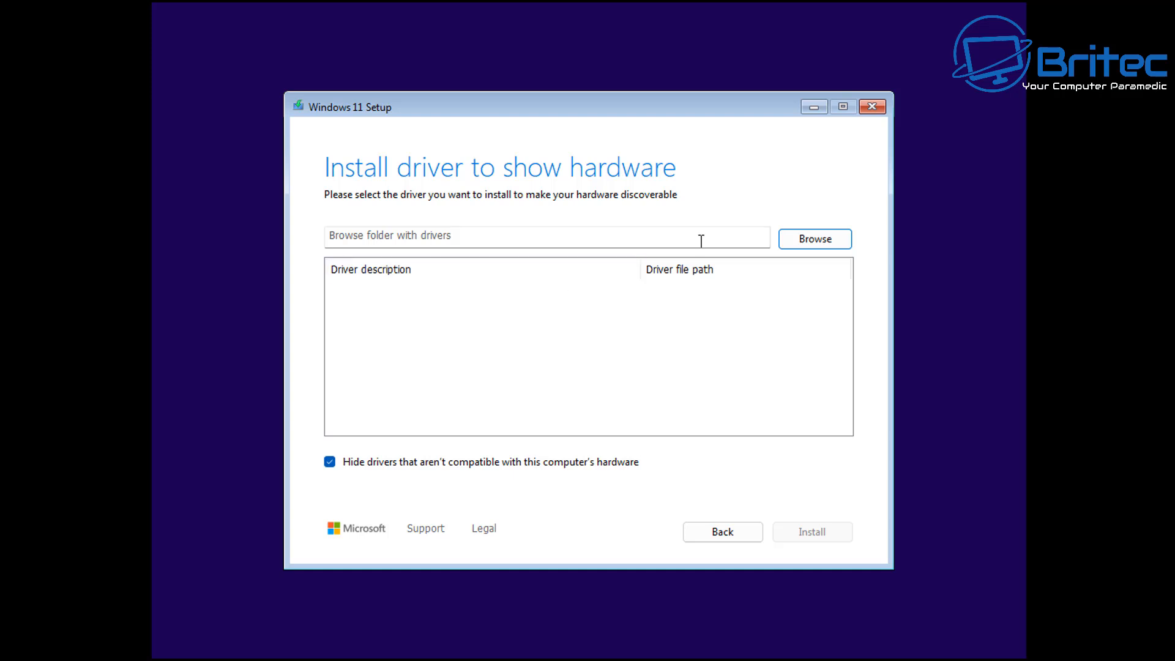
left_click(818, 241)
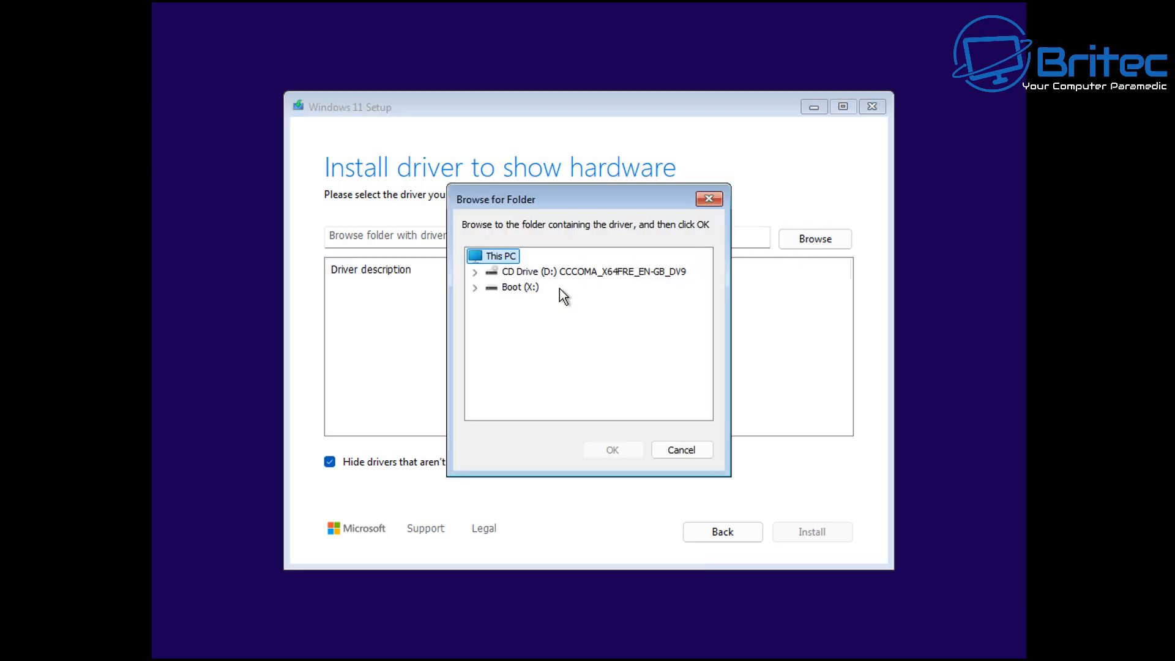
left_click(581, 273)
left_click(473, 273)
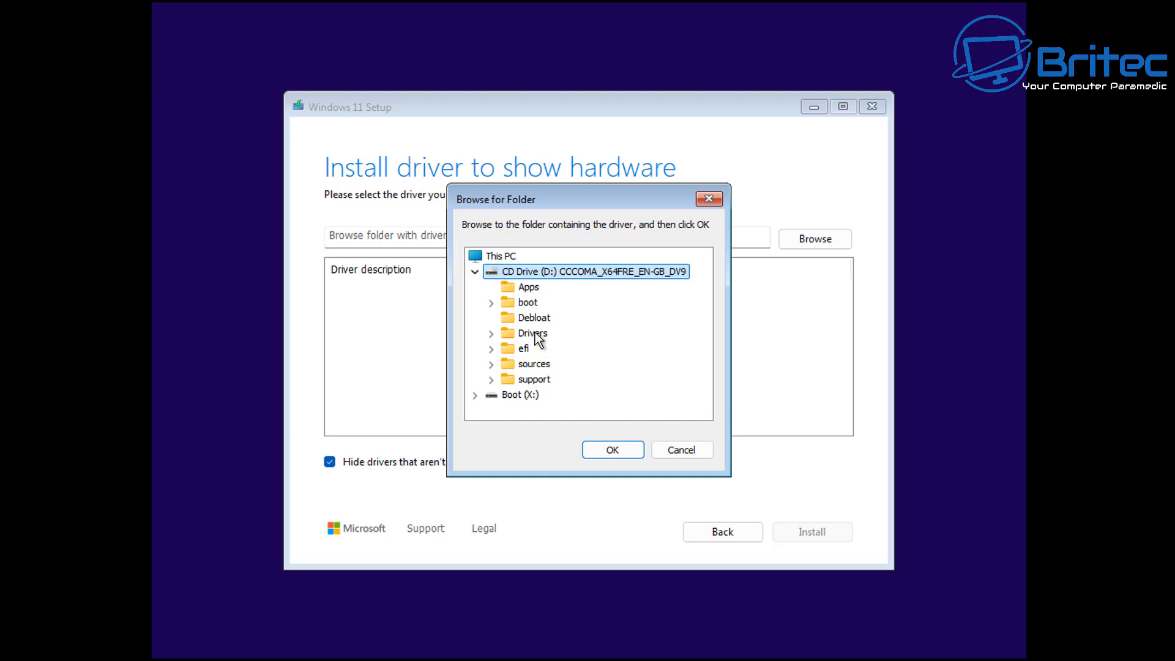
left_click(491, 333)
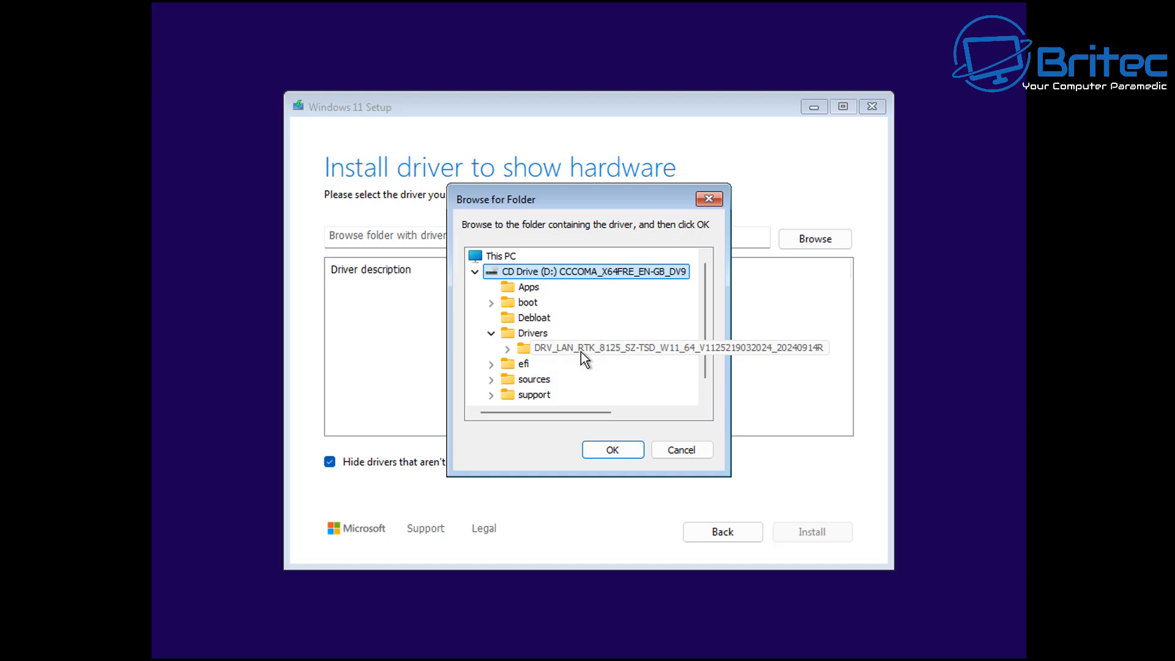
double_click(553, 349)
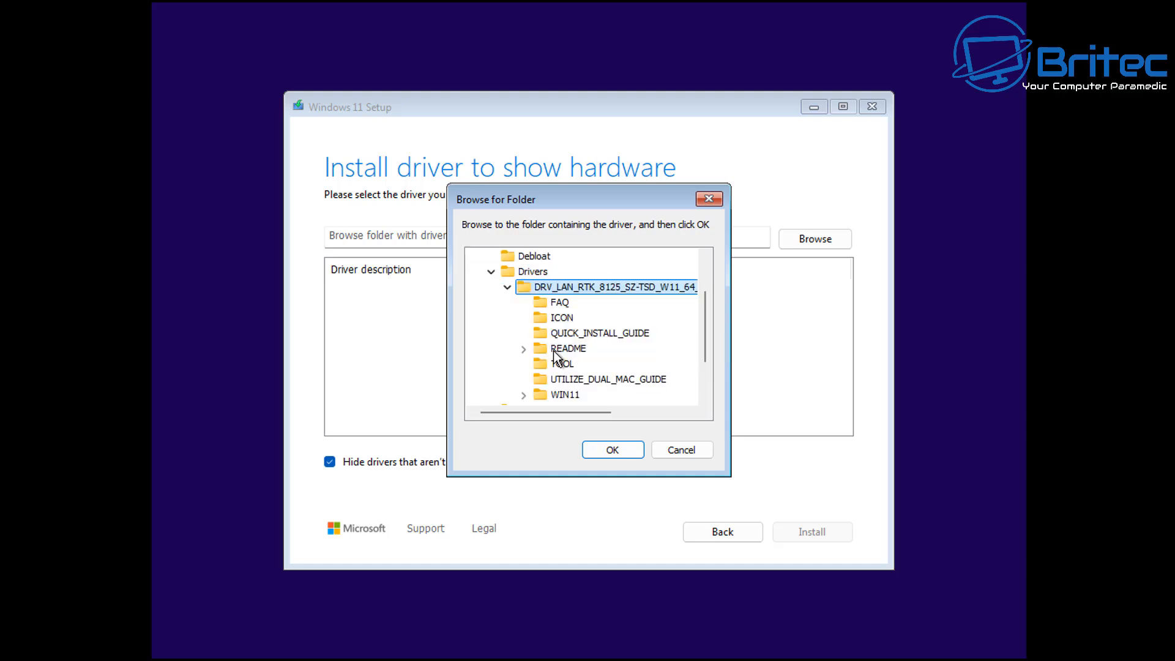
double_click(565, 396)
scroll(607, 373, "down", 1)
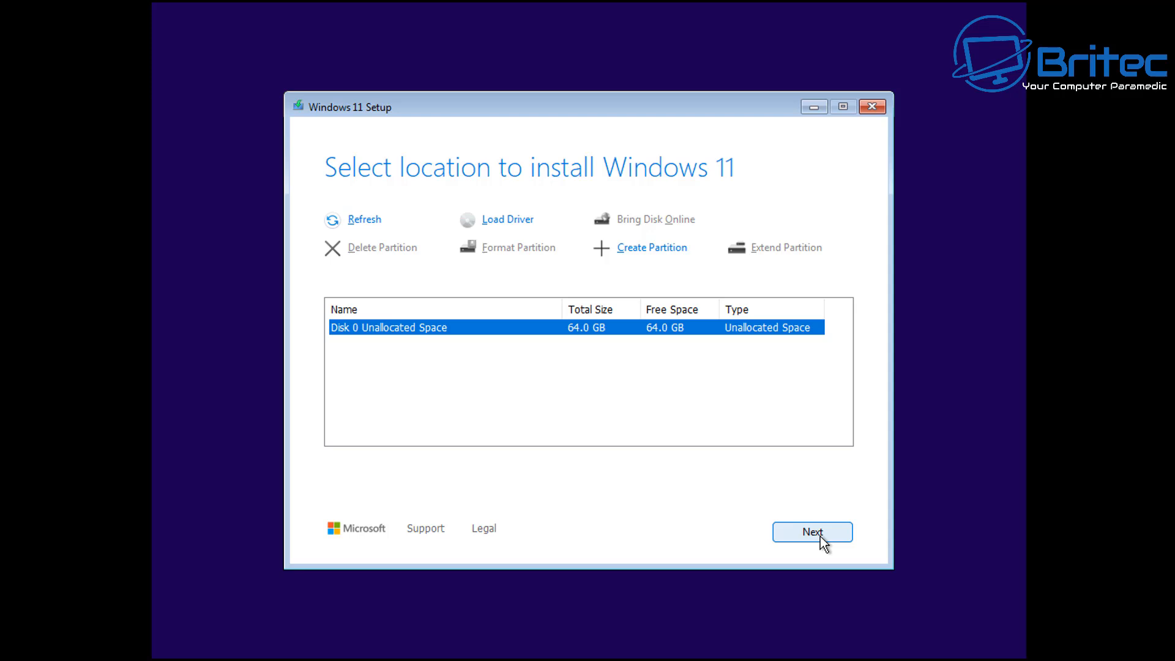
Confirm Disk 0 Unallocated Space as the Windows 11 installation location.
left_click(814, 532)
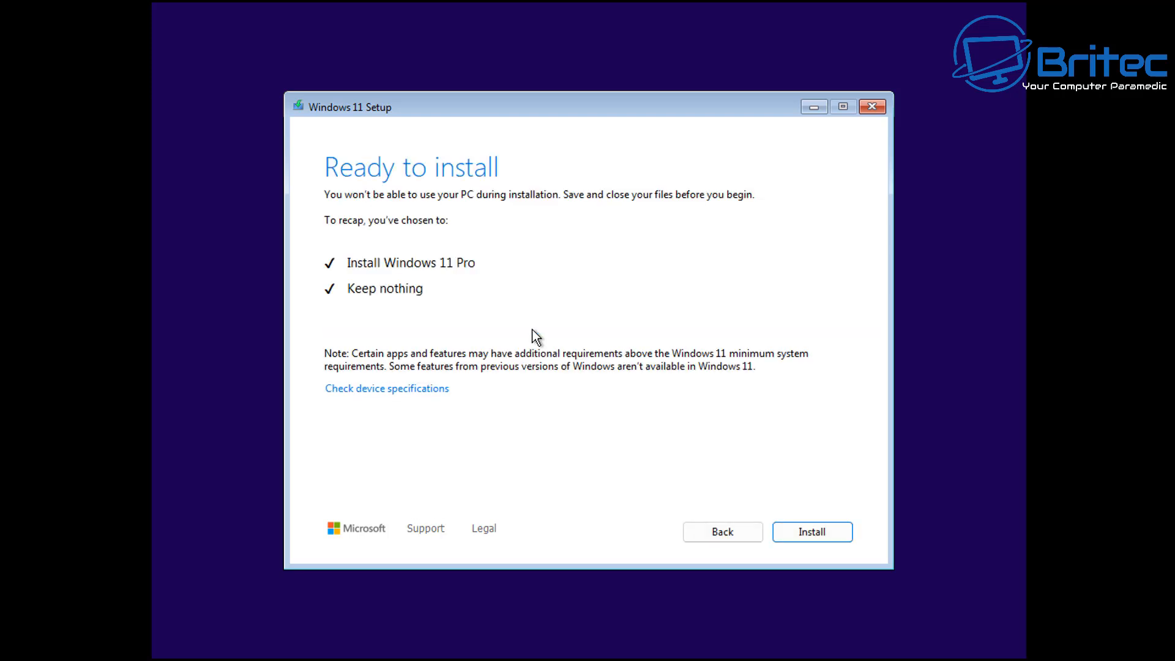
Start the Windows 11 Pro installation with nothing kept.
left_click(817, 534)
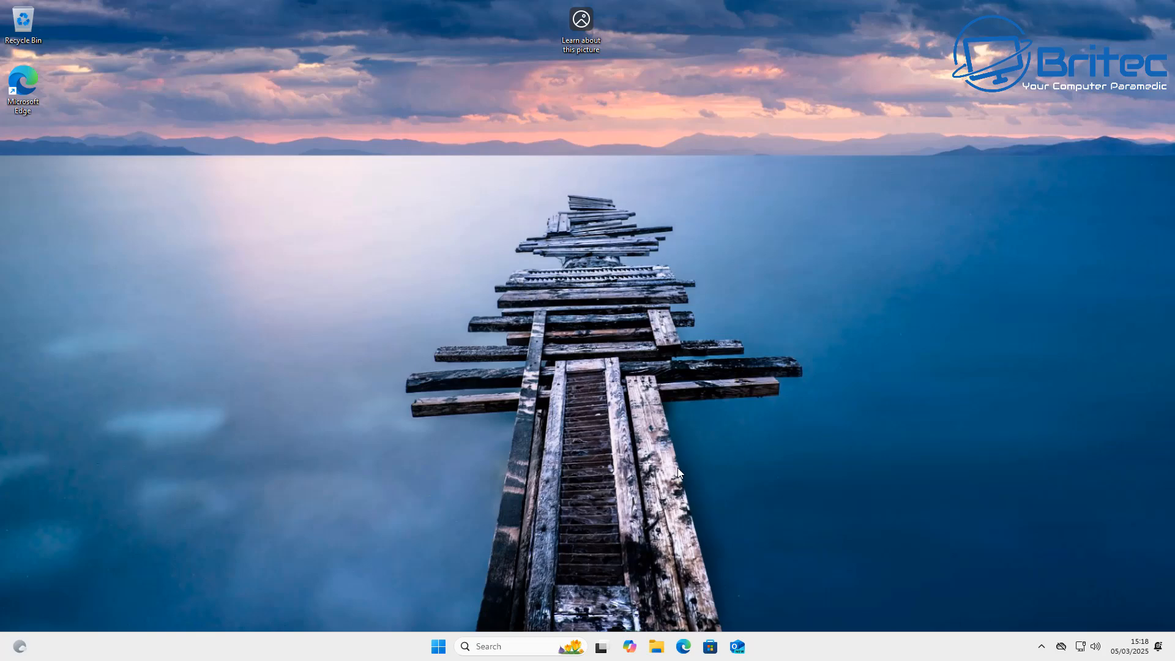
Open the Apps folder on the DVD Drive (D:) installation media and show its installers as extra large icons.
left_click(657, 650)
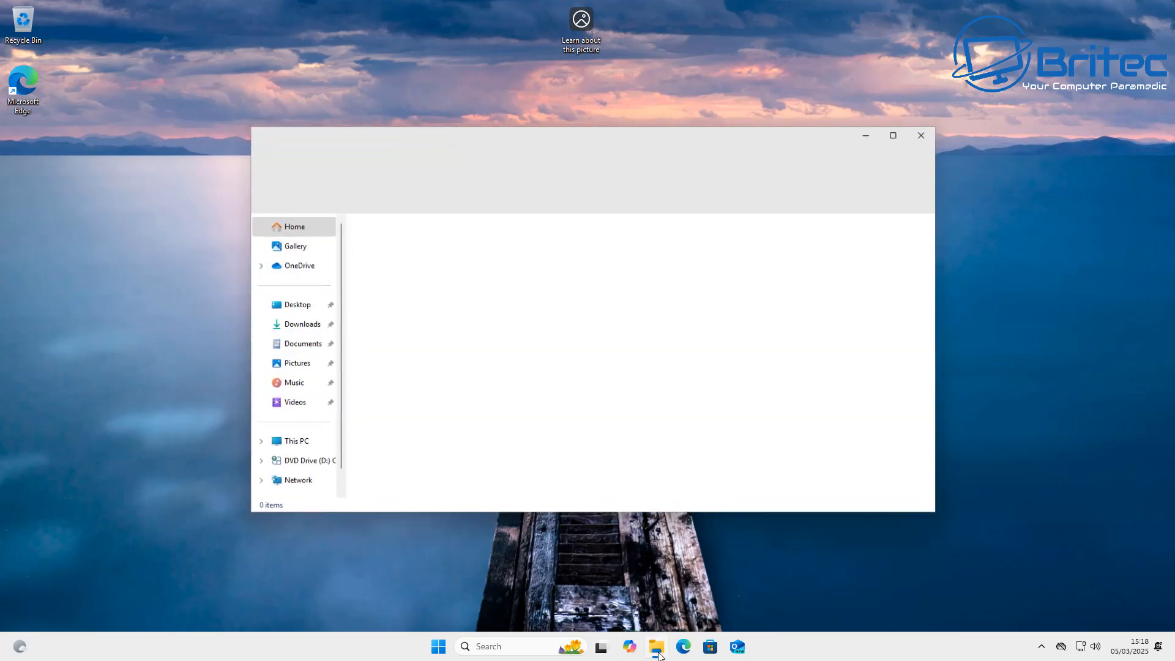
left_click(292, 442)
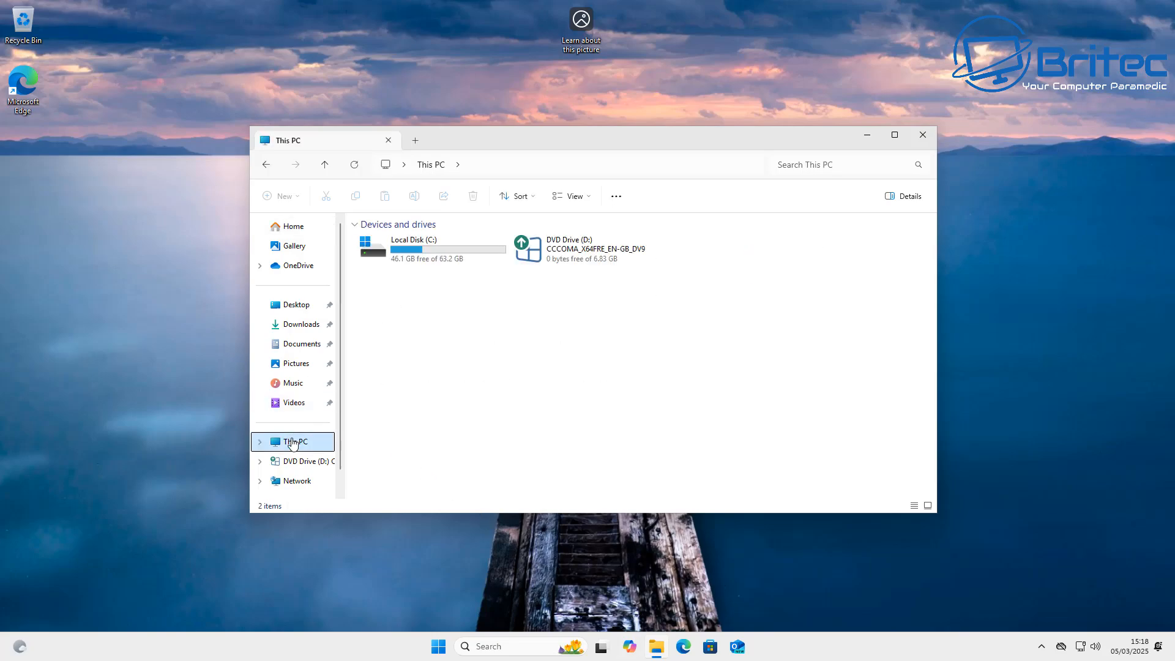
double_click(569, 248)
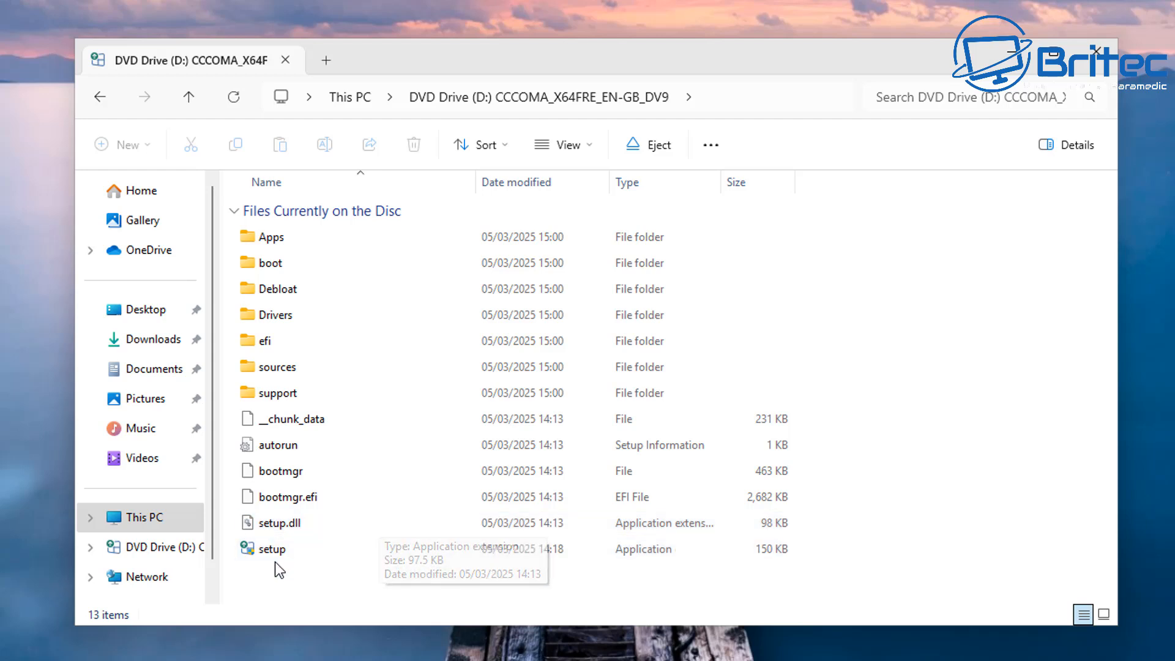
double_click(270, 244)
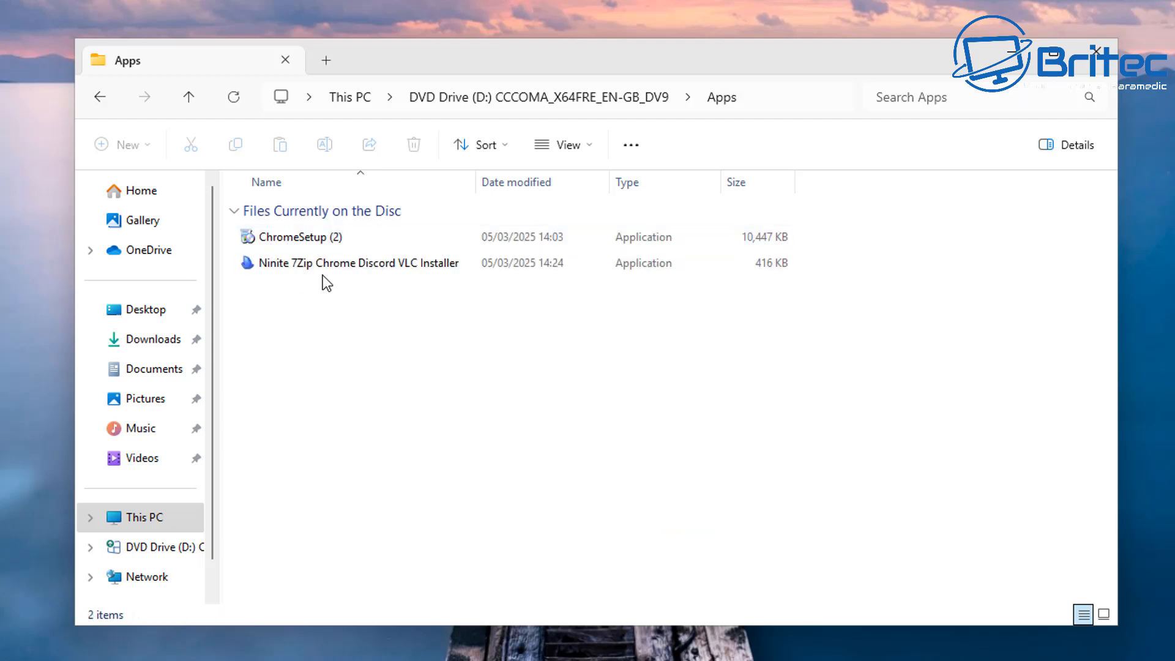
left_click(586, 153)
left_click(563, 192)
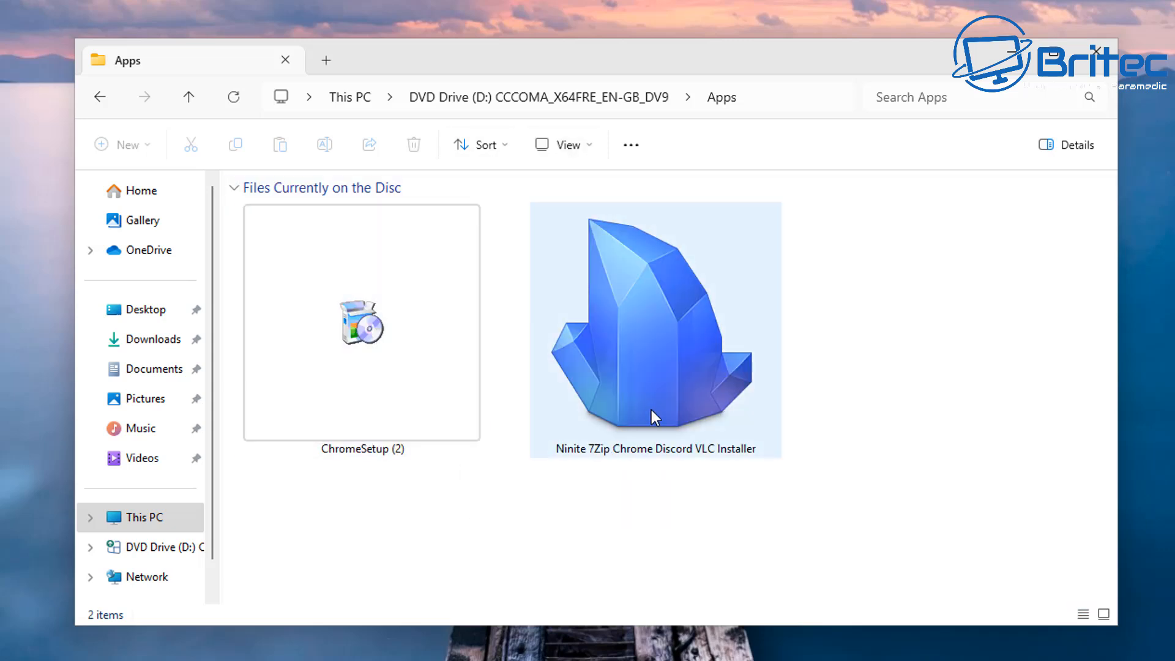
Run the ChromeSetup (2) installer from the Apps folder and check the pinned apps in the Start menu.
left_click(346, 332)
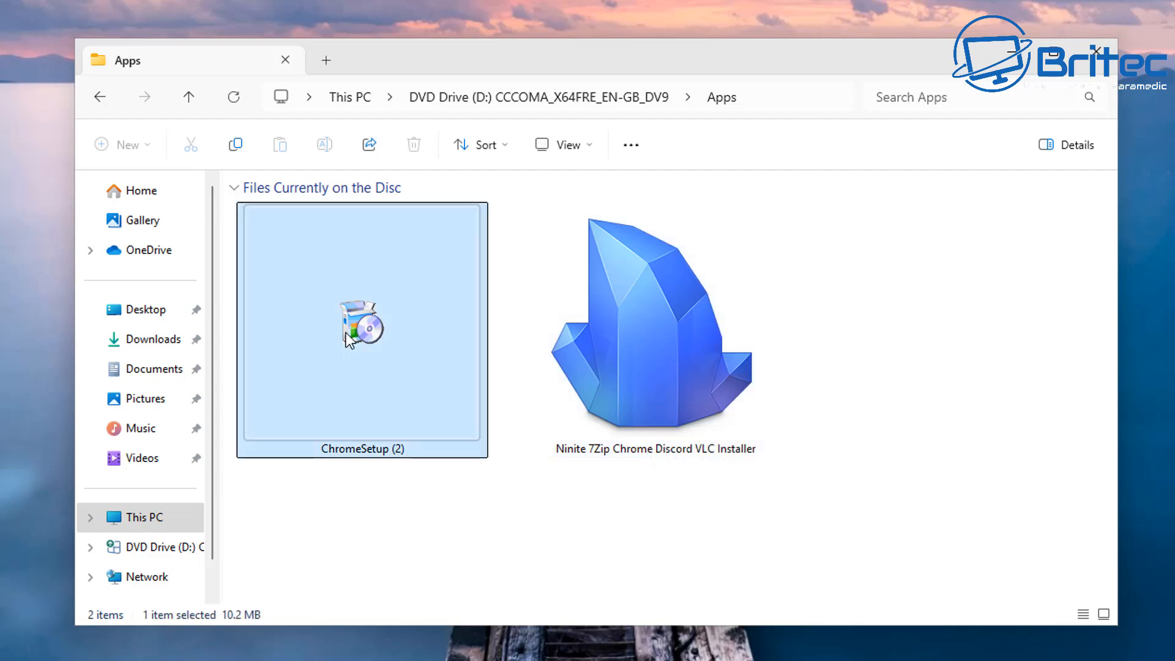
double_click(347, 332)
left_click(507, 487)
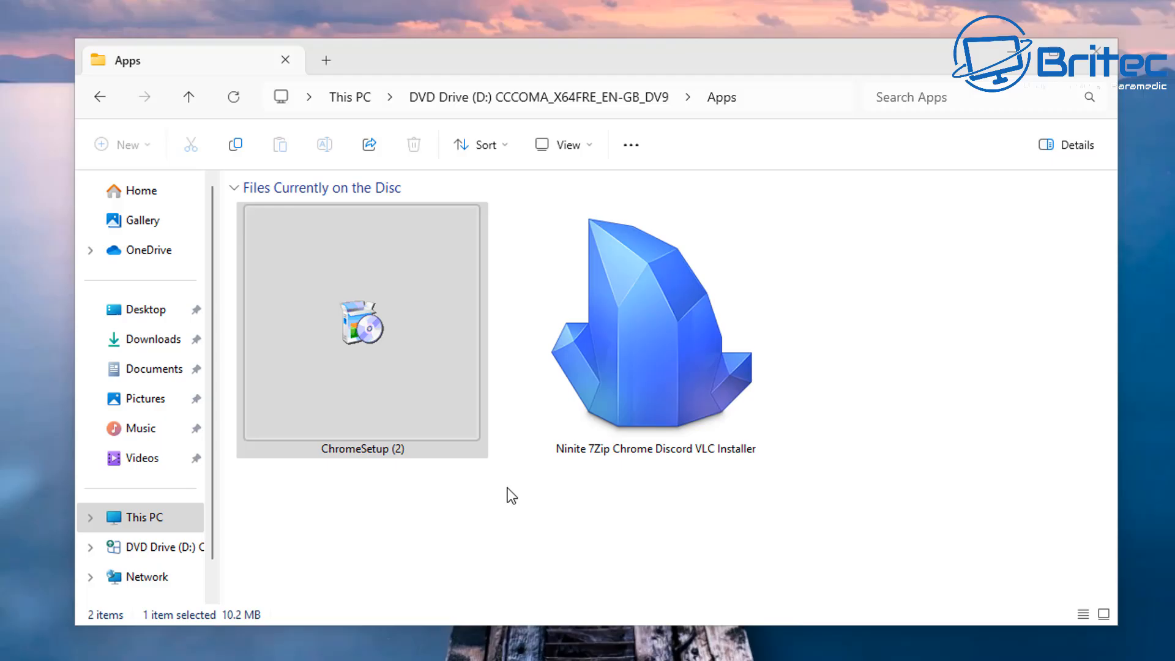
key("super")
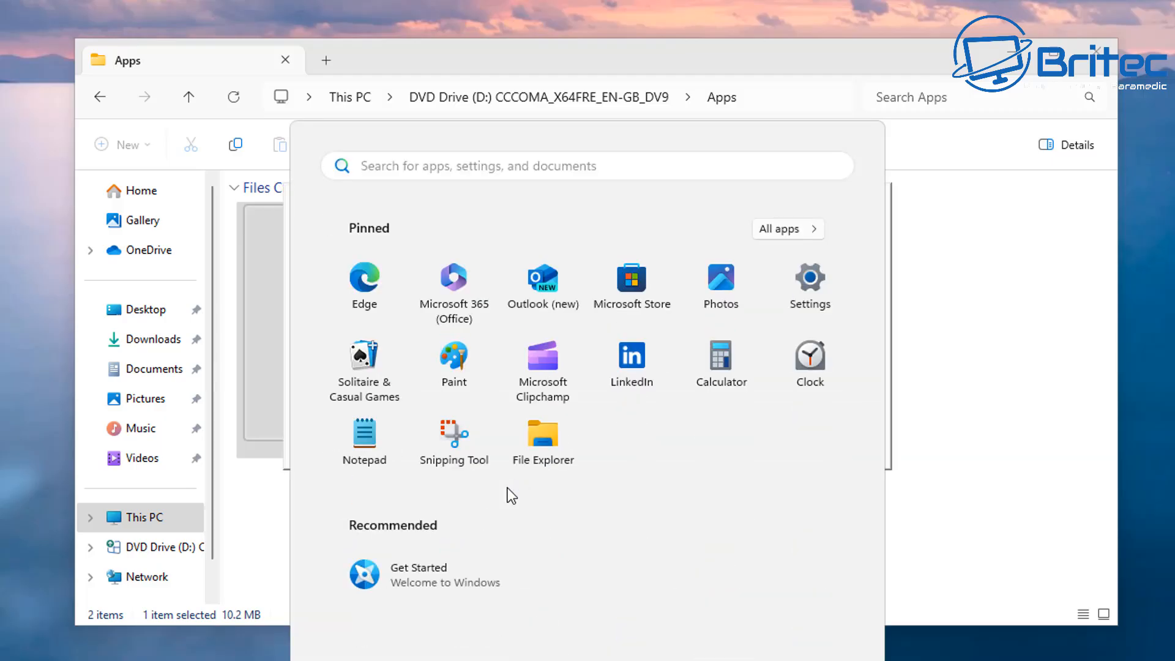
left_click(1019, 308)
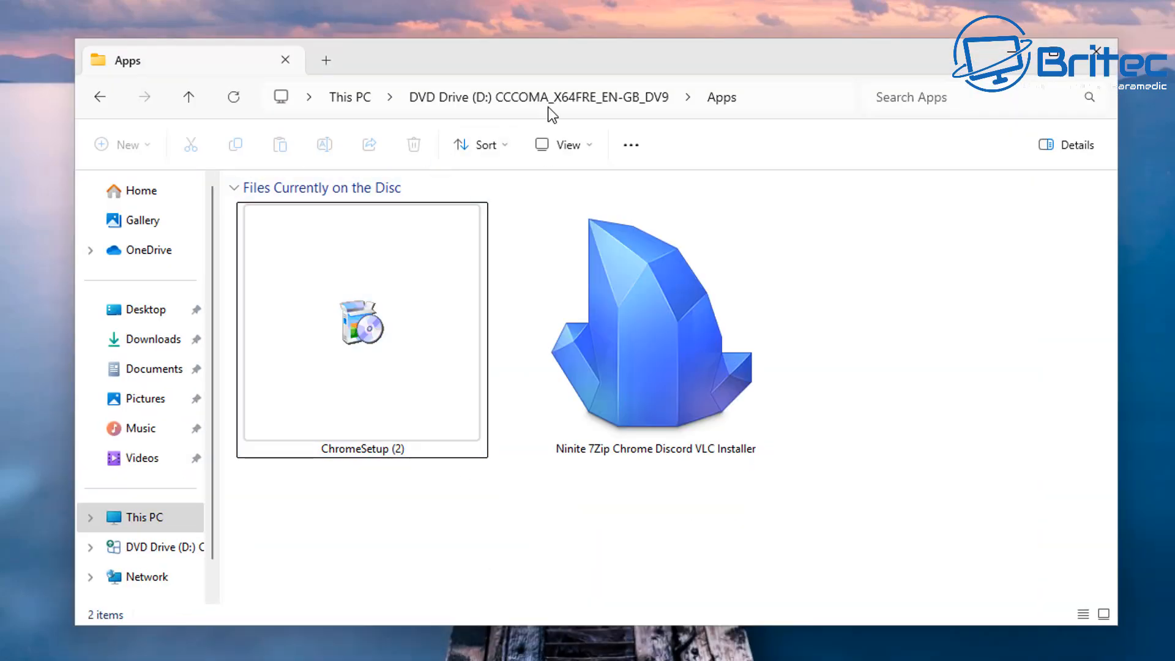
Look through the Drivers folder on the installation drive and return to the drive's root.
left_click(476, 99)
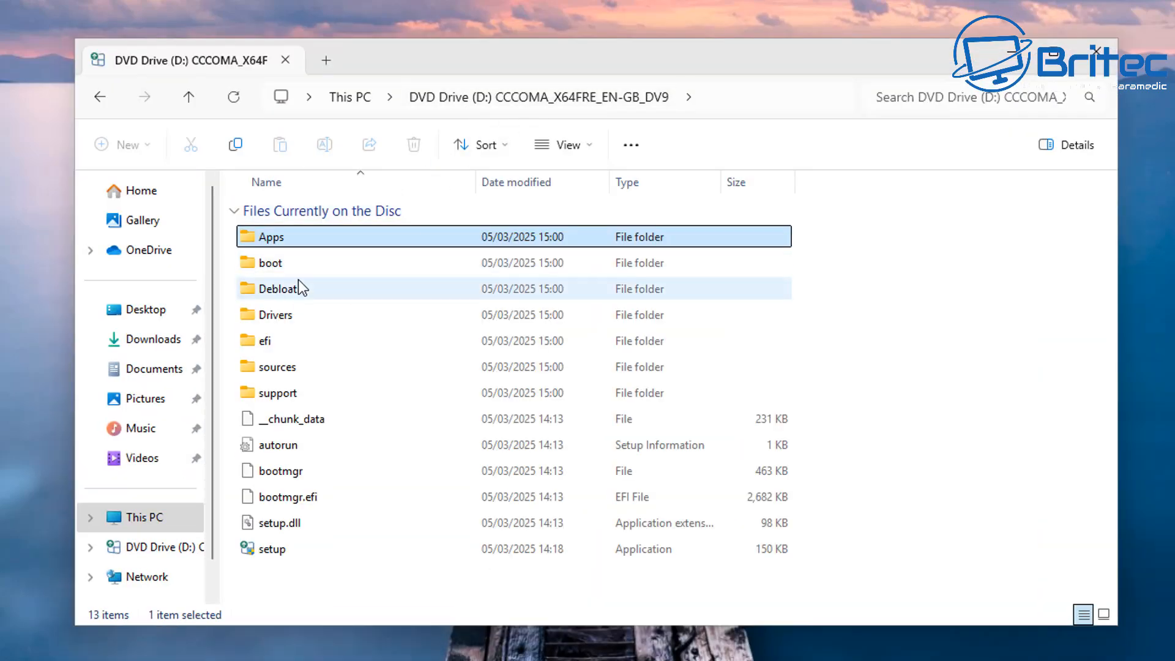
double_click(292, 318)
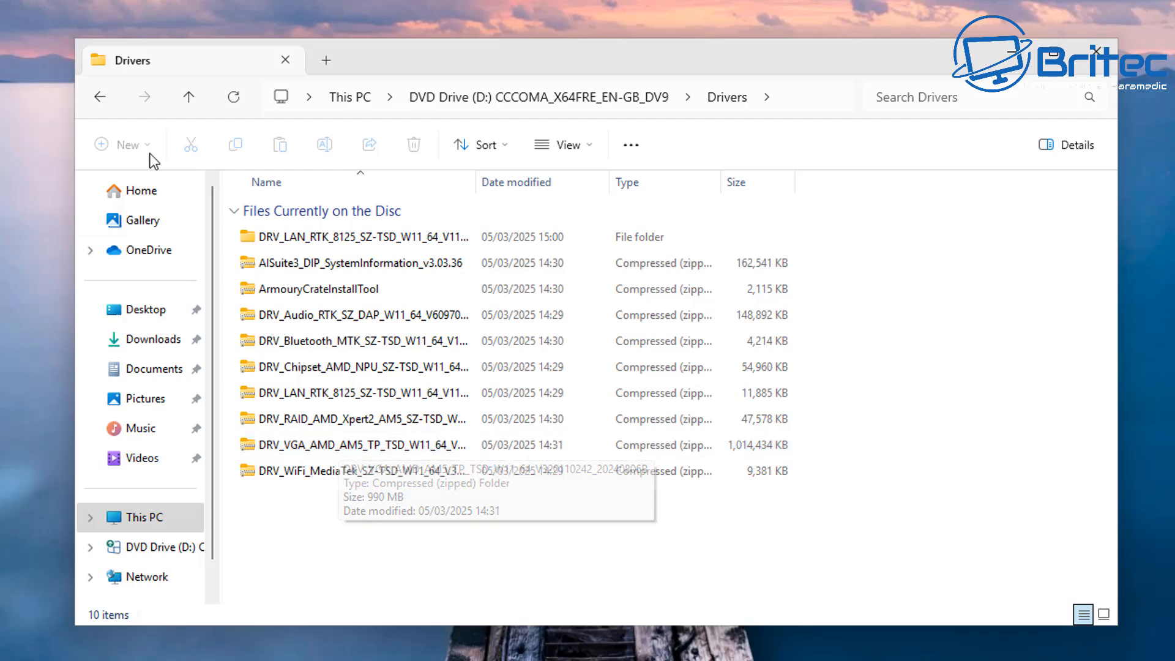
left_click(100, 98)
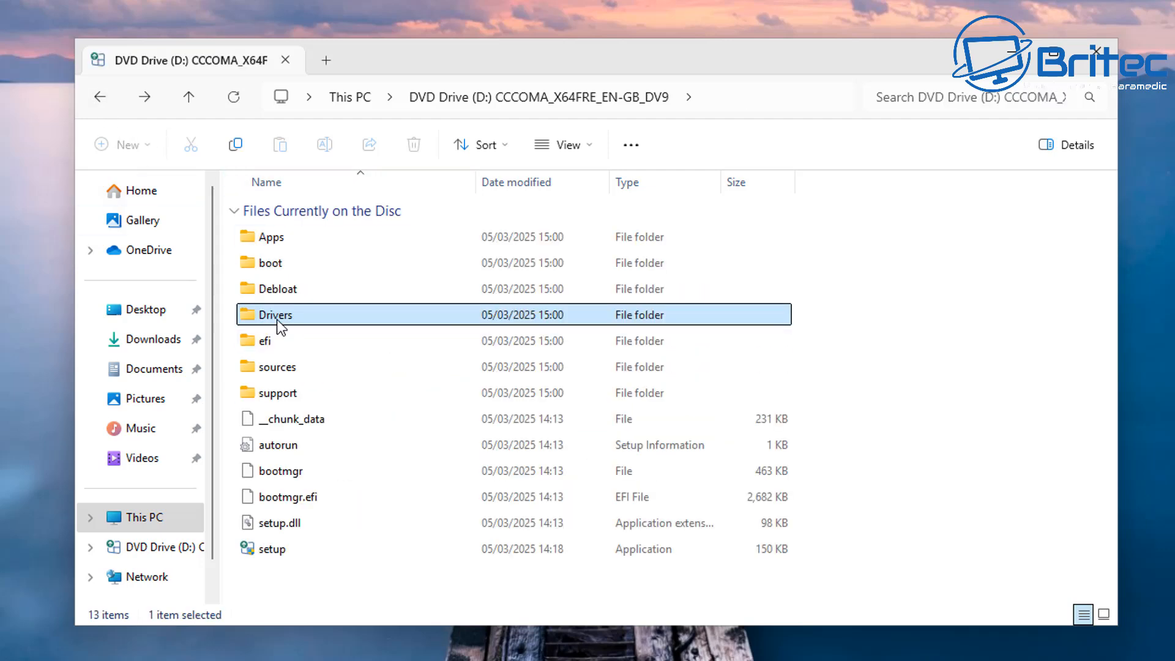
Copy the winscript batch file from the Debloat folder to the desktop and minimise the folder window.
double_click(299, 291)
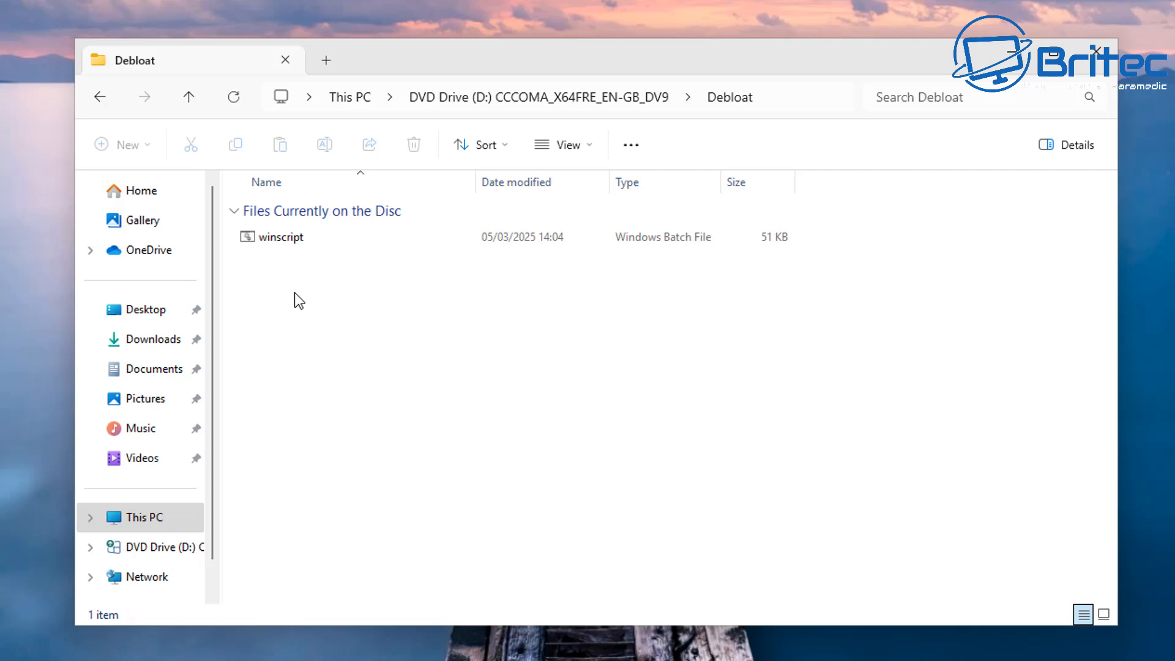
left_click(279, 238)
left_click_drag(515, 43, 504, 17)
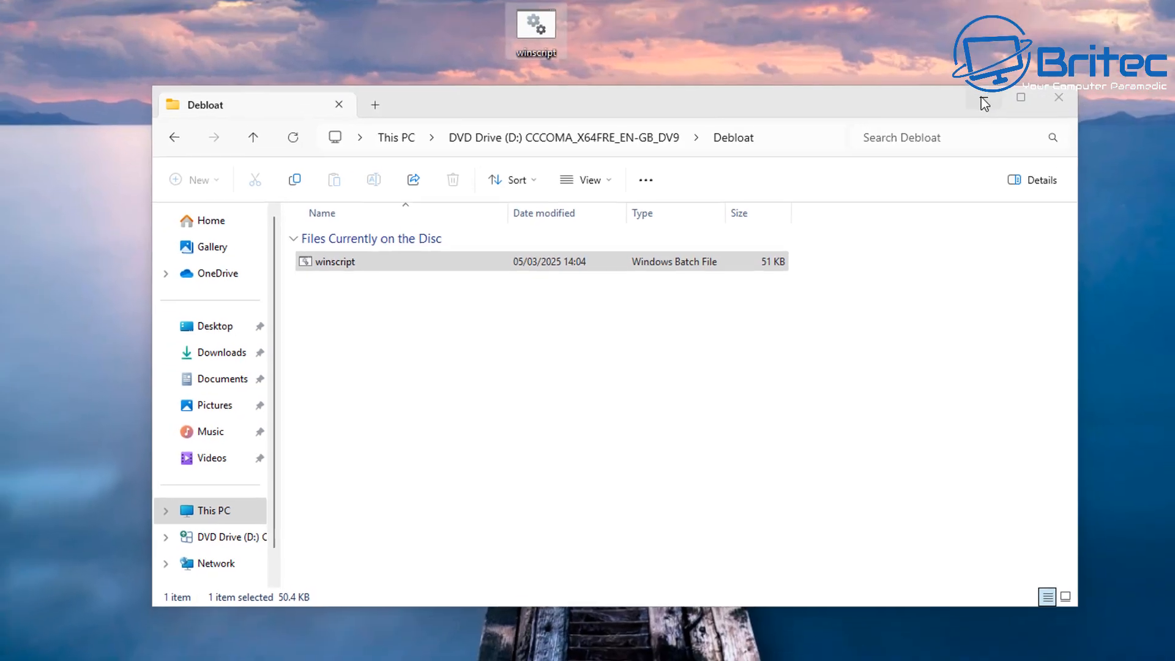
left_click(1005, 68)
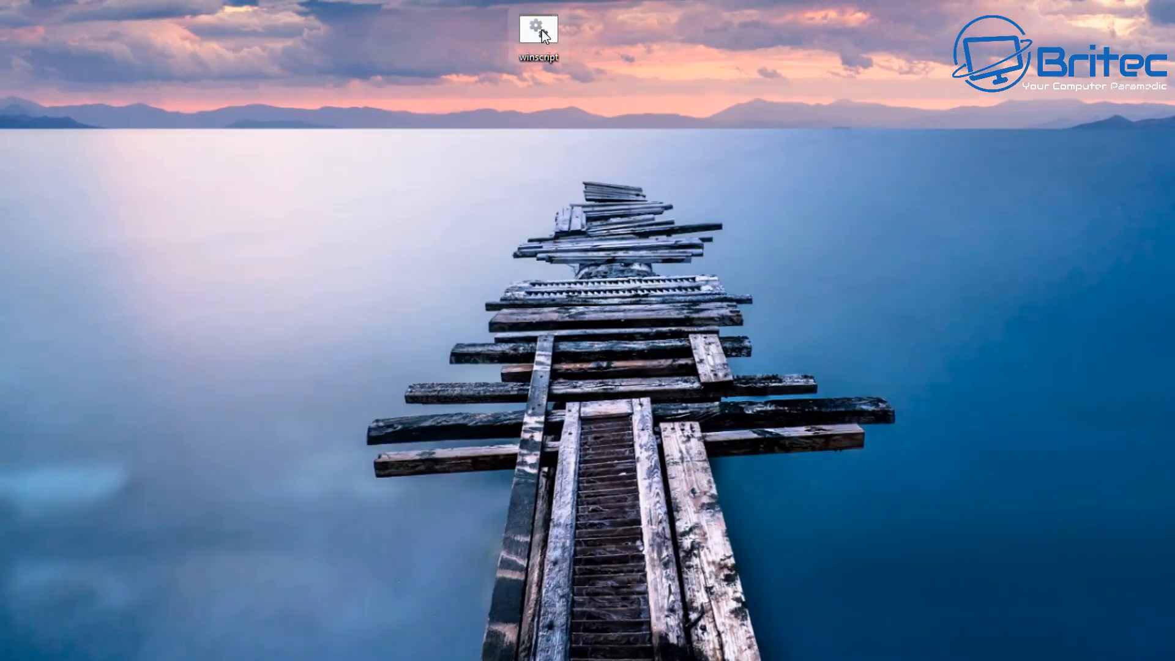
Run the desktop copy of winscript as administrator and allow Windows Command Processor to make changes.
right_click(541, 31)
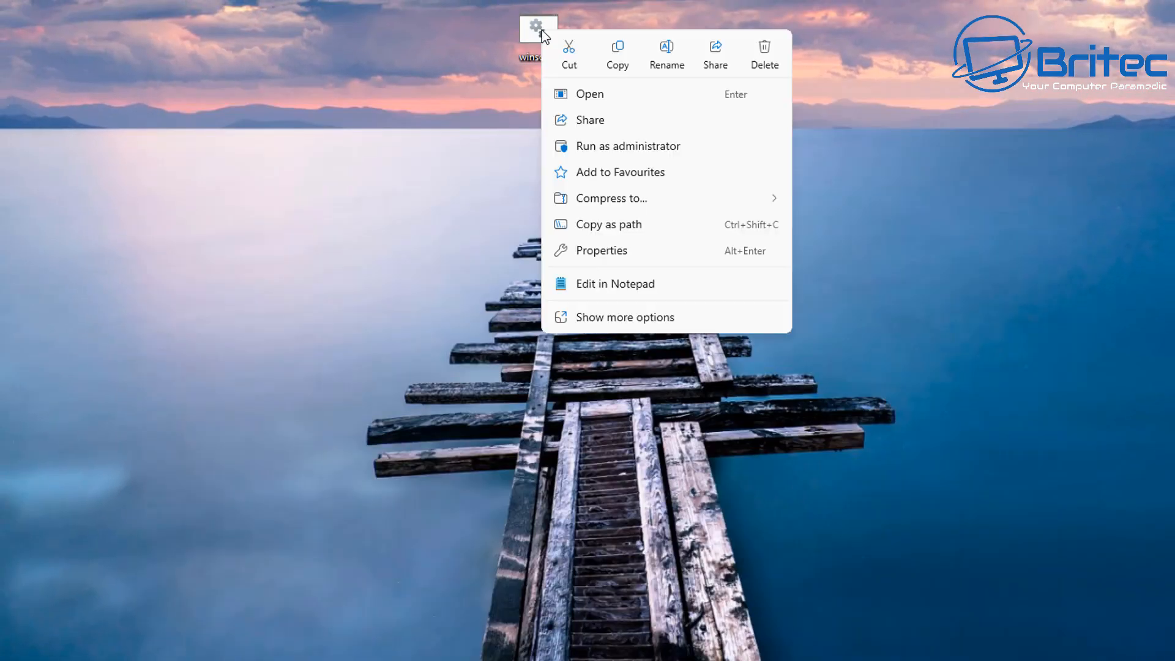
left_click(630, 149)
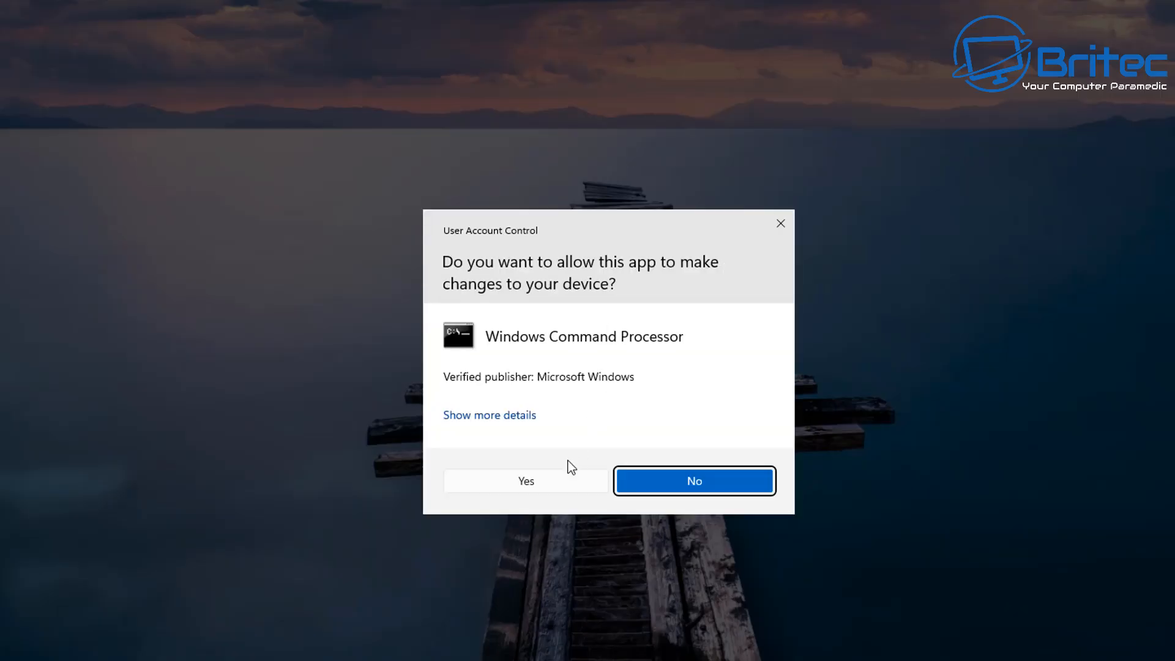
left_click(552, 486)
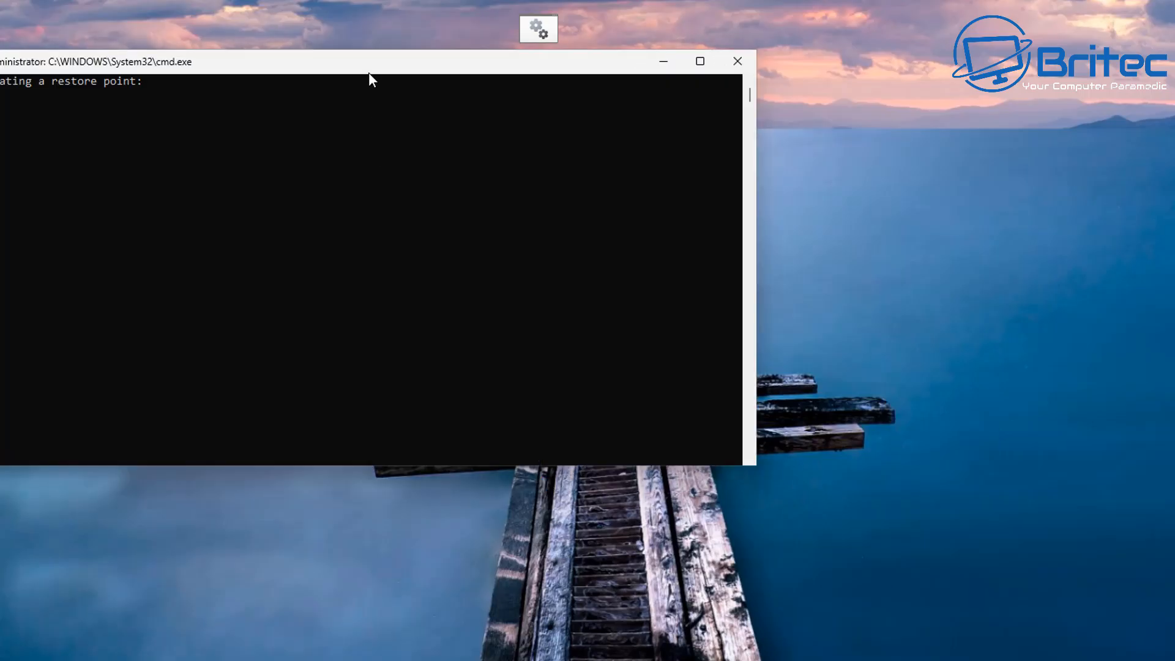
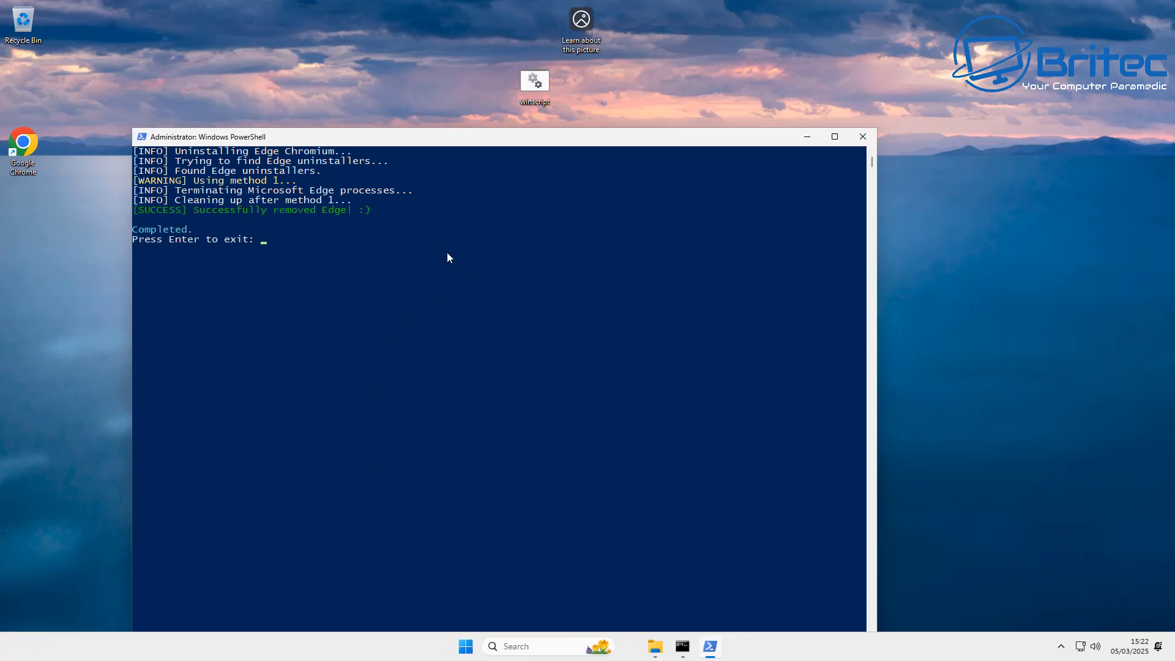
Move the script's output windows apart, close the finished Chocolatey window and exit the completed script.
left_click_drag(459, 138, 502, 70)
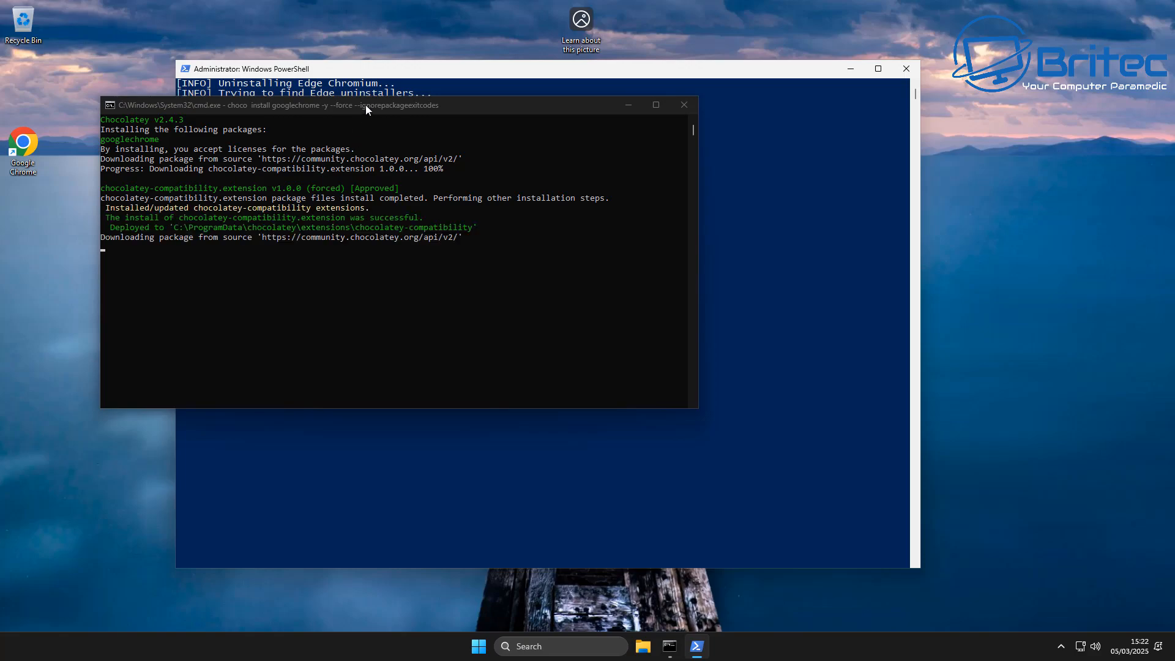
left_click_drag(365, 105, 495, 137)
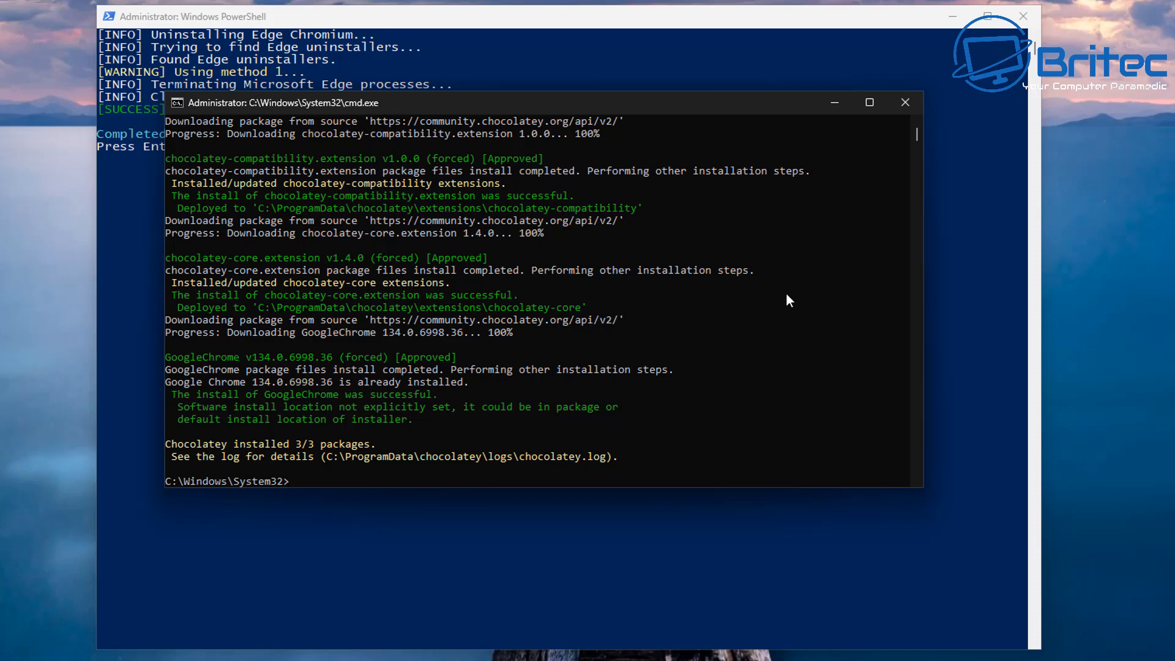
left_click(906, 103)
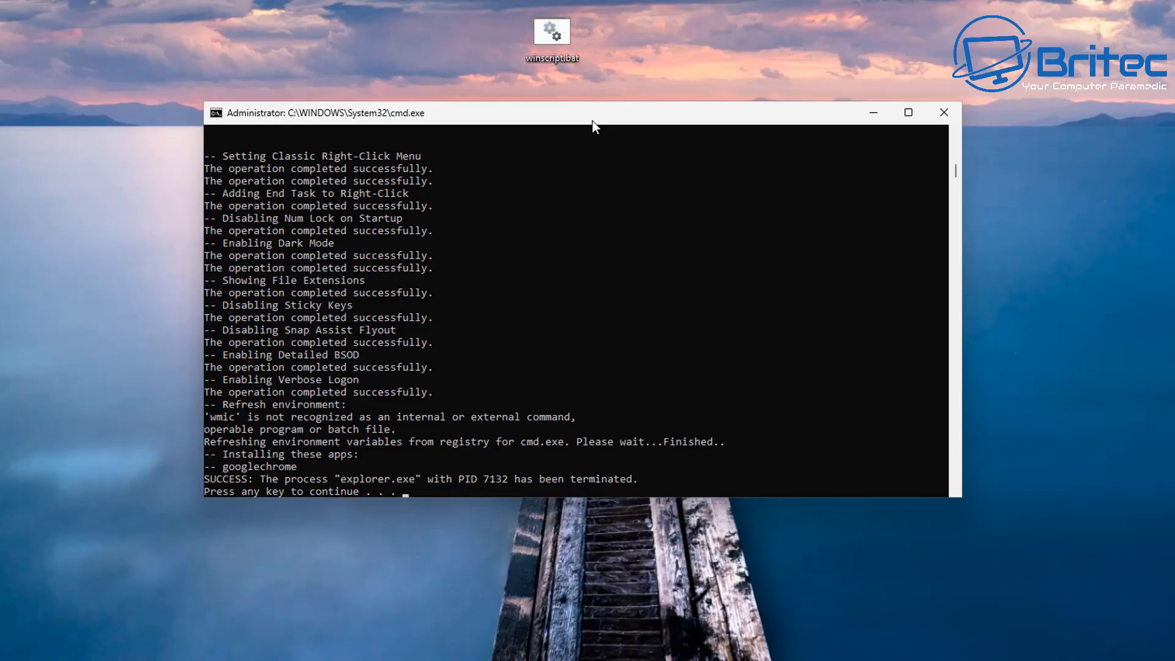
key("Return")
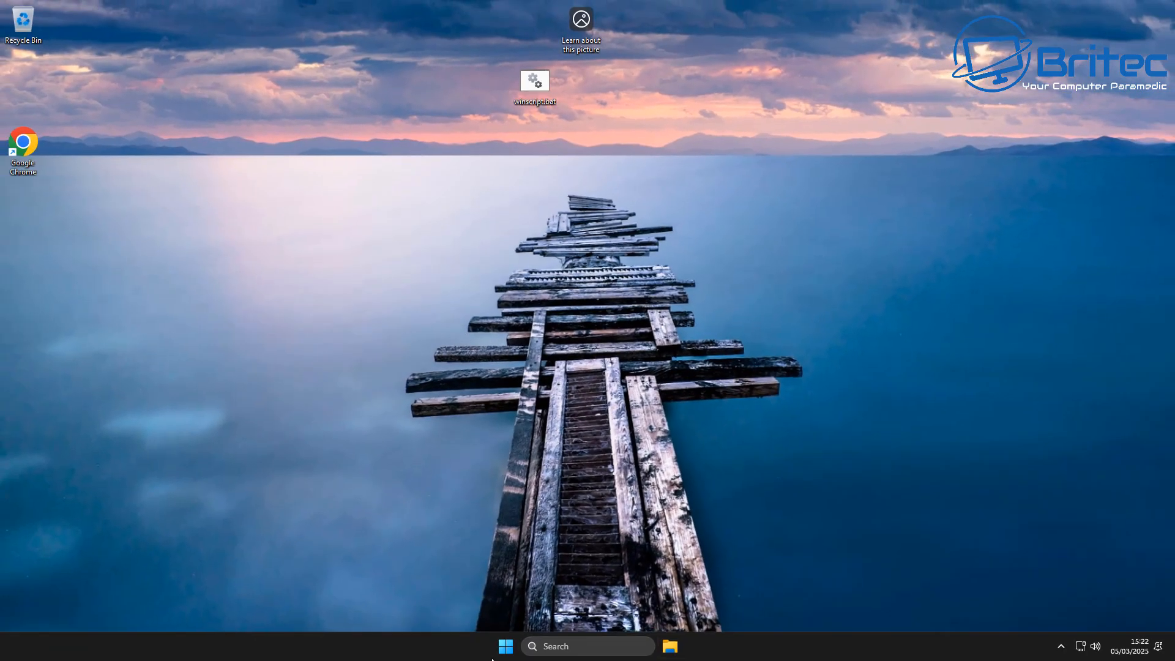
Place winscript.bat below the Google Chrome shortcut on the desktop and restart the PC.
left_click_drag(534, 83, 23, 205)
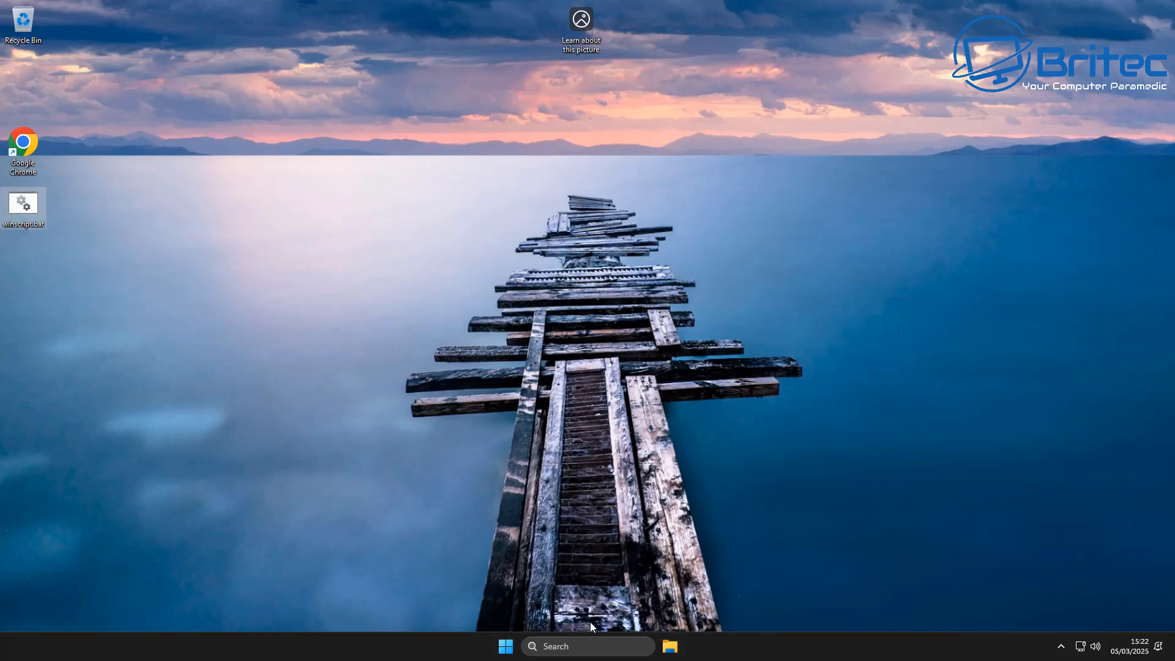
left_click(506, 646)
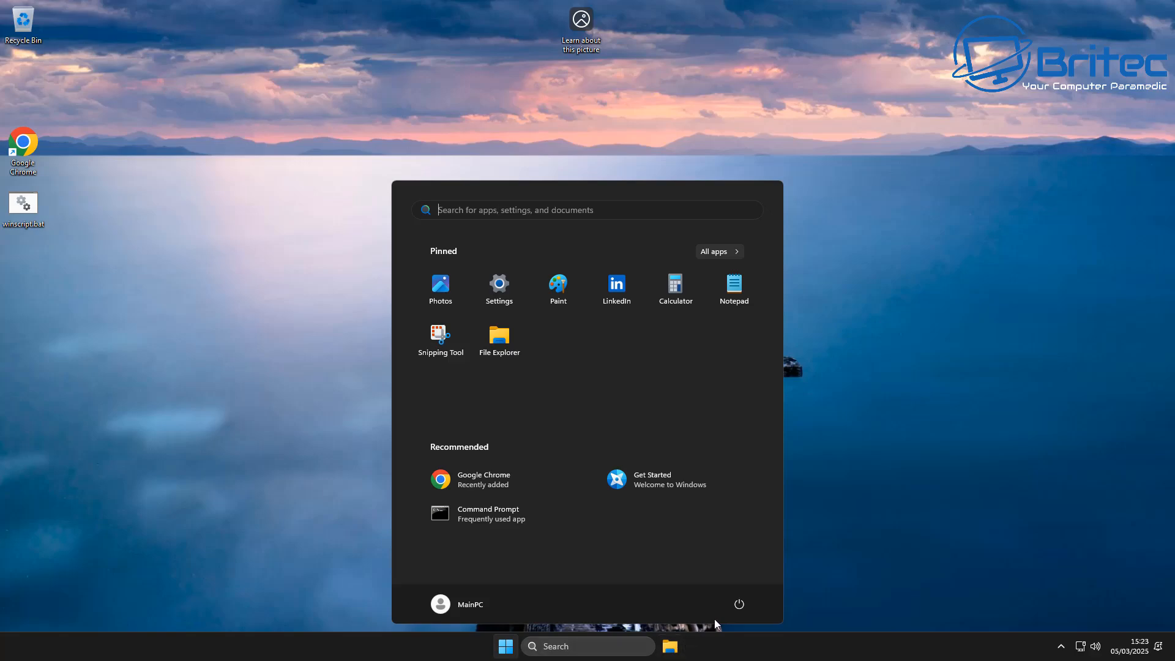
left_click(737, 601)
left_click(746, 580)
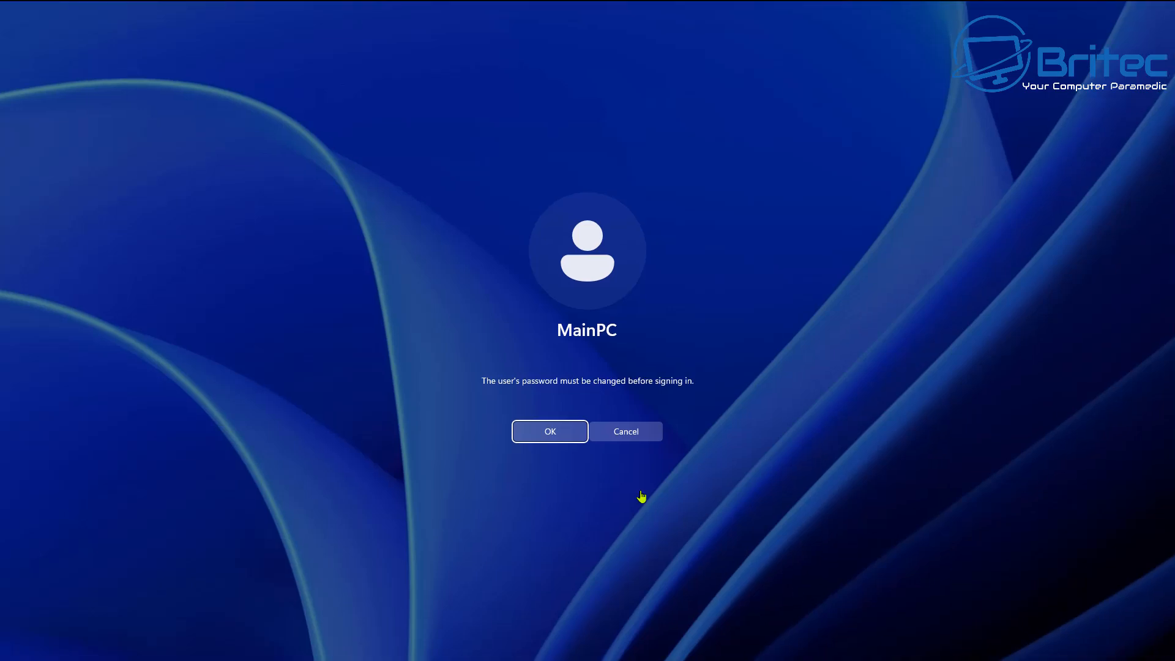
Complete the required password change with the password fields left blank and sign in to the desktop.
left_click(550, 431)
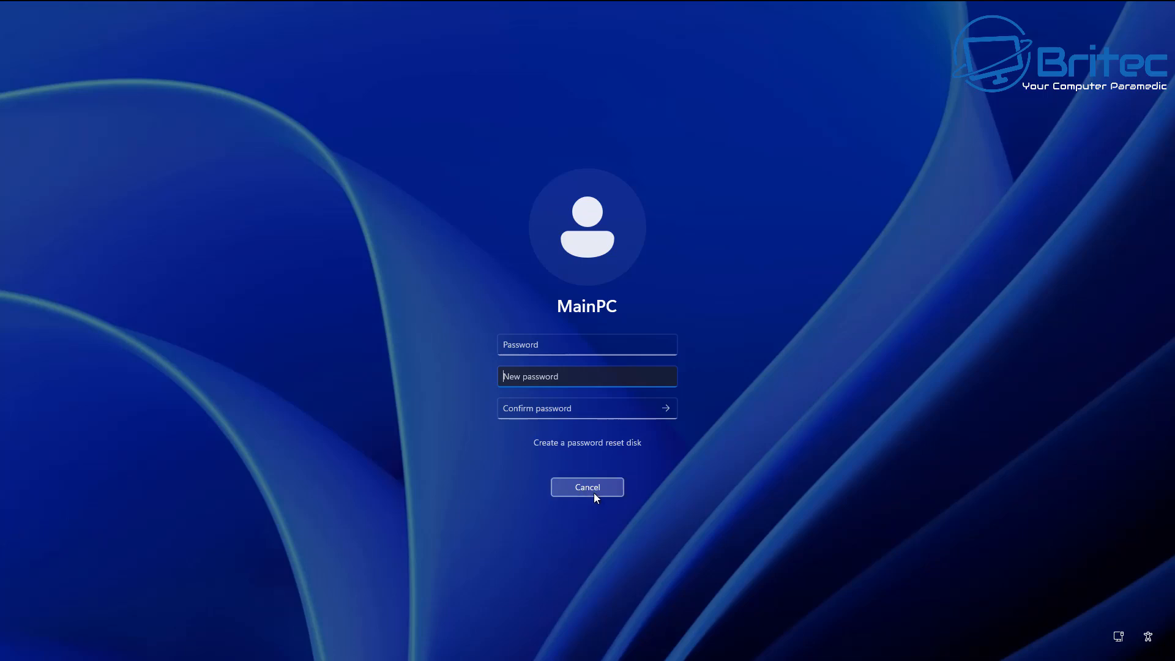
key("Return")
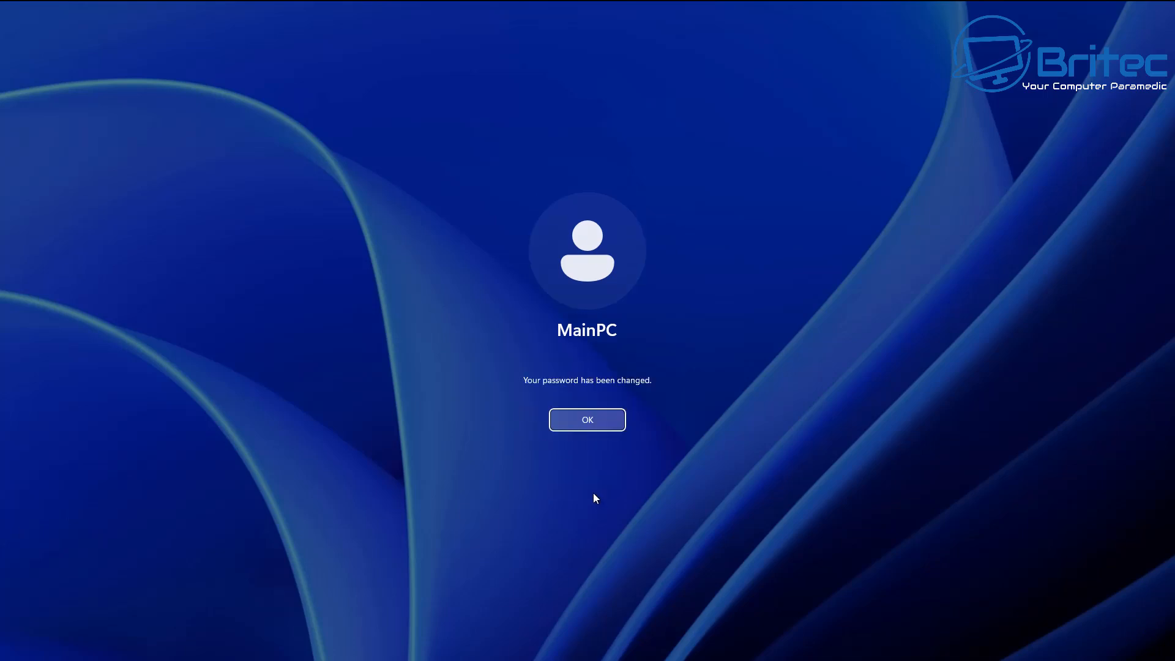
left_click(586, 422)
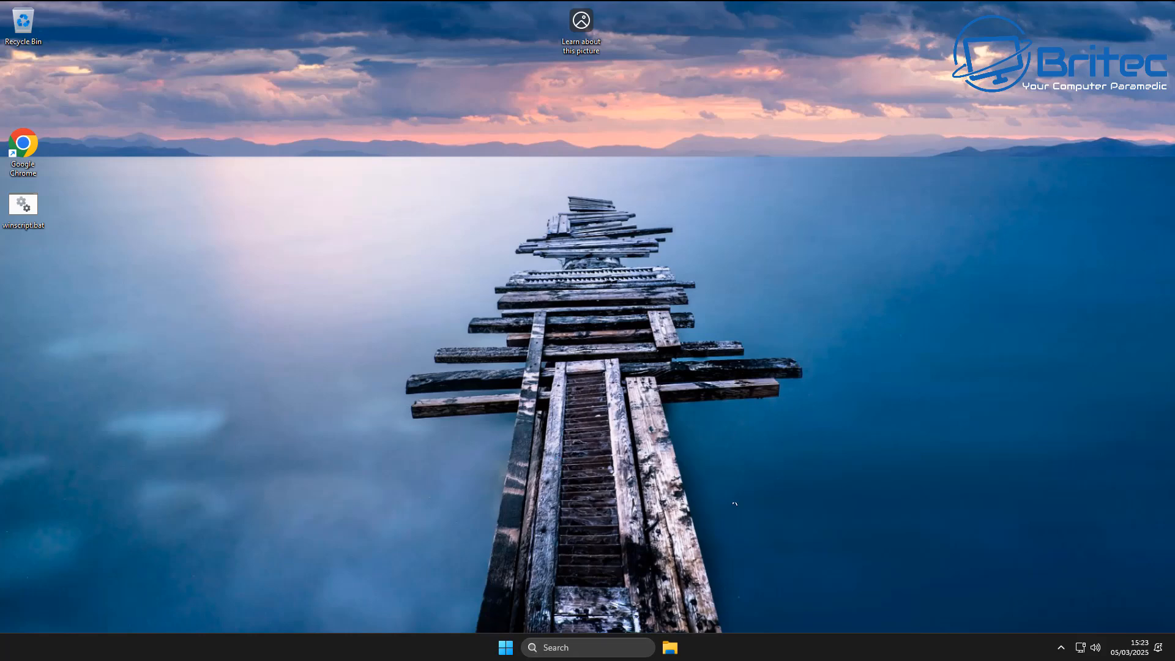
Review the full list of installed apps in the Start menu and return to the pinned apps.
left_click(506, 647)
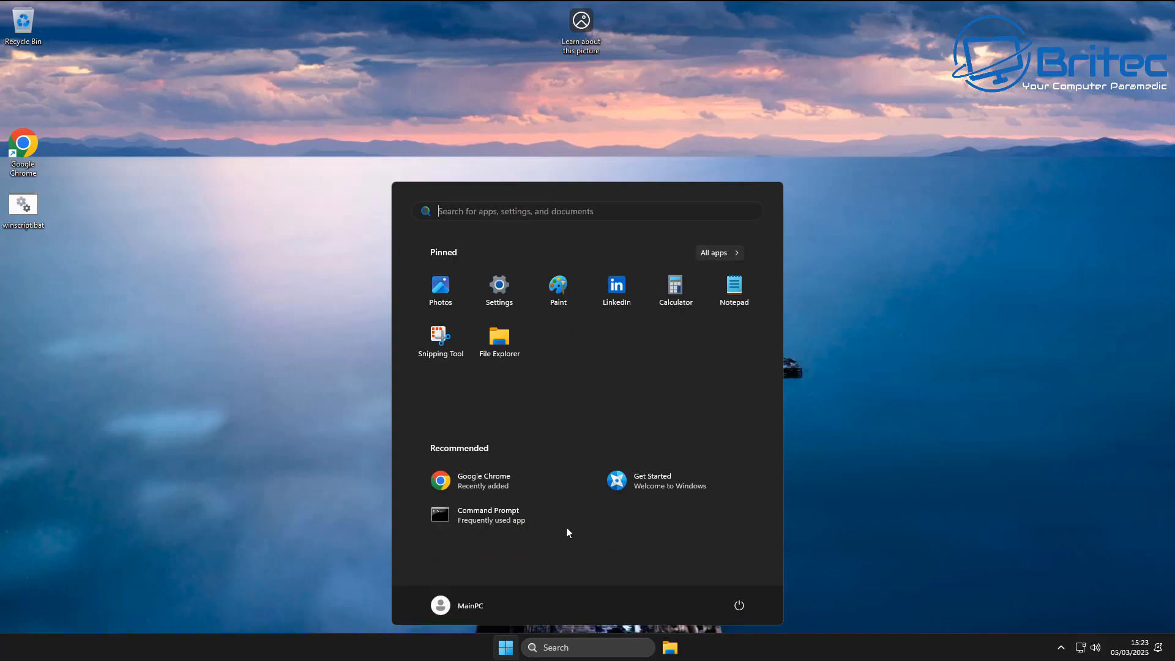
left_click(719, 253)
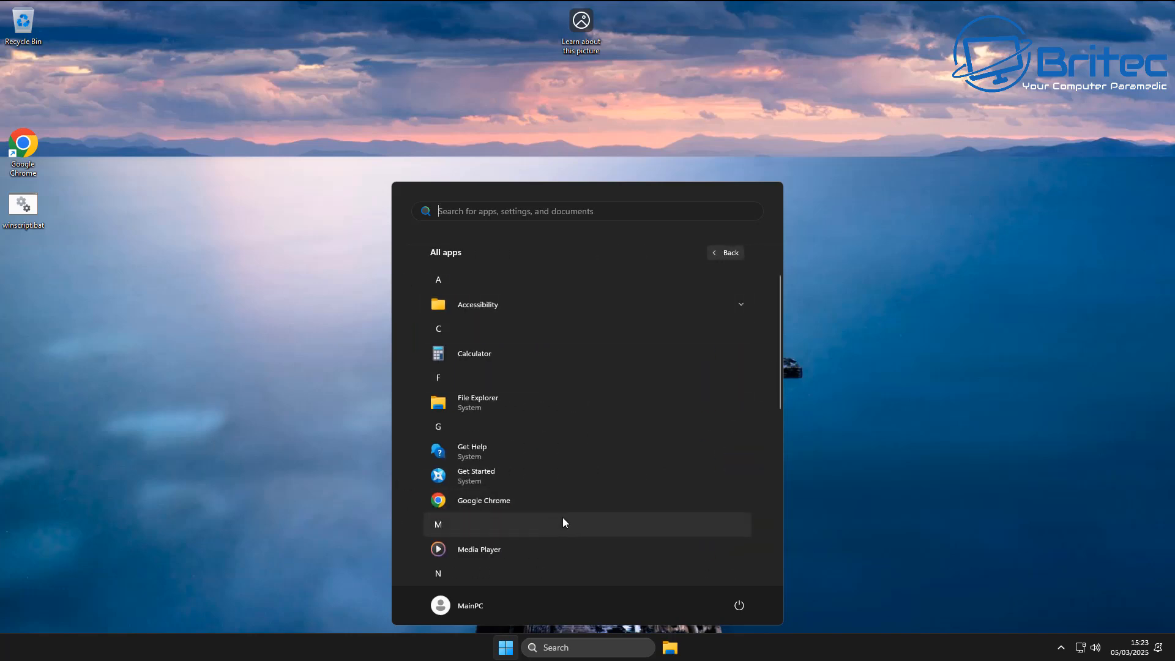
scroll(563, 516, "down", 4)
scroll(563, 522, "down", 3)
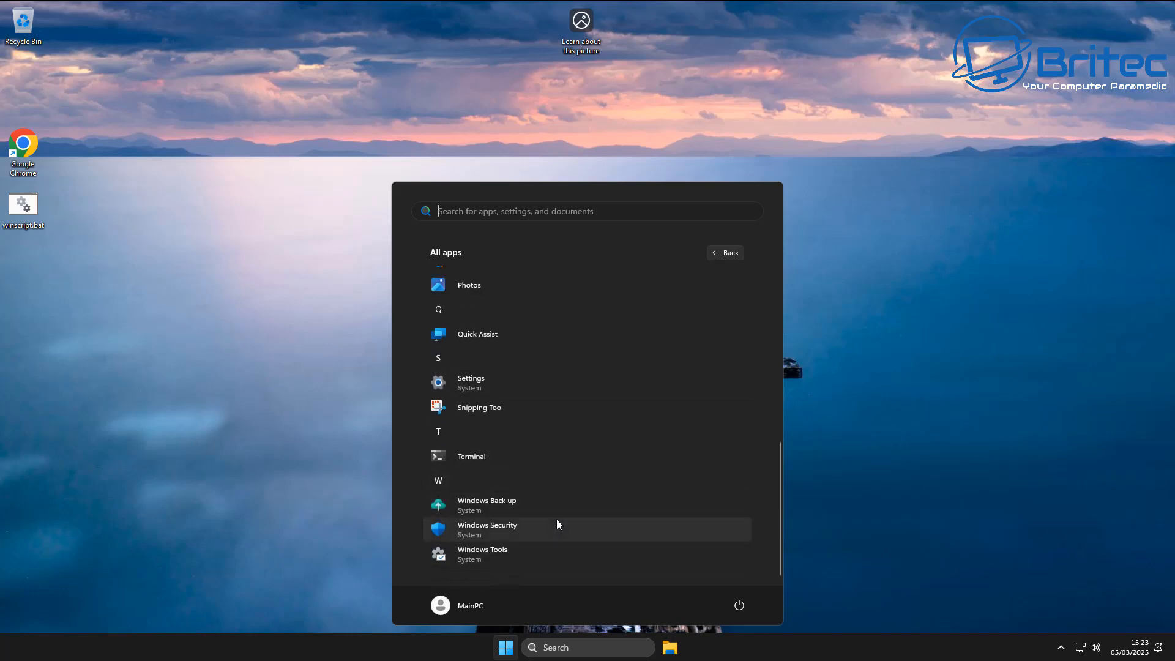
scroll(558, 519, "up", 7)
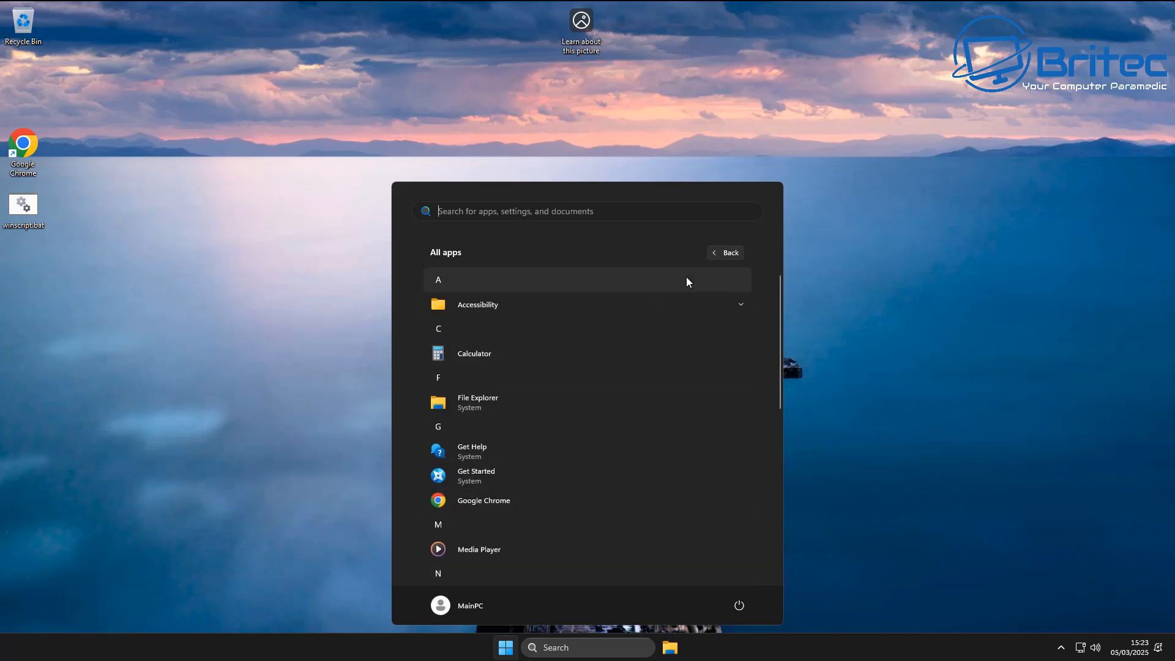
left_click(727, 253)
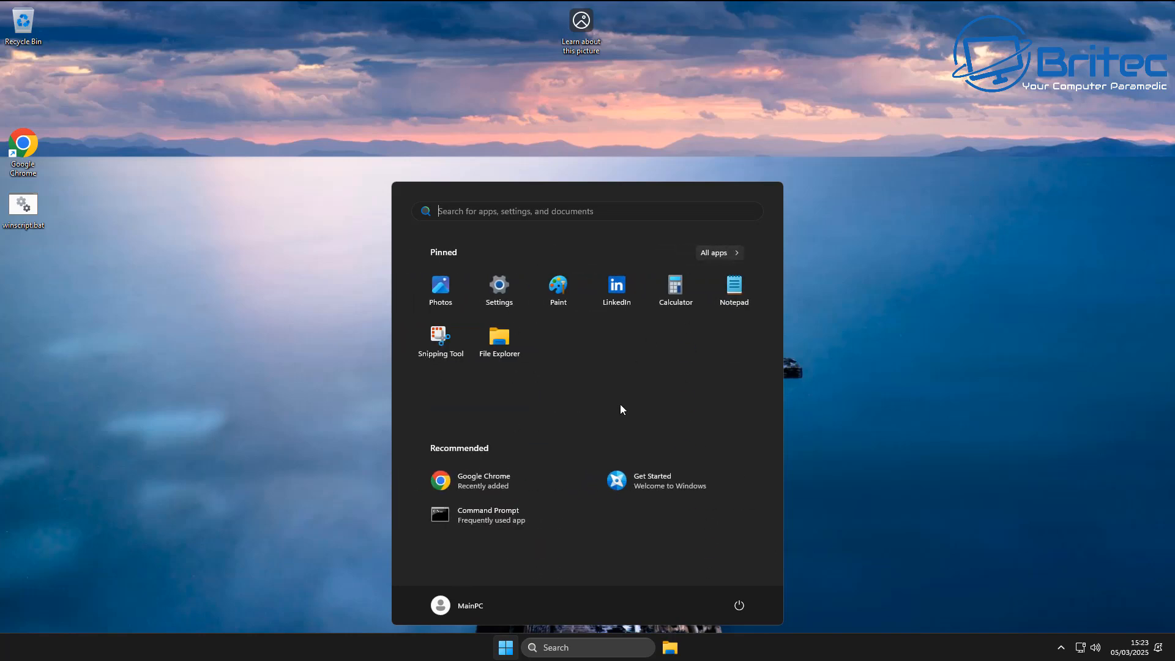
Uninstall the pinned LinkedIn app from the Start menu.
right_click(619, 291)
left_click(653, 339)
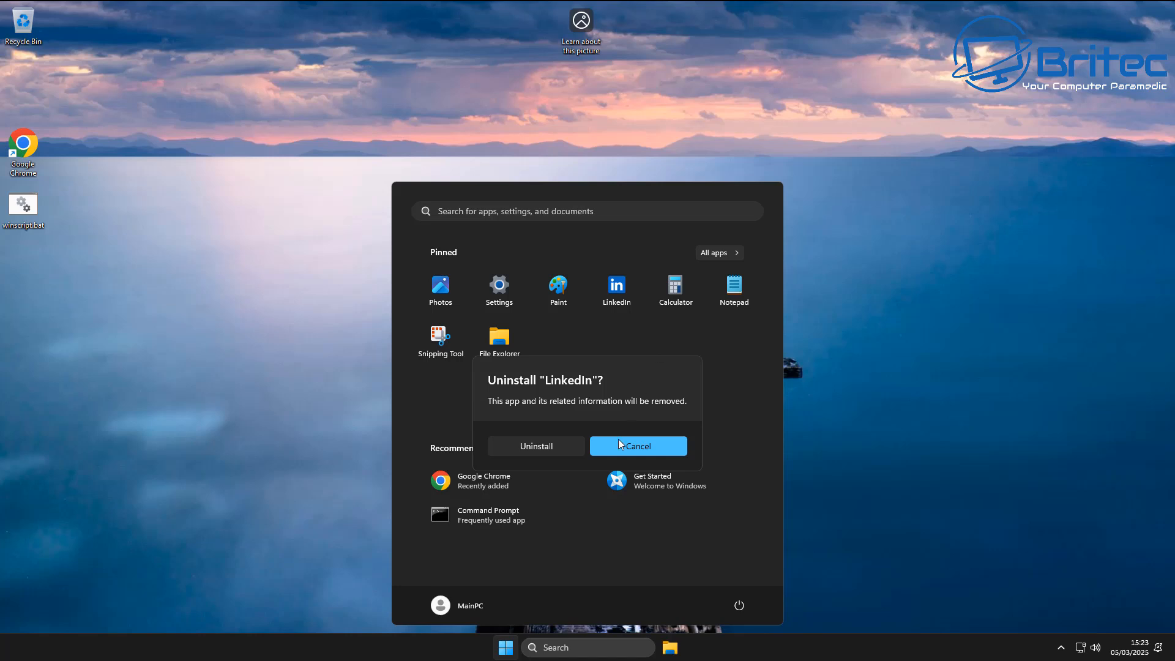
left_click(552, 445)
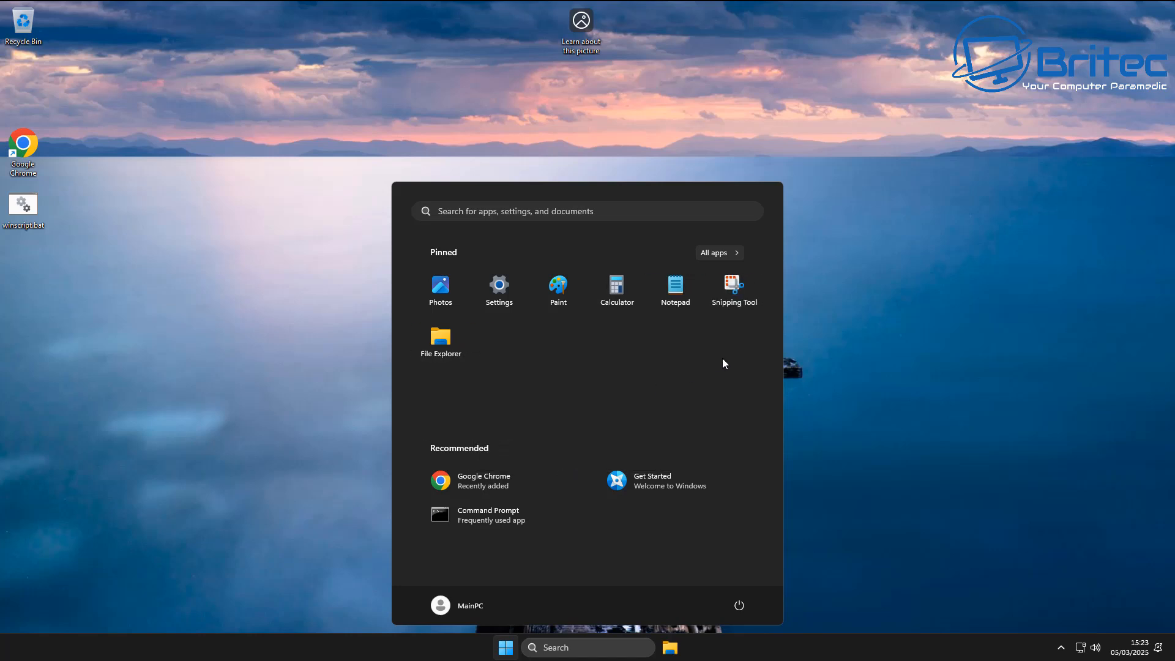
In the Start personalisation settings, turn off recently added apps and recommended files, and close the settings.
right_click(525, 400)
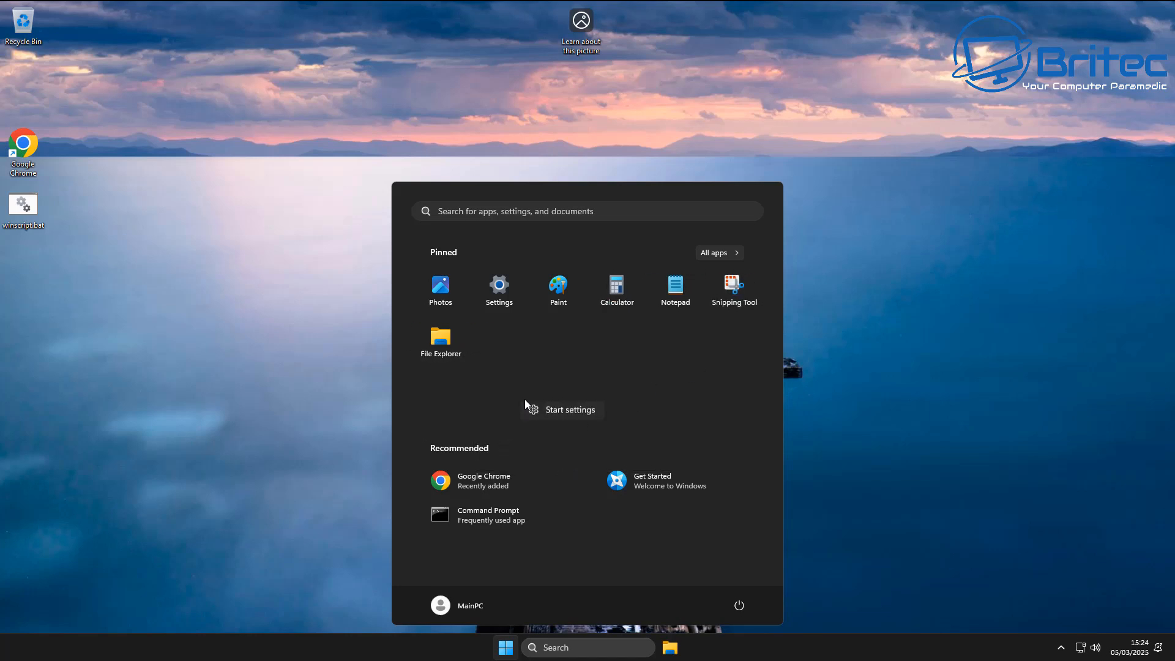
left_click(574, 411)
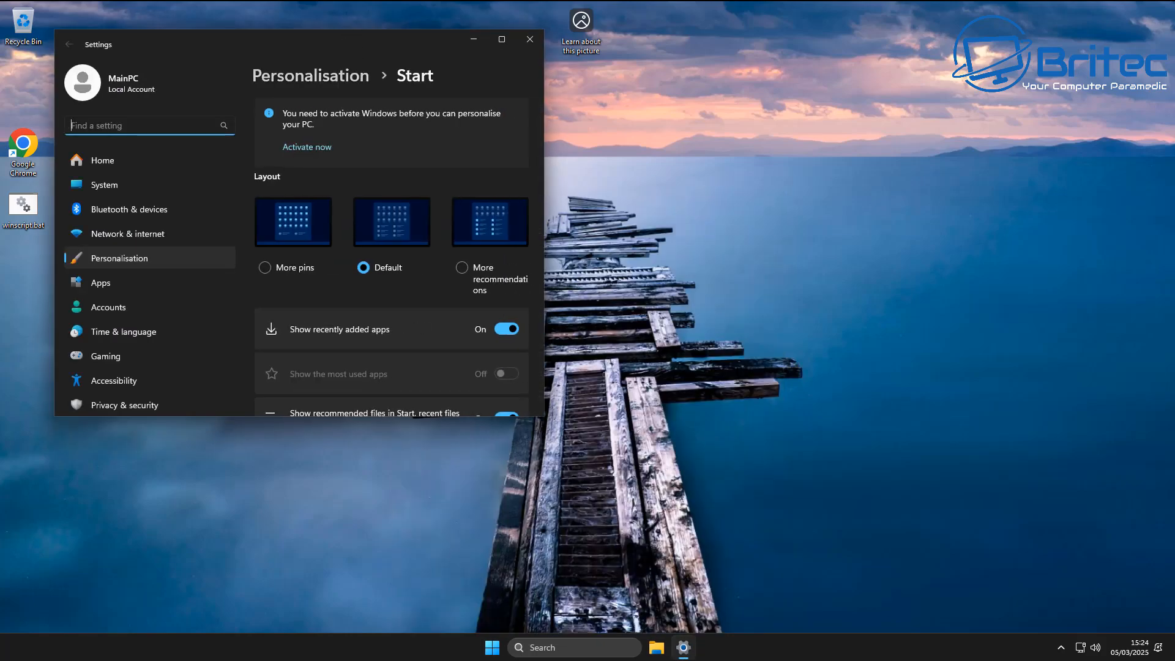
left_click_drag(344, 41, 714, 151)
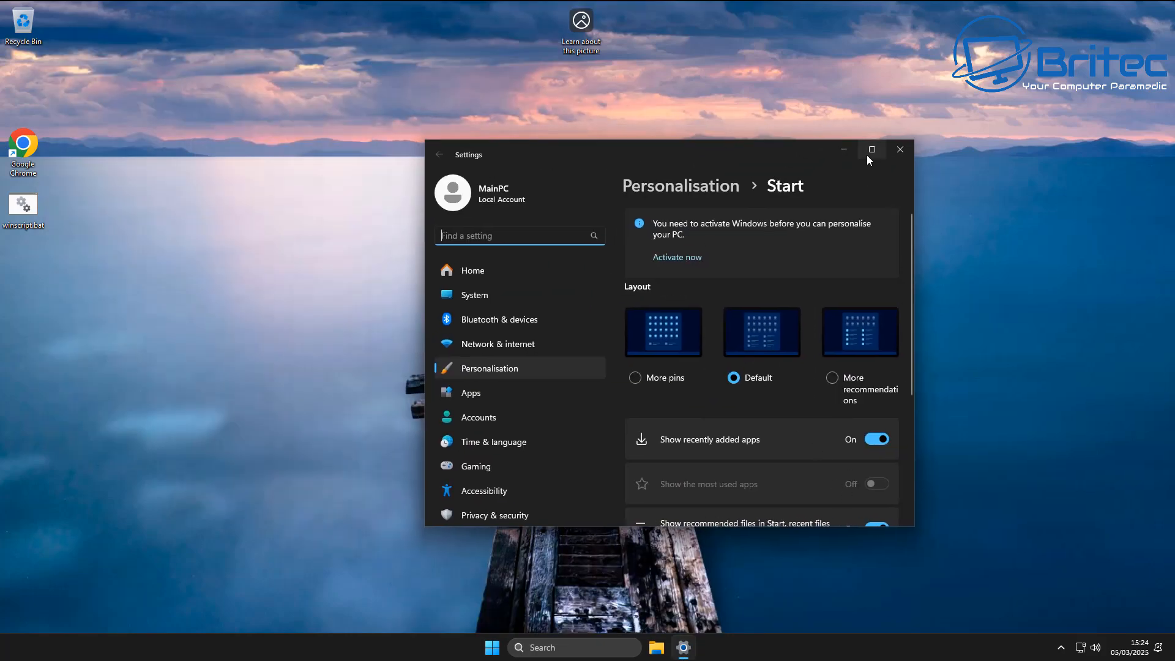
left_click(869, 153)
left_click(962, 317)
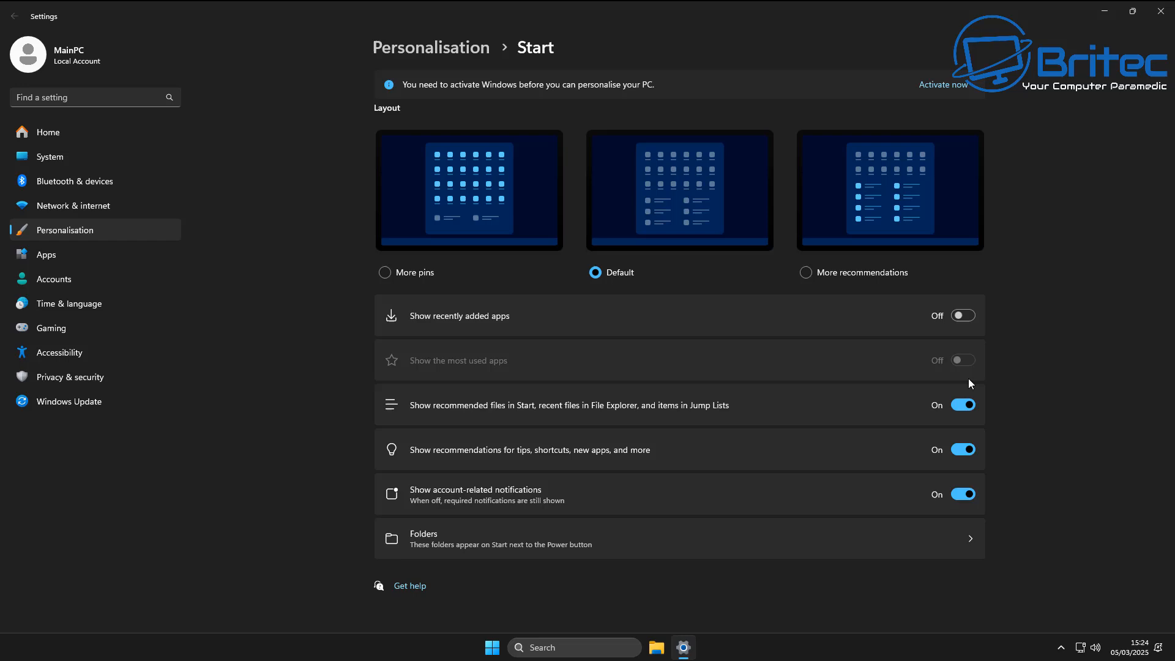
left_click(962, 413)
left_click(1156, 11)
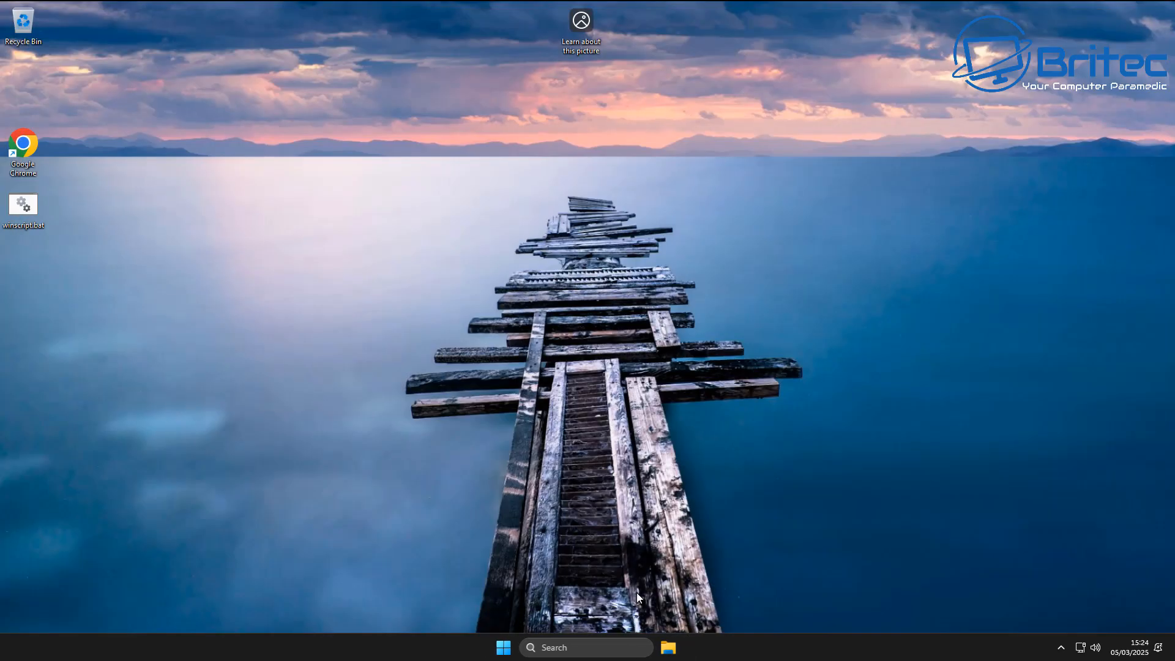
Set the taskbar alignment to Left in the taskbar behaviours settings.
right_click(500, 642)
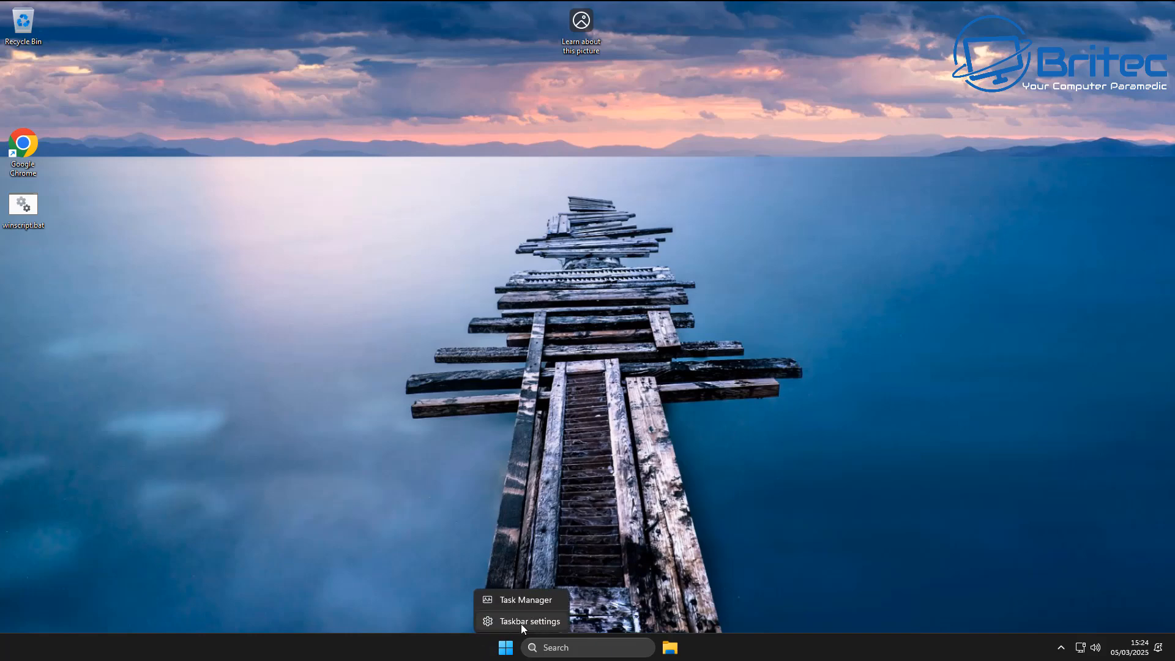
left_click(522, 621)
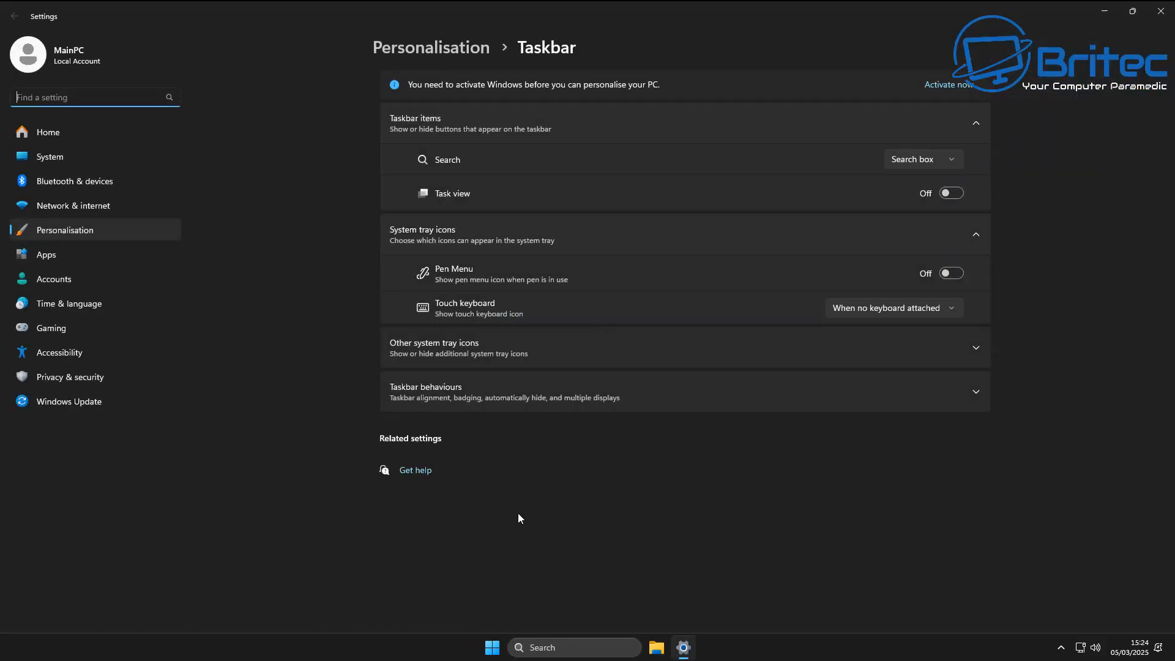
left_click(559, 394)
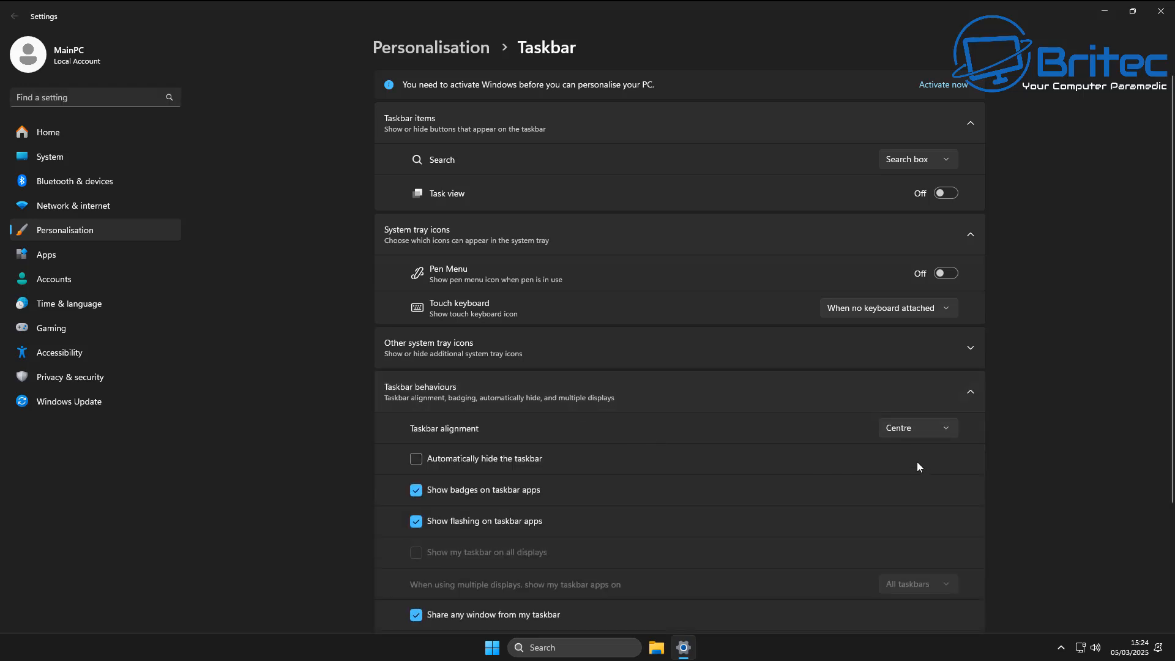
left_click(943, 429)
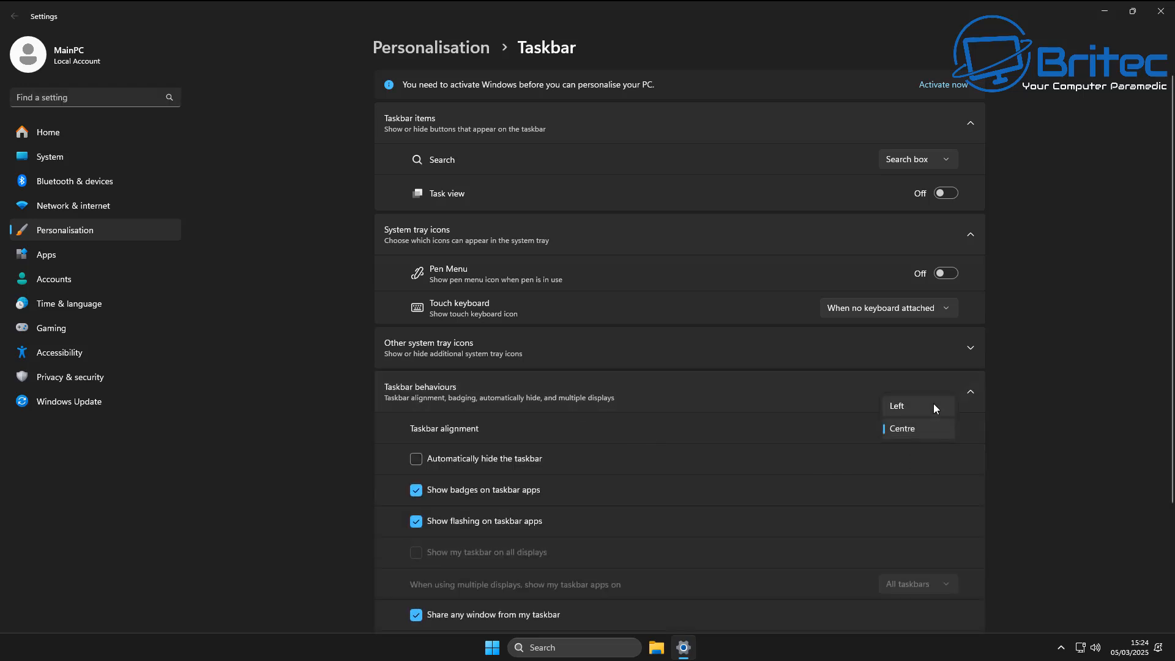
left_click(933, 405)
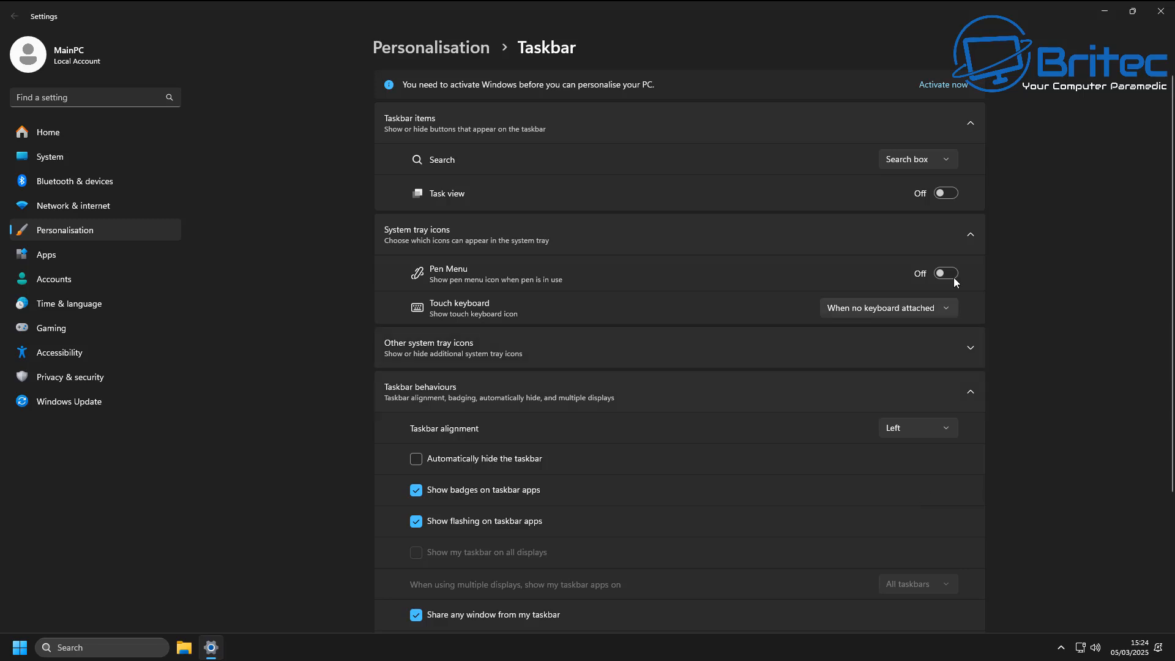
Set the taskbar search to Search icon only and close the settings.
left_click(930, 159)
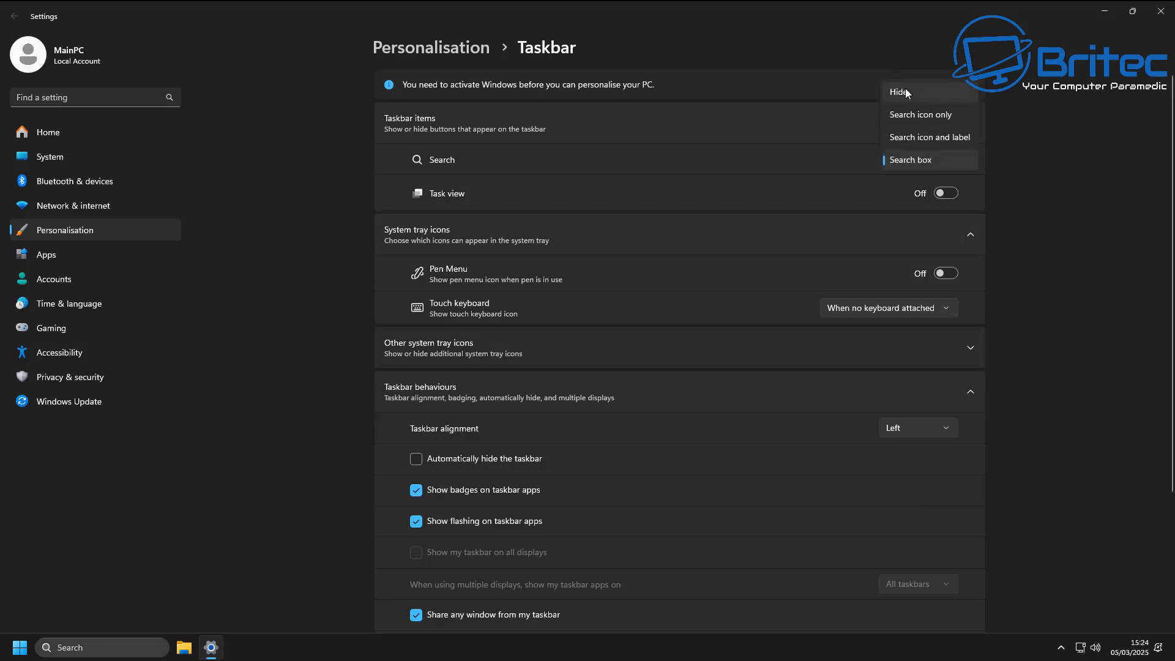
left_click(902, 116)
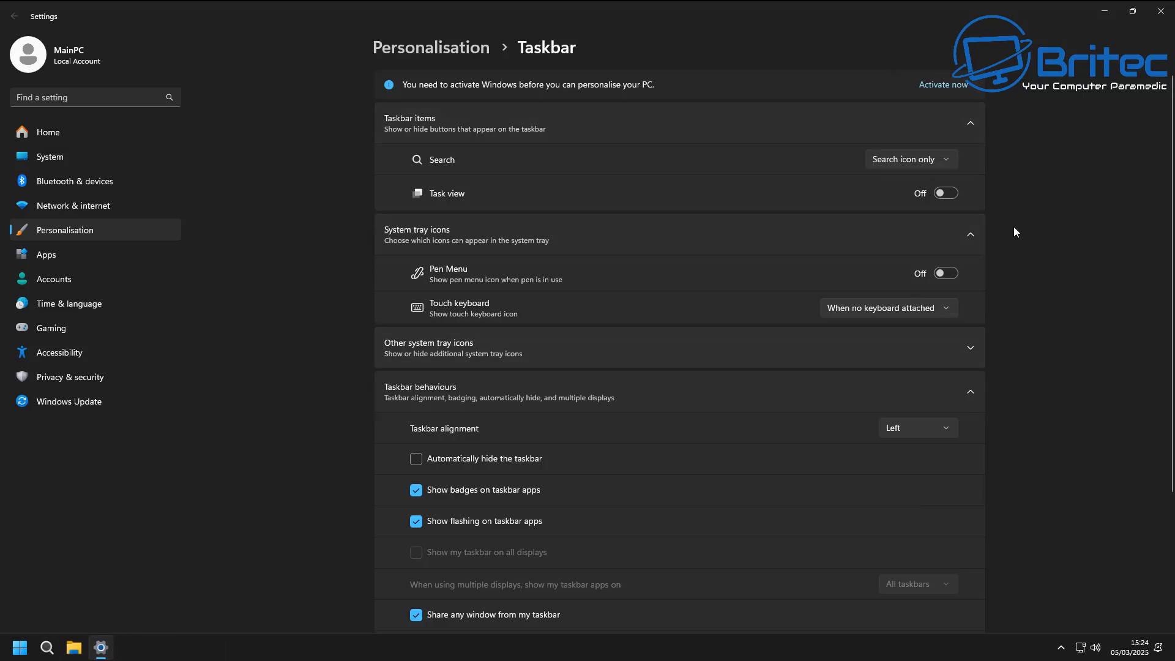
left_click(1161, 11)
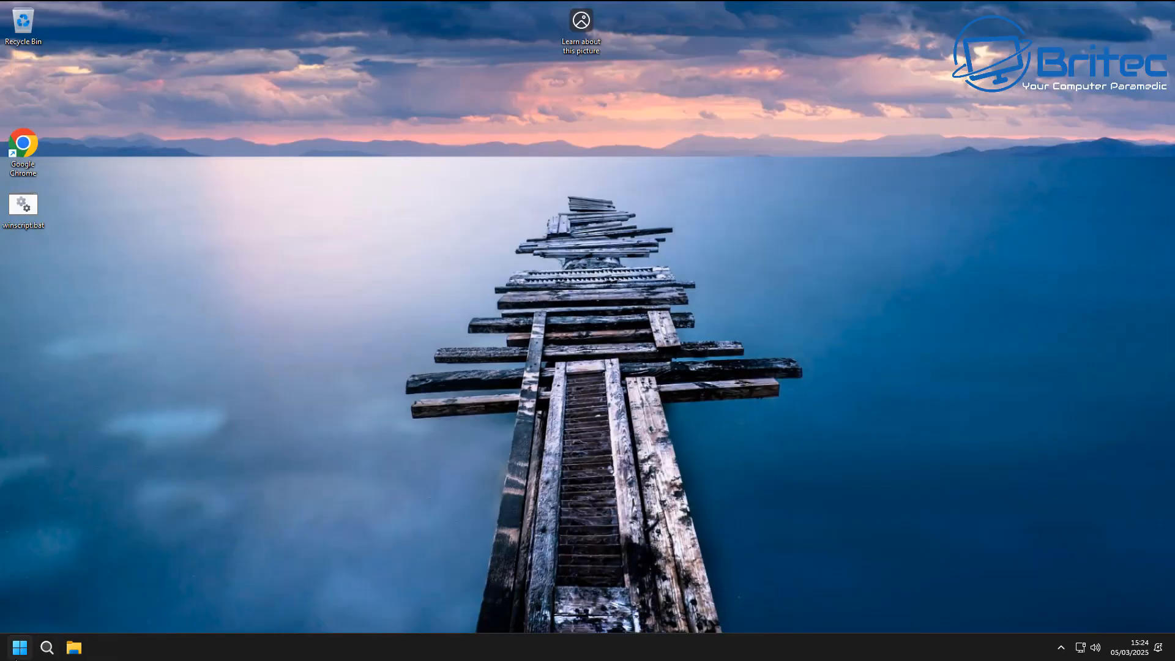
Review the full list of remaining apps in the Start menu after the debloat.
left_click(19, 647)
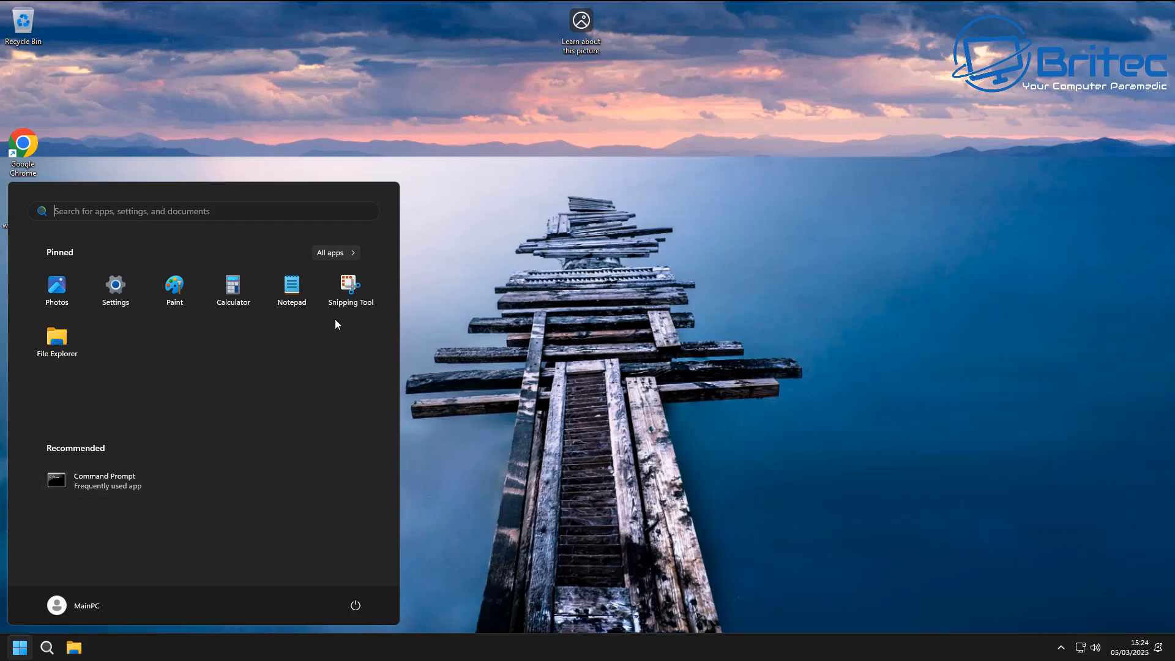
left_click(335, 253)
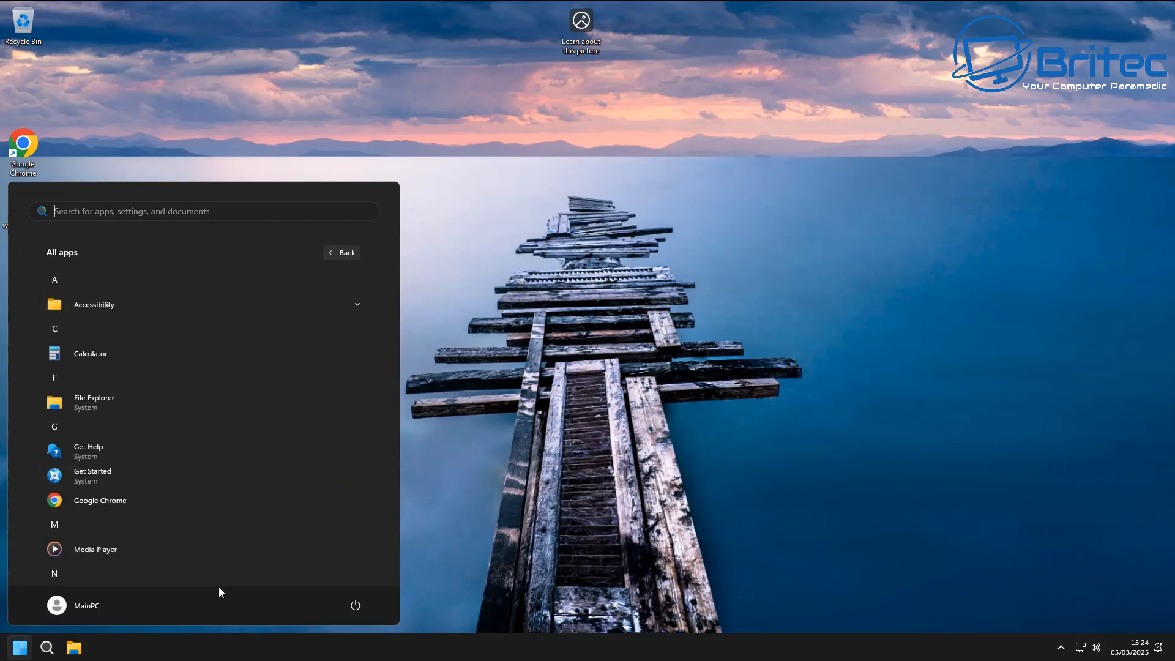
scroll(219, 539, "down", 2)
scroll(218, 539, "down", 2)
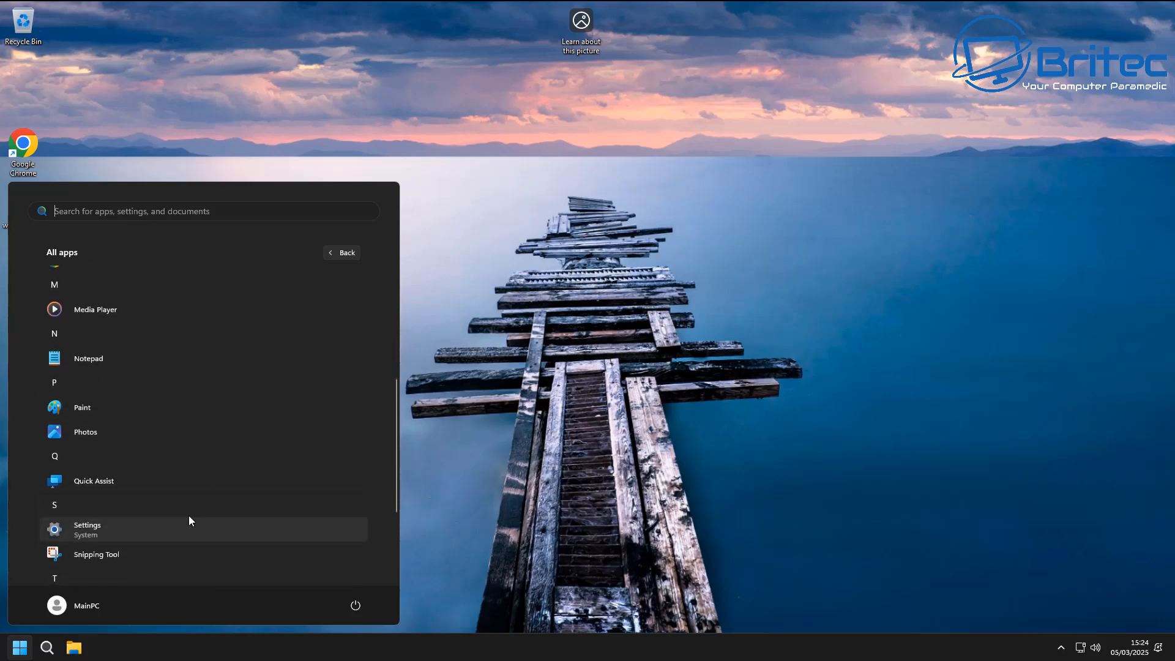
scroll(189, 533, "down", 2)
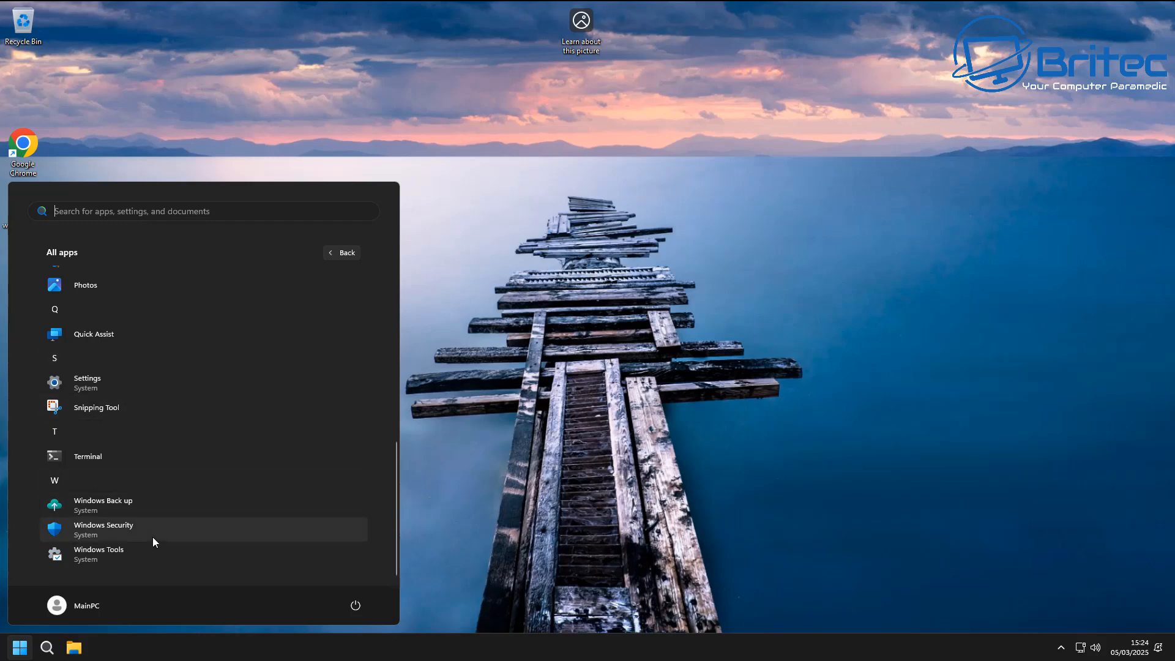
scroll(154, 528, "up", 6)
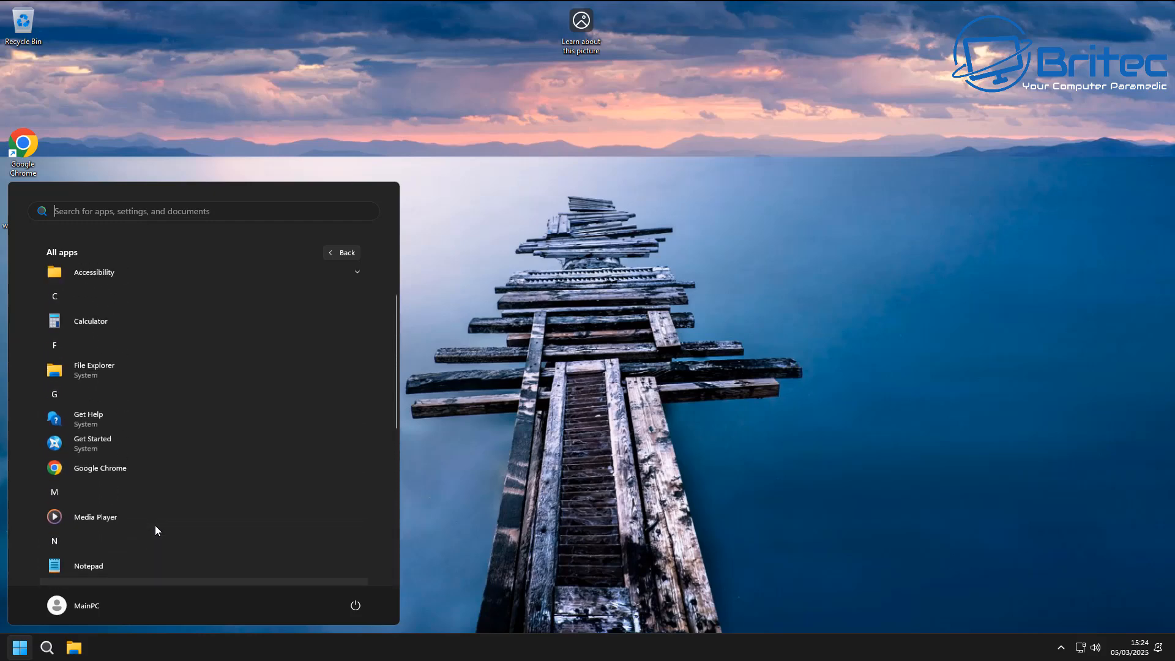
Examine the Privacy & security settings, including the Location and Documents permission pages.
scroll(150, 550, "down", 4)
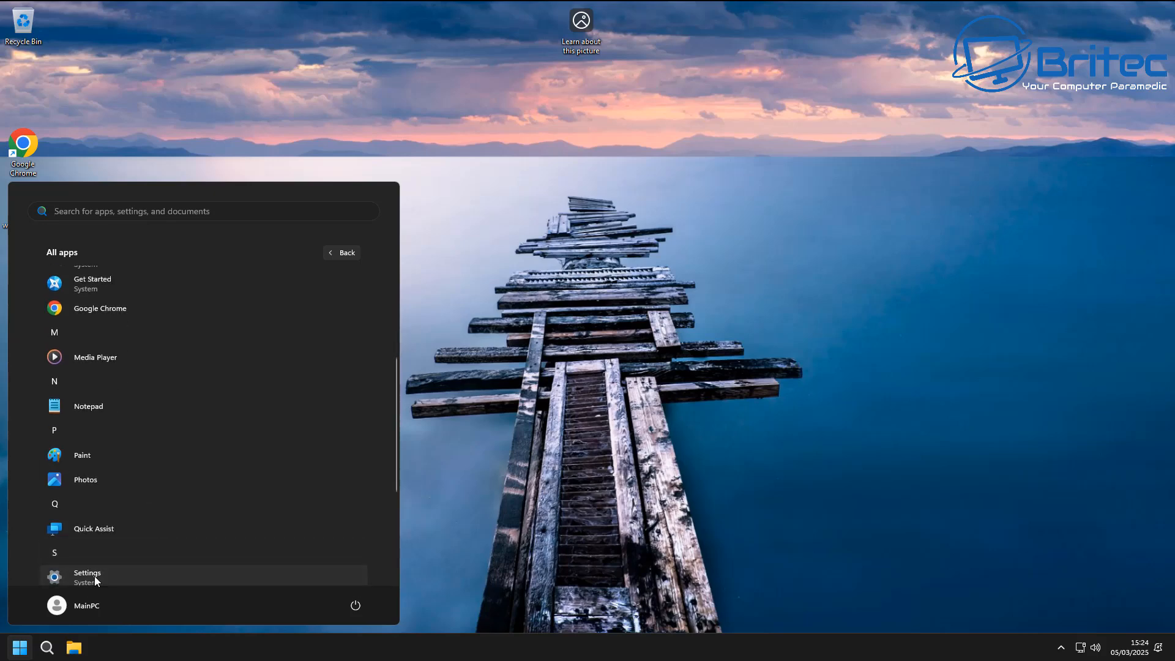
left_click(95, 575)
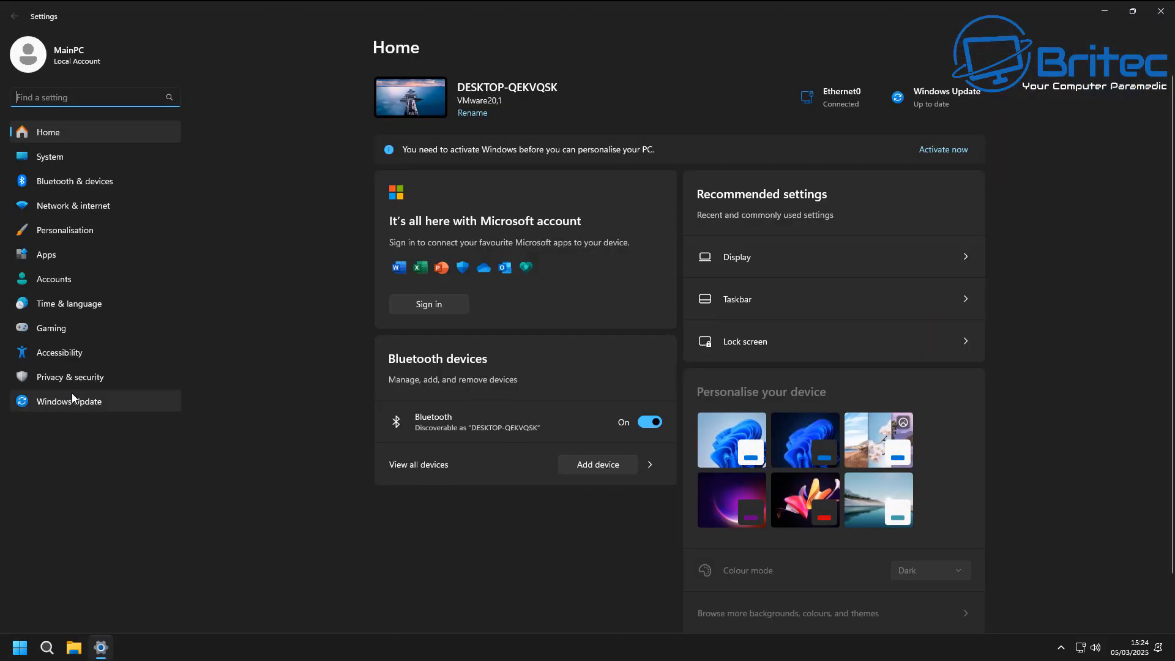
left_click(67, 377)
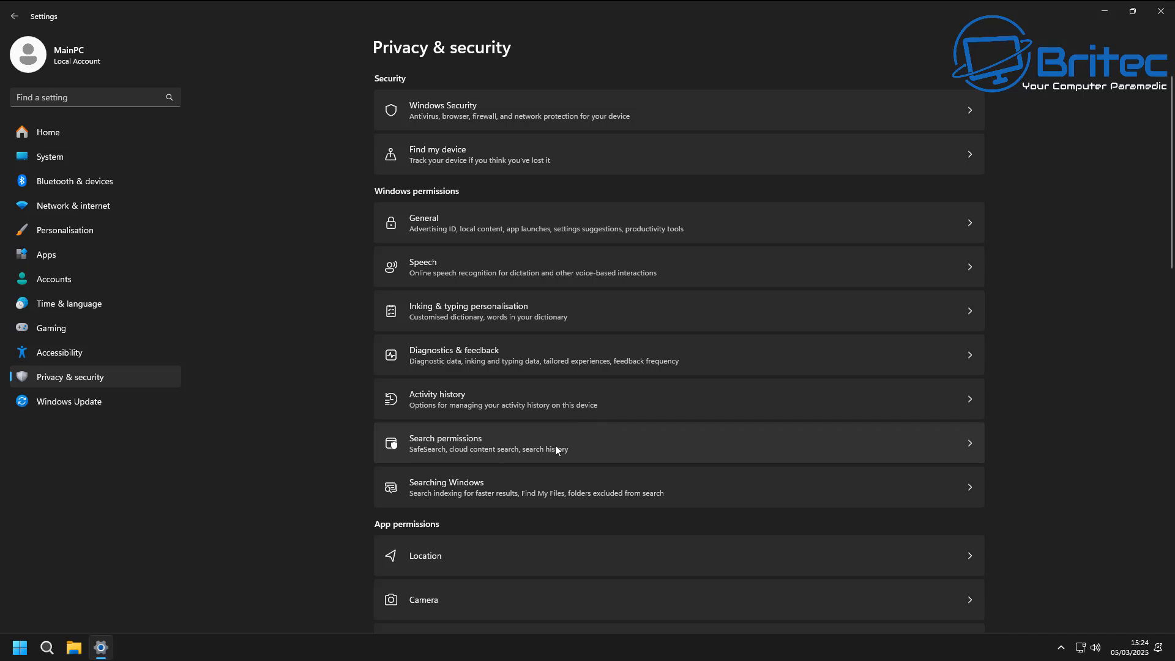
left_click(542, 540)
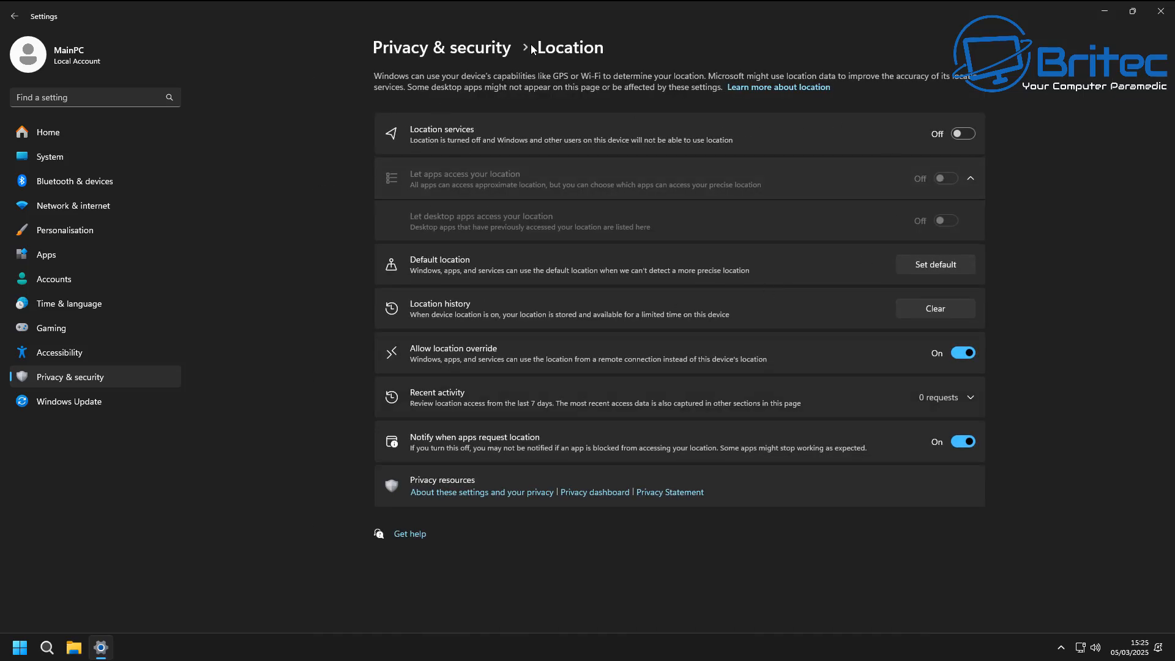
left_click(14, 17)
scroll(545, 459, "down", 5)
scroll(545, 461, "down", 10)
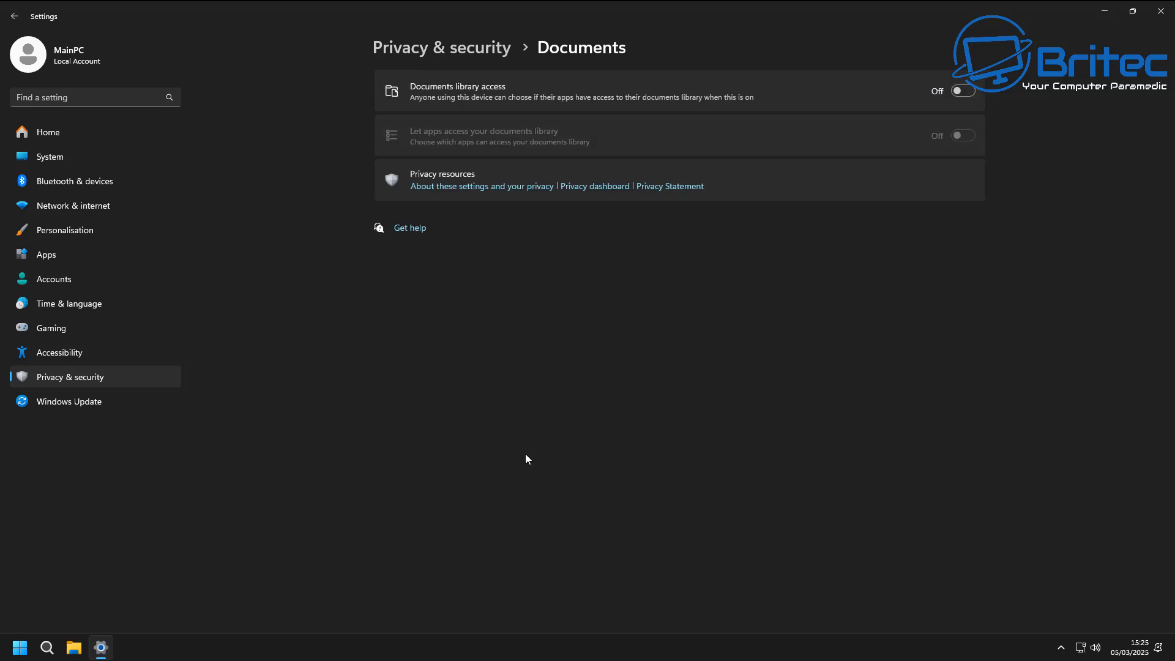
left_click(14, 16)
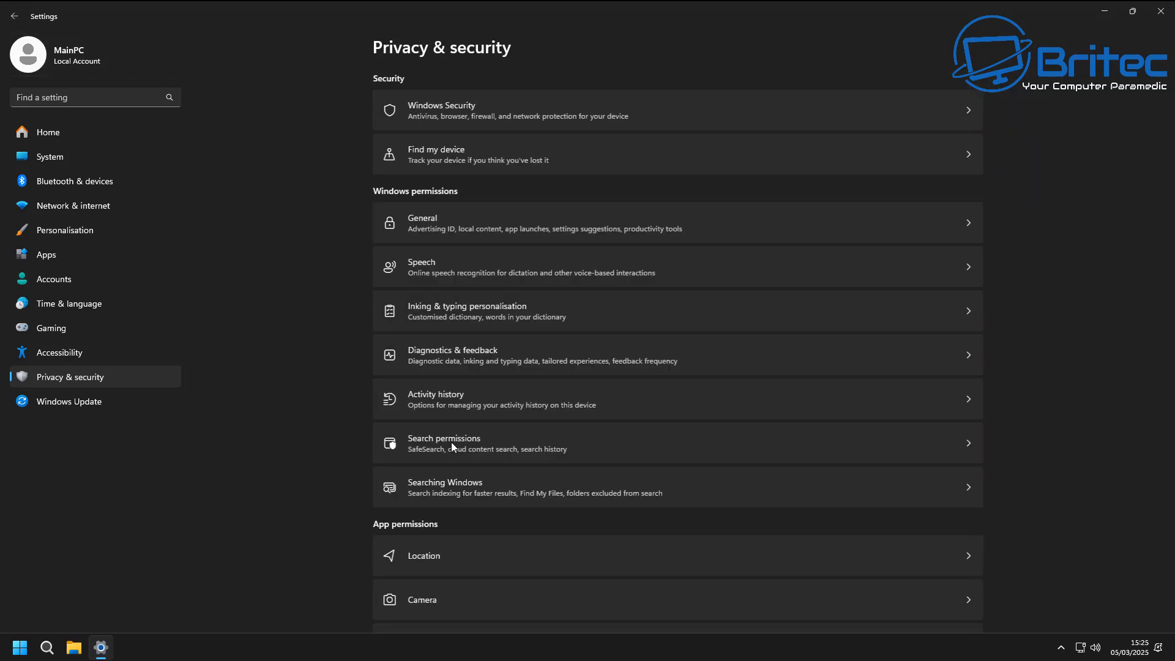
scroll(477, 471, "down", 3)
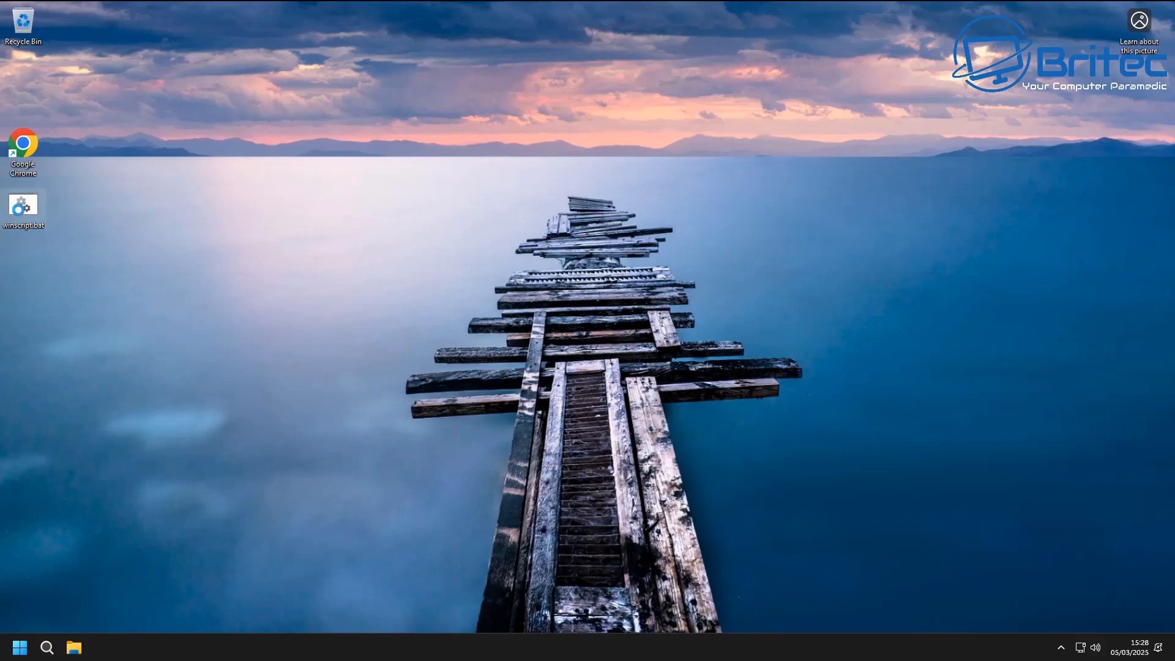
Open winscript.bat from the desktop for editing in Notepad, dismiss the autosave notice and maximise the window.
right_click(19, 210)
left_click(72, 233)
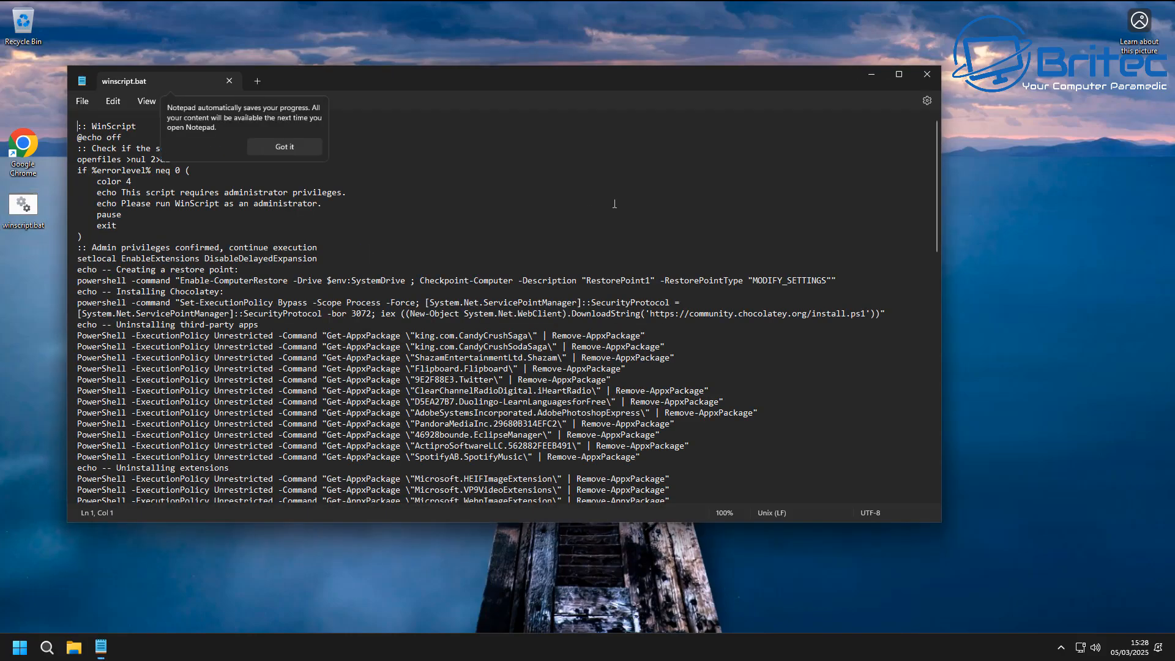
left_click(303, 154)
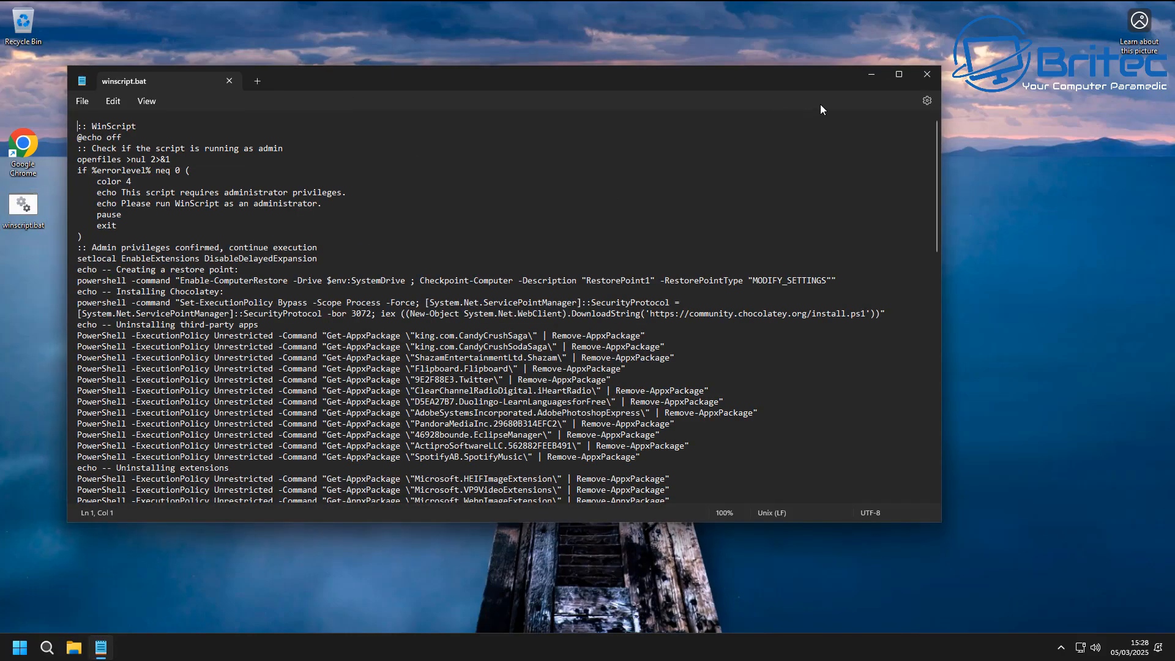
left_click(898, 78)
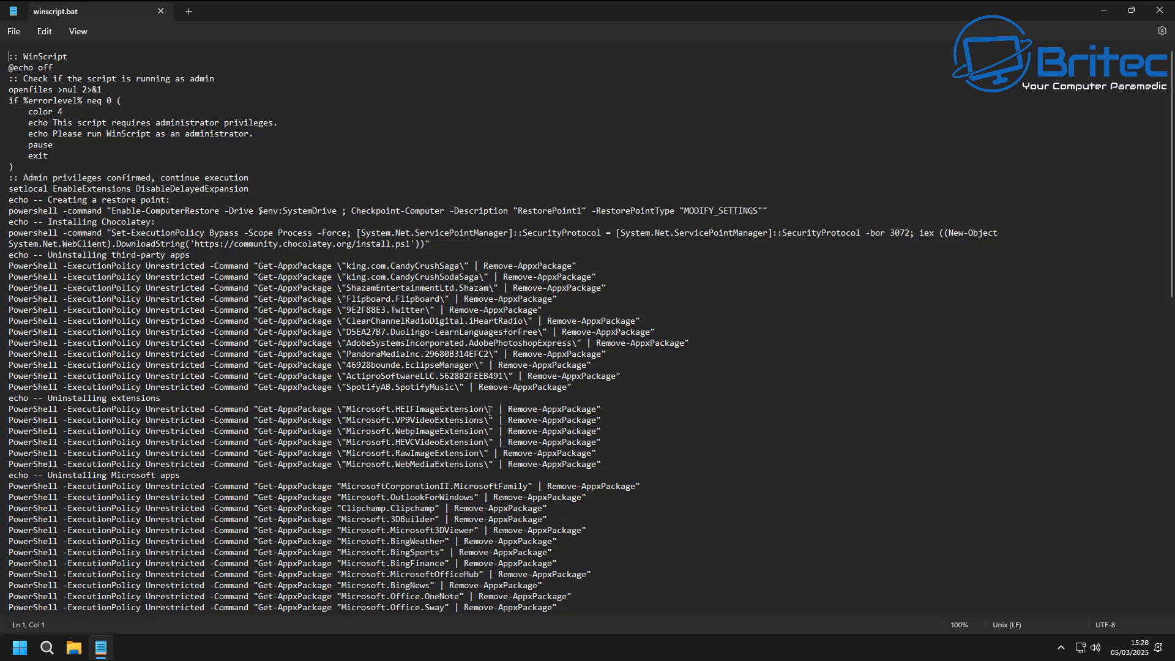
Read through the script's app removal, Recall disabling, OneDrive removal and Edge debloating commands, highlighting the Recall lines.
scroll(490, 410, "down", 4)
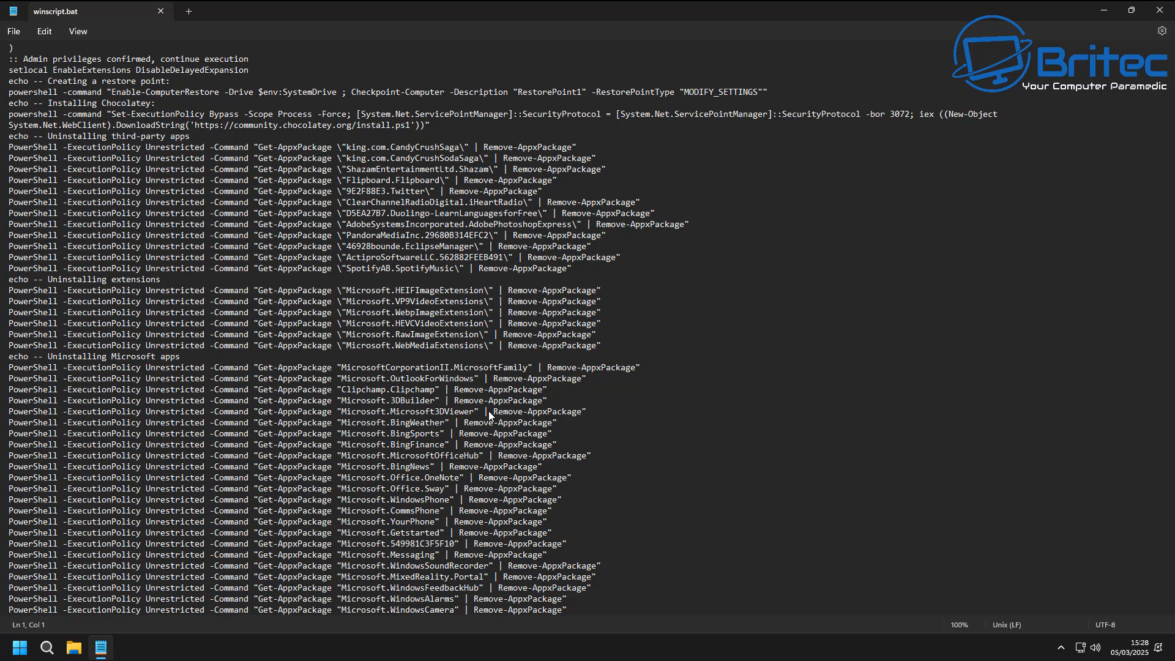
scroll(488, 410, "down", 10)
scroll(488, 413, "down", 9)
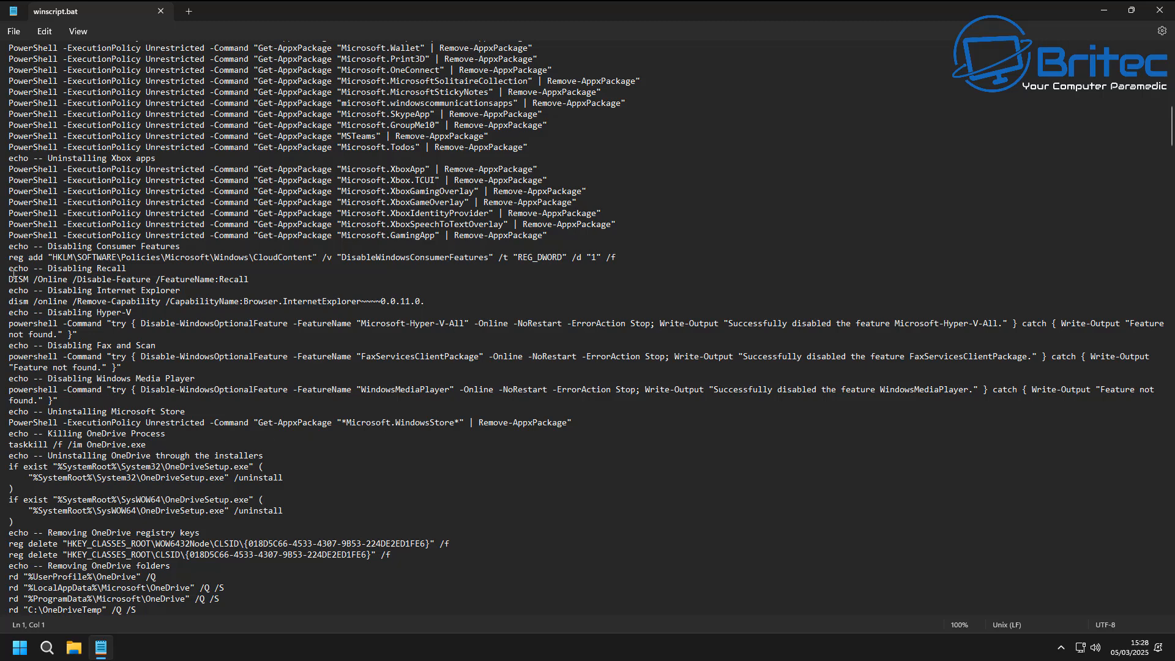
left_click_drag(258, 279, 6, 269)
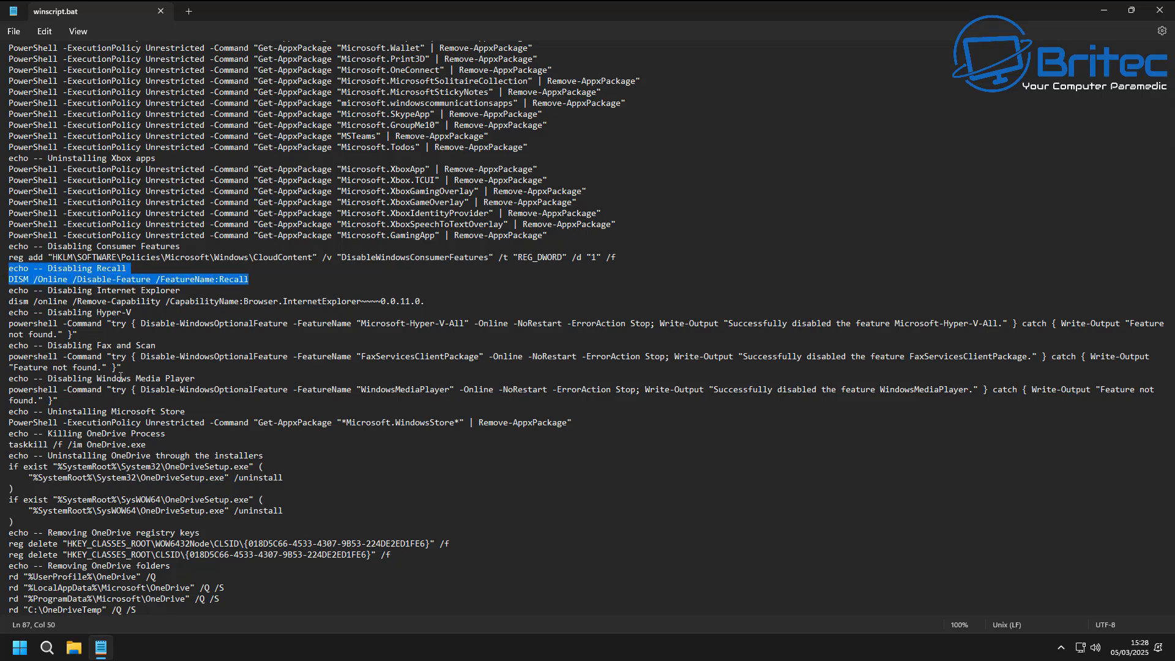
left_click(445, 312)
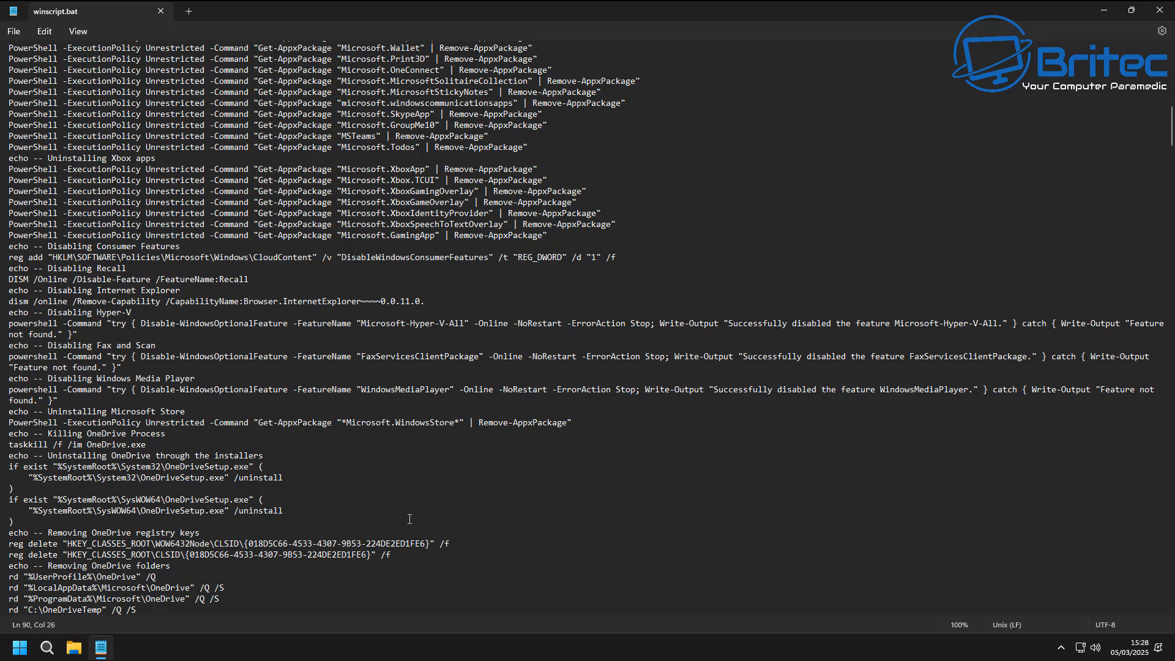
scroll(409, 519, "down", 9)
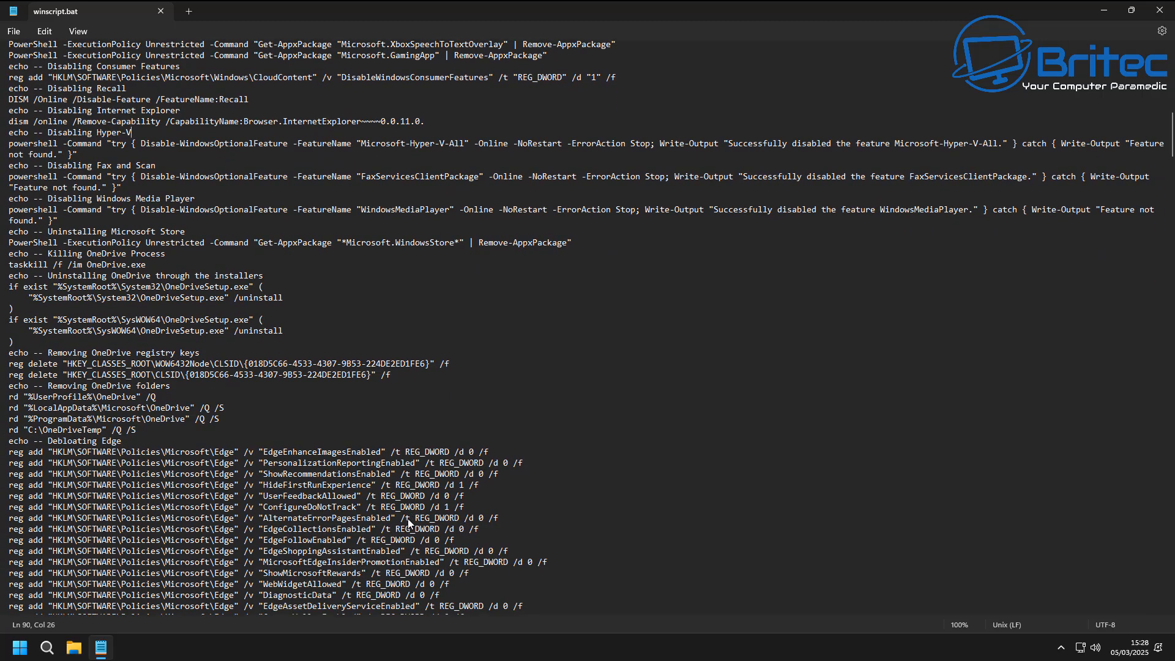
Read through the script's Edge, Copilot, widget, cloud sync and app permission commands, continuing to the Windows, search and Office telemetry sections.
scroll(407, 517, "down", 3)
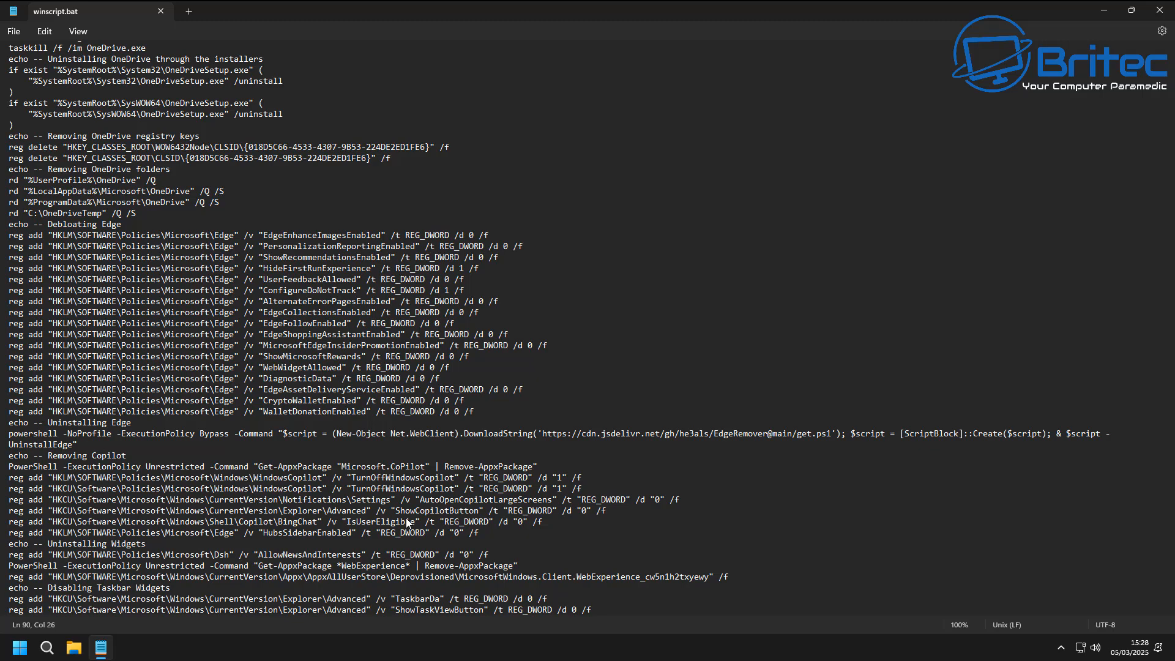
scroll(405, 518, "down", 9)
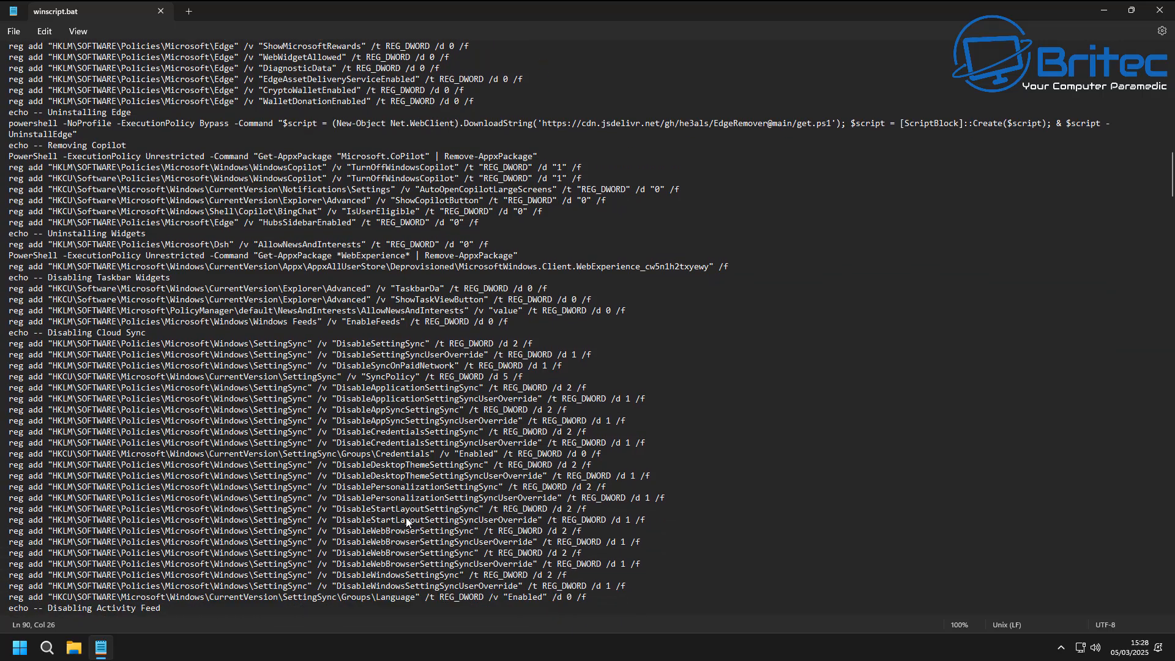
scroll(406, 519, "down", 2)
scroll(406, 521, "down", 3)
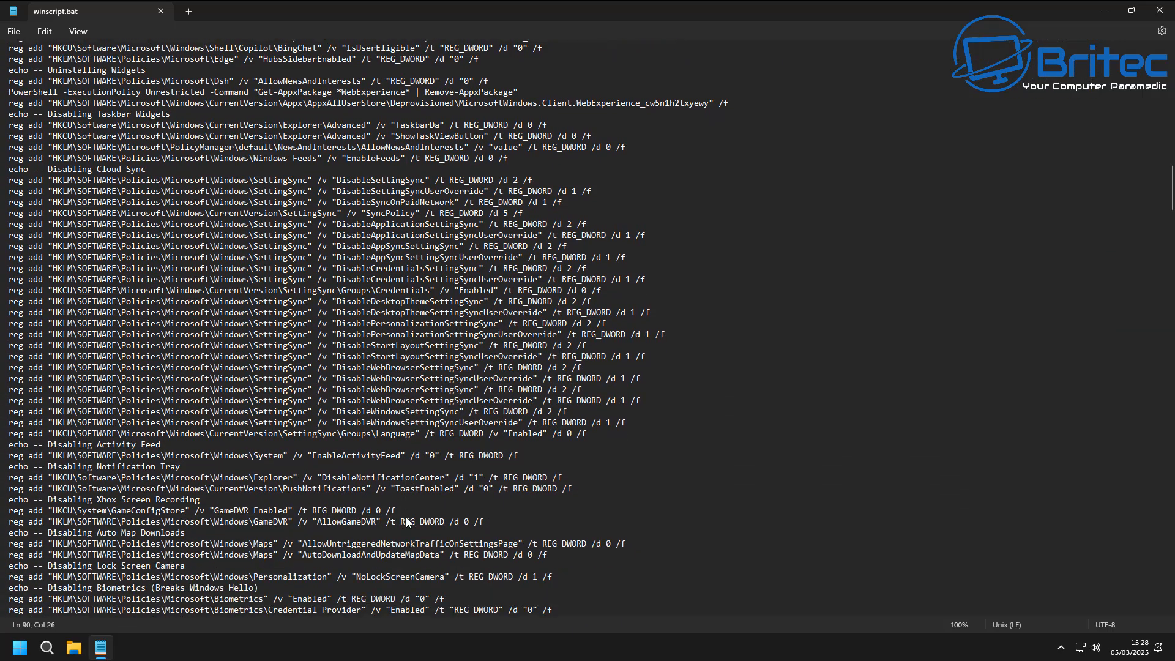
scroll(406, 518, "down", 15)
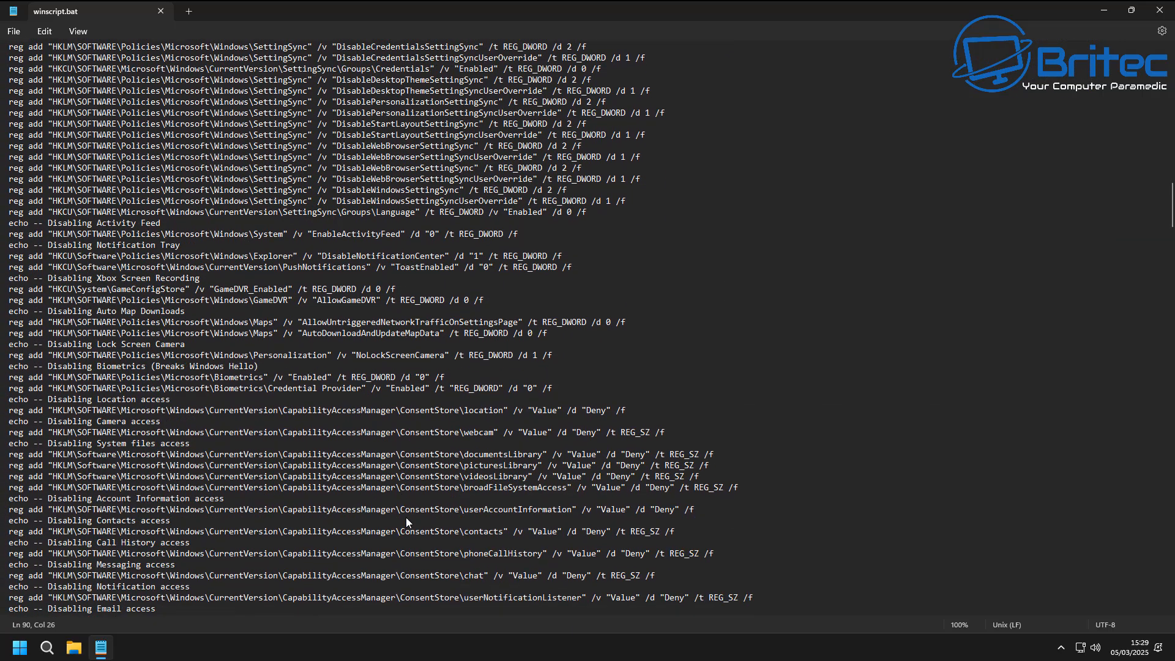
scroll(406, 519, "down", 14)
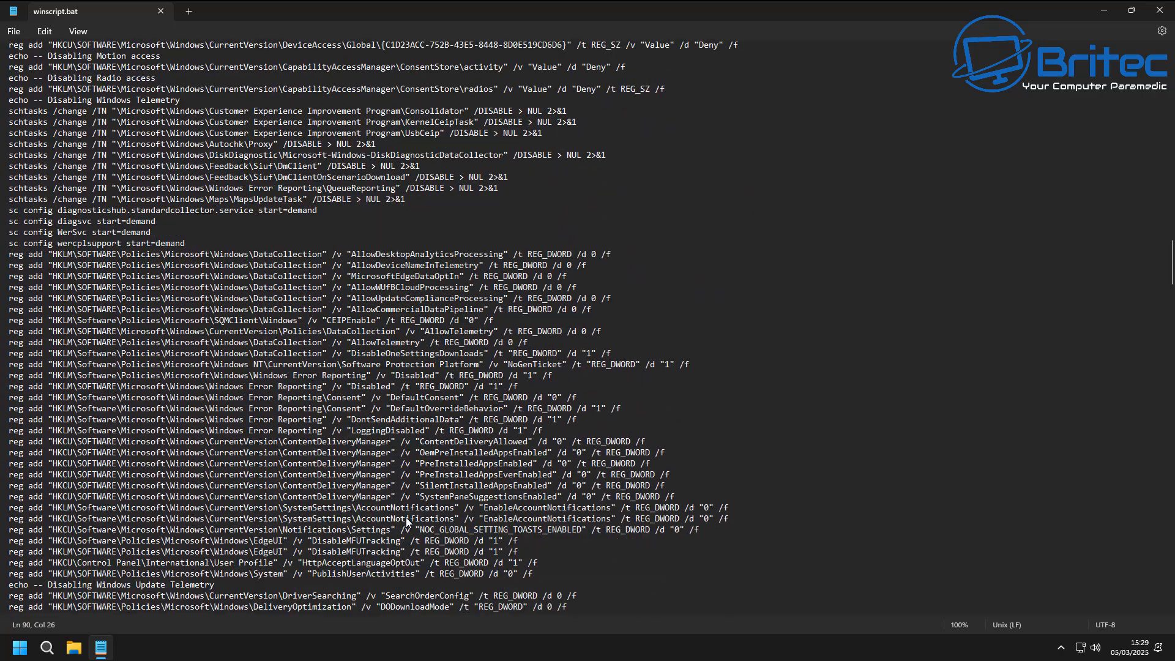
scroll(406, 519, "down", 5)
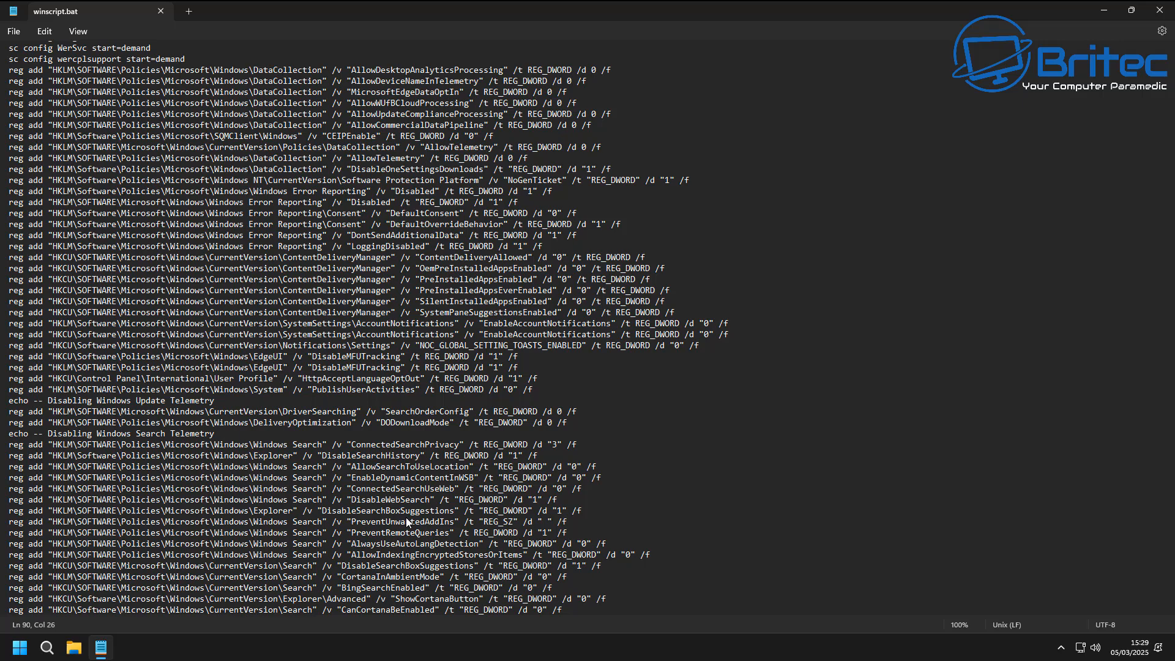
scroll(406, 520, "down", 12)
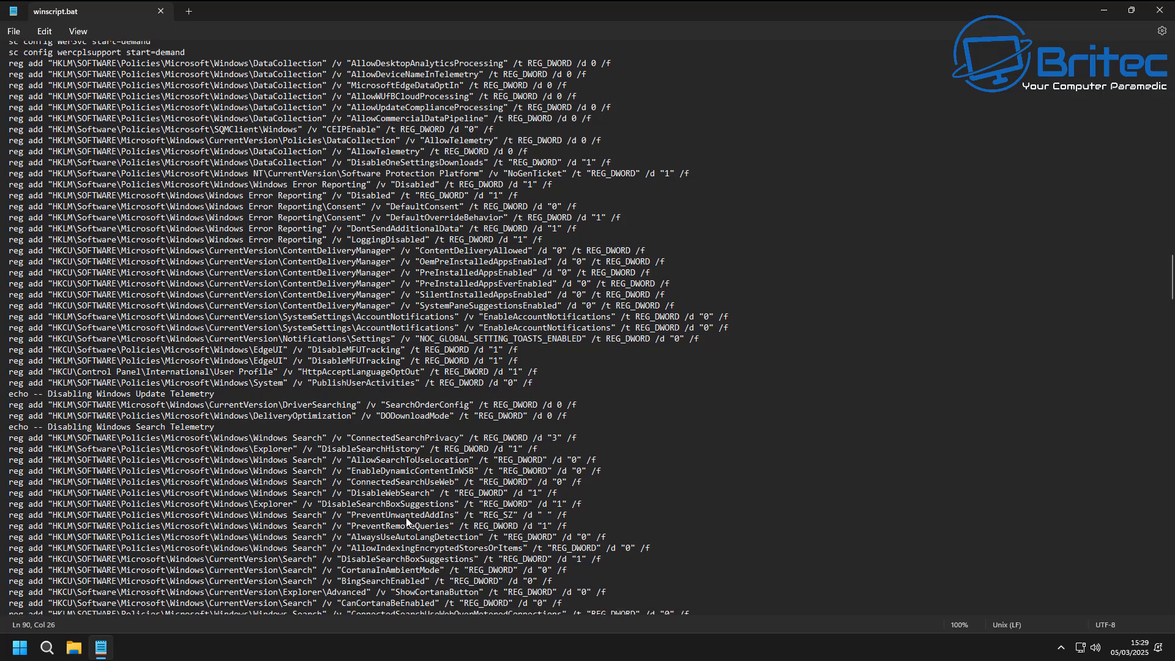
scroll(405, 519, "down", 9)
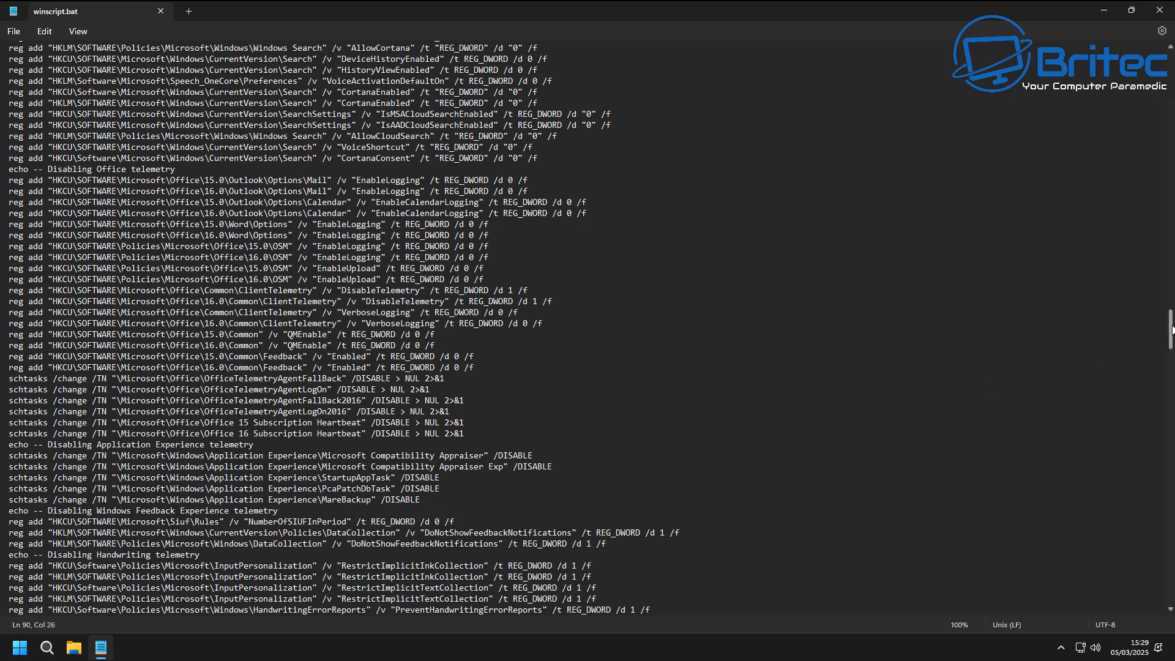
Examine the script's power plan, manual services, system tweak and Google Chrome install commands through to its end, and close the file.
left_click_drag(1170, 329, 1166, 414)
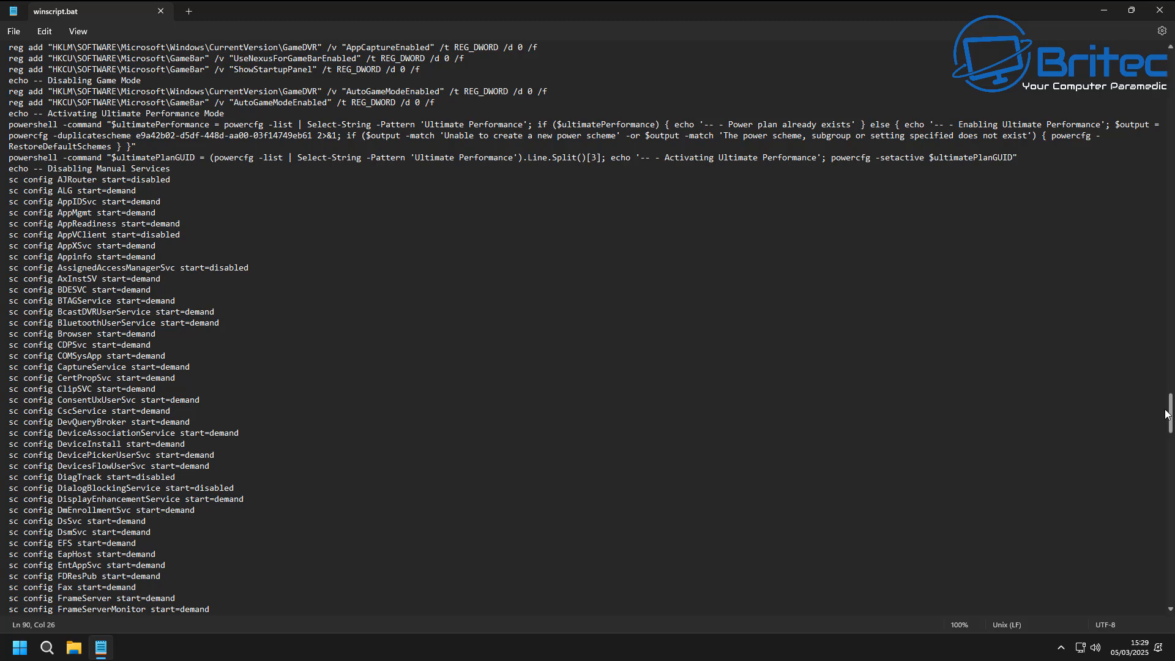
left_click_drag(1166, 413, 1166, 414)
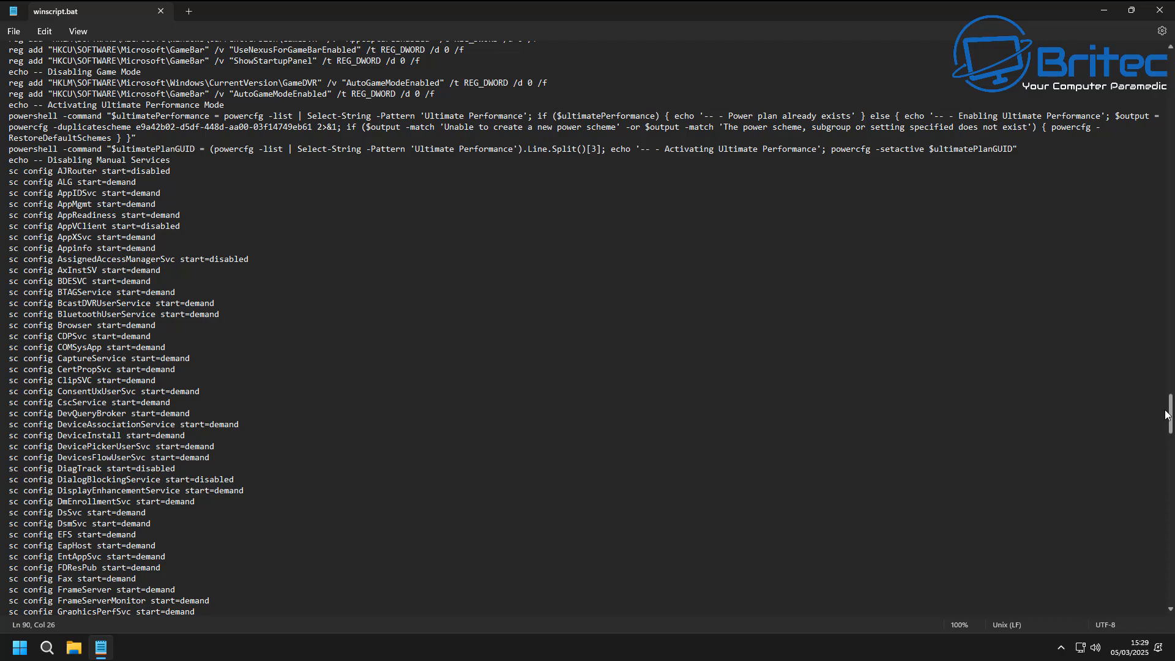
left_click_drag(1165, 414, 1144, 579)
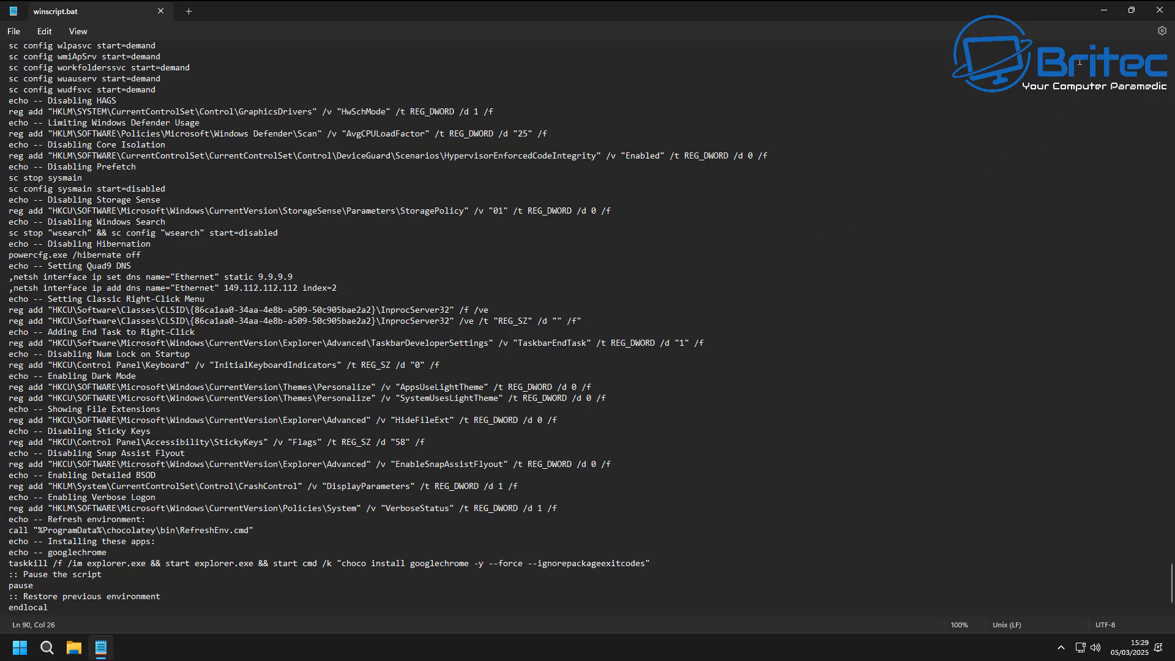
scroll(1058, 243, "down", 1)
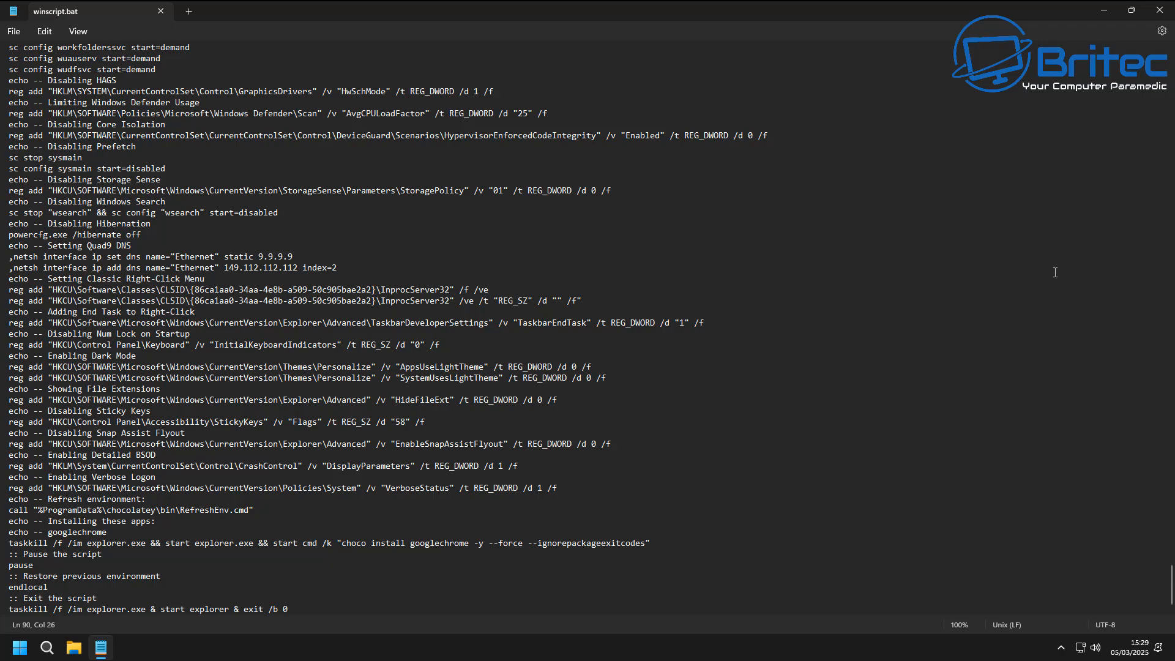
left_click(1154, 8)
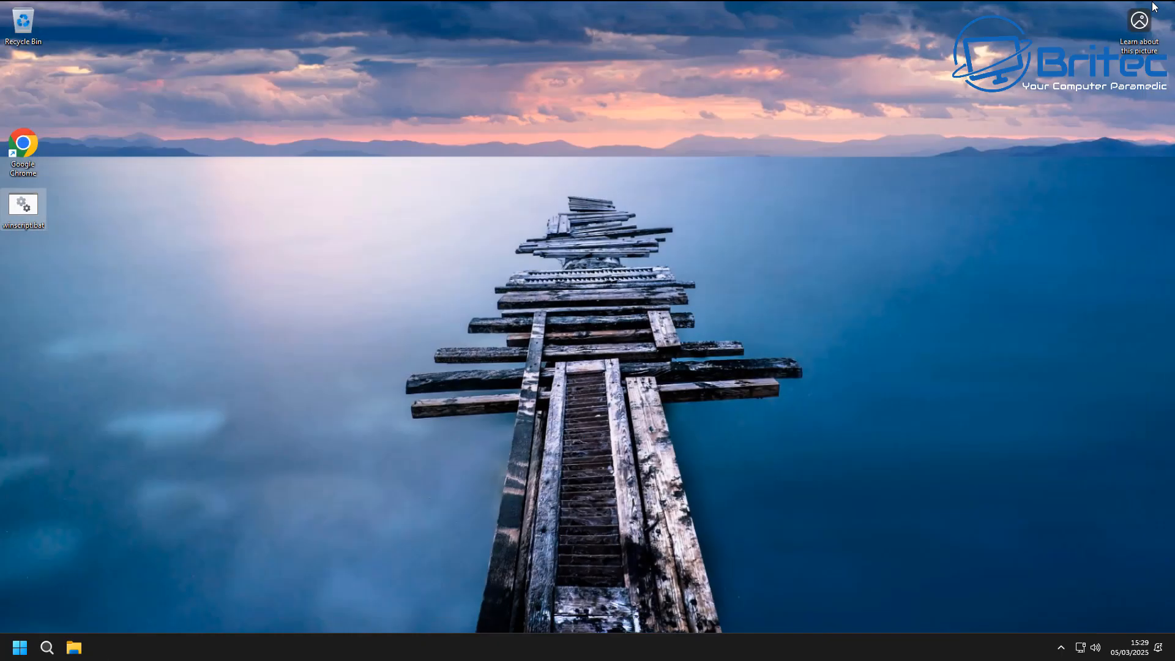